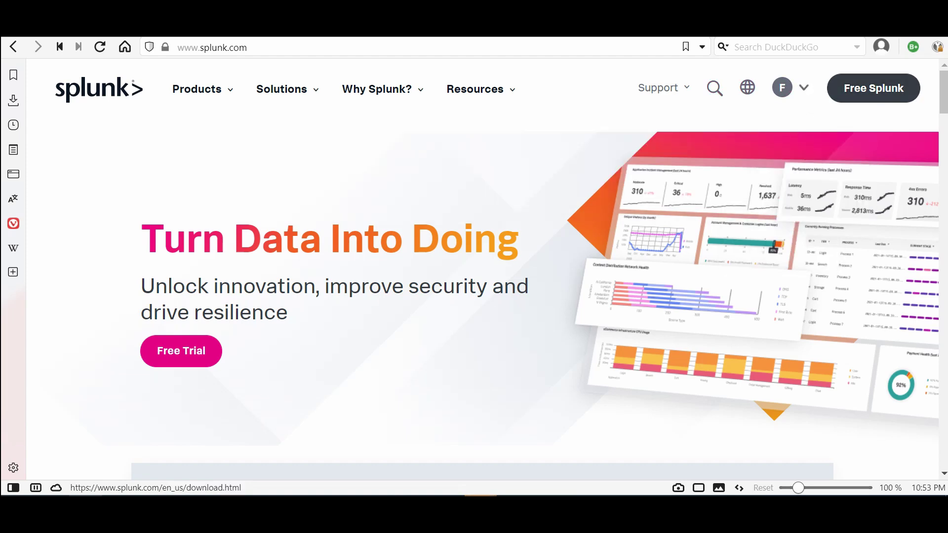
Open the Universal Forwarder 8.2.5 download page and scroll to its Windows 64-bit .zip and .msi packages
{"action": "left_click", "coordinate": [873, 88]}
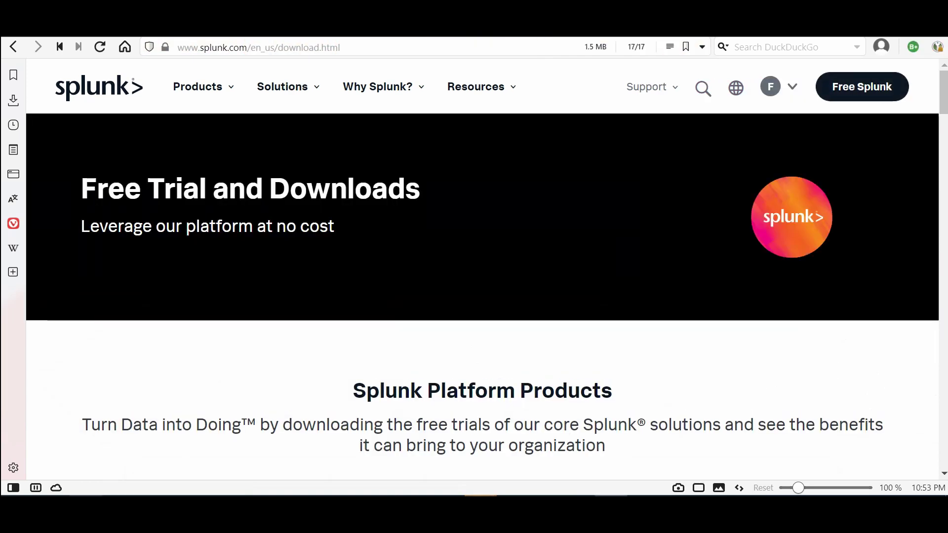
{"action": "scroll", "coordinate": [482, 296], "scroll_direction": "down", "scroll_amount": 15}
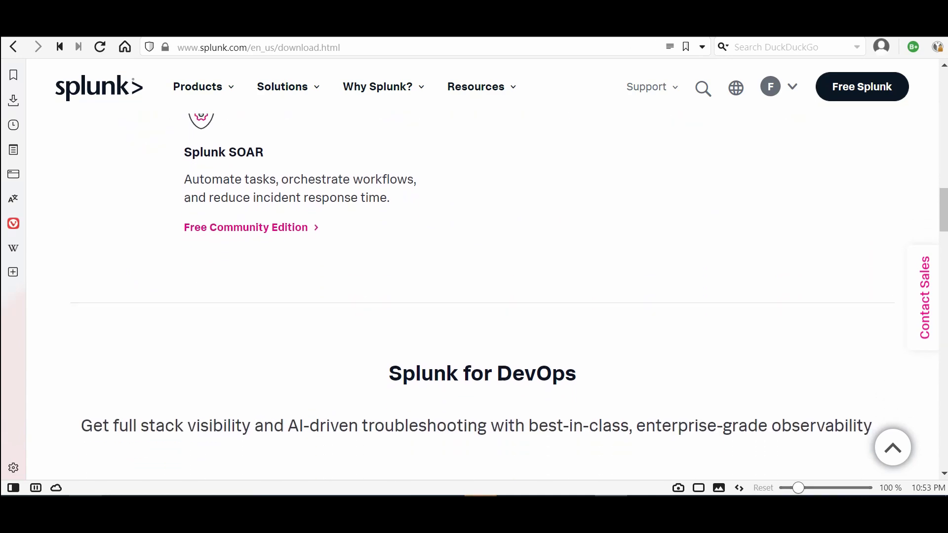
{"action": "scroll", "coordinate": [482, 296], "scroll_direction": "down", "scroll_amount": 18}
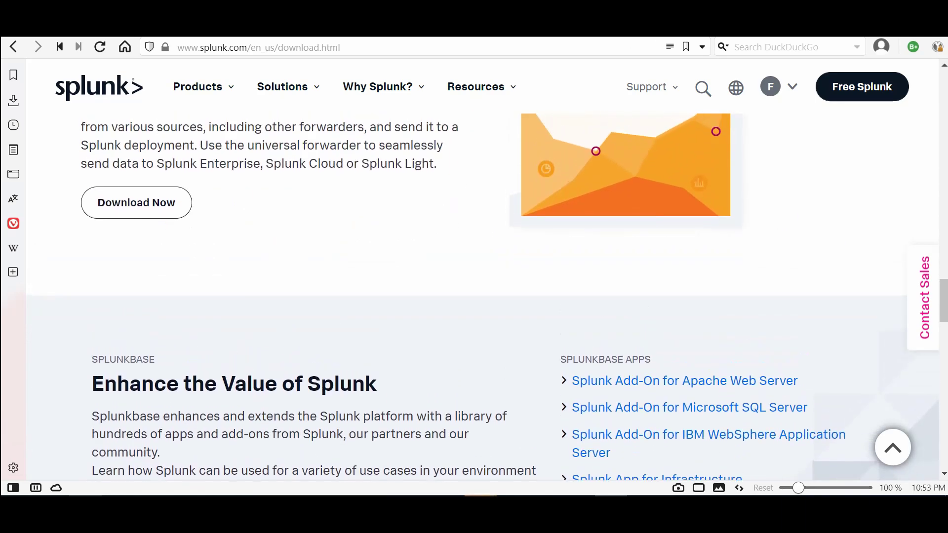
{"action": "scroll", "coordinate": [481, 296], "scroll_direction": "up", "scroll_amount": 2}
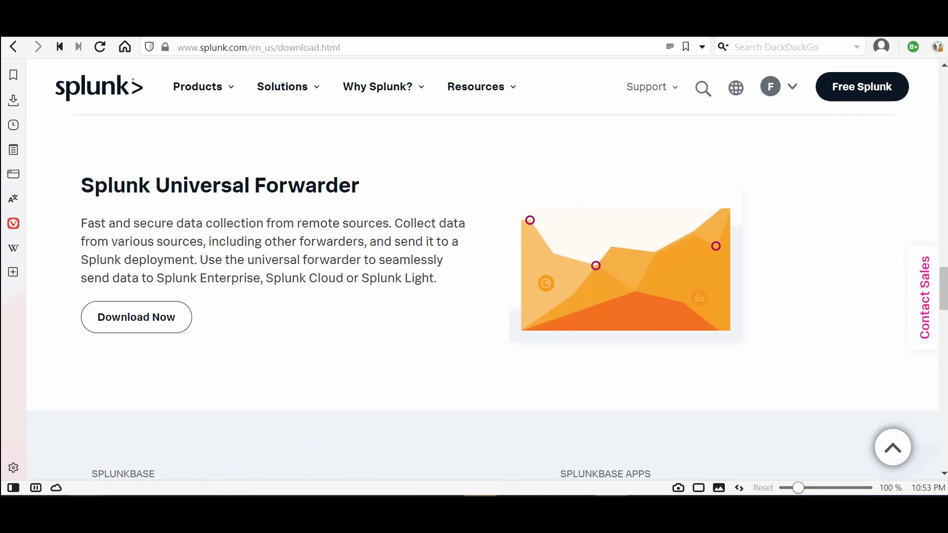
{"action": "left_click", "coordinate": [136, 317]}
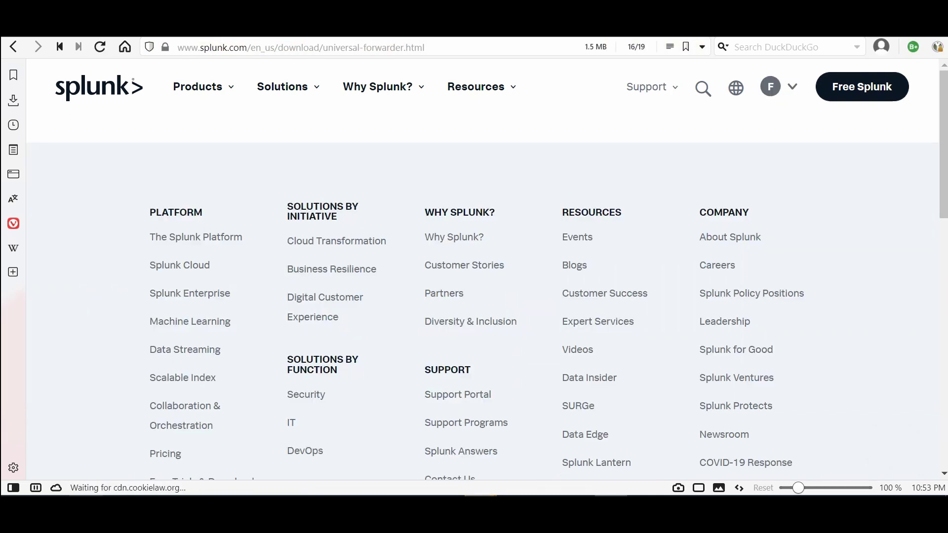
{"action": "scroll", "coordinate": [481, 296], "scroll_direction": "down", "scroll_amount": 3}
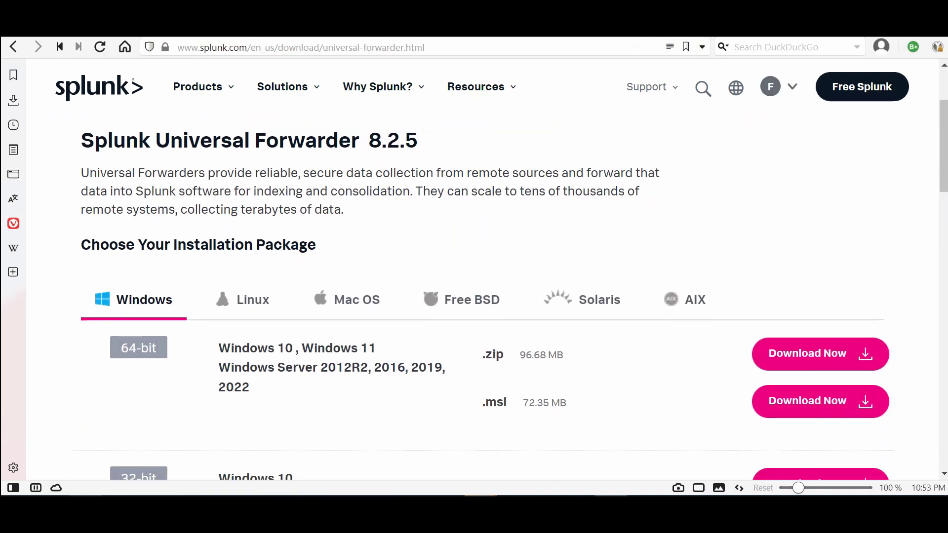
{"action": "scroll", "coordinate": [482, 296], "scroll_direction": "down", "scroll_amount": 1}
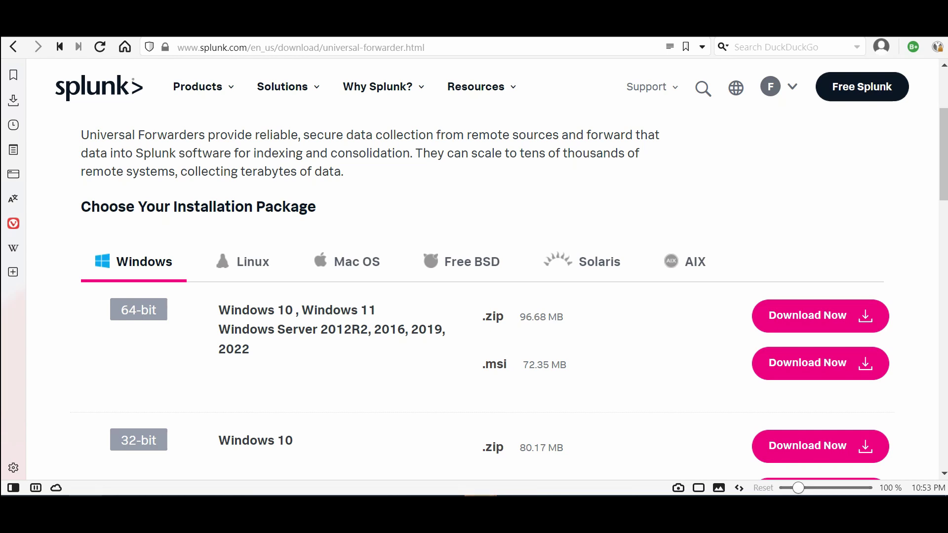
Search Splunkbase for 'windows' apps and browse the results
{"action": "key", "text": "ctrl+Tab"}
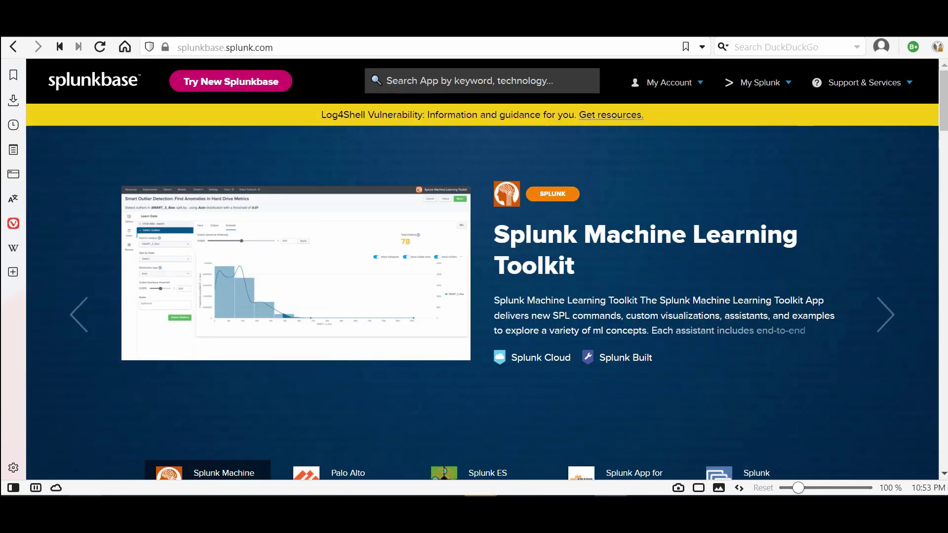
{"action": "left_click_drag", "start_coordinate": [208, 47], "coordinate": [303, 47]}
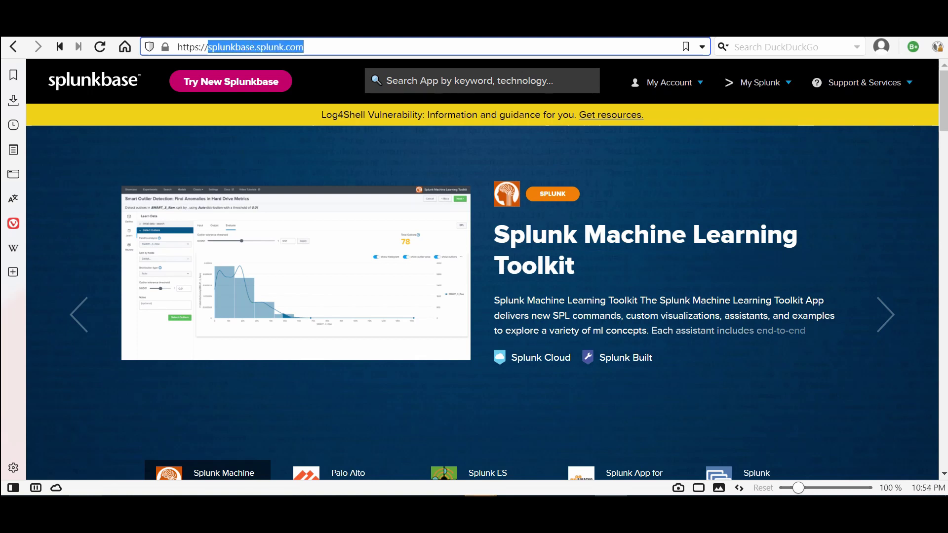
{"action": "left_click", "coordinate": [371, 80]}
{"action": "type", "text": "windows"}
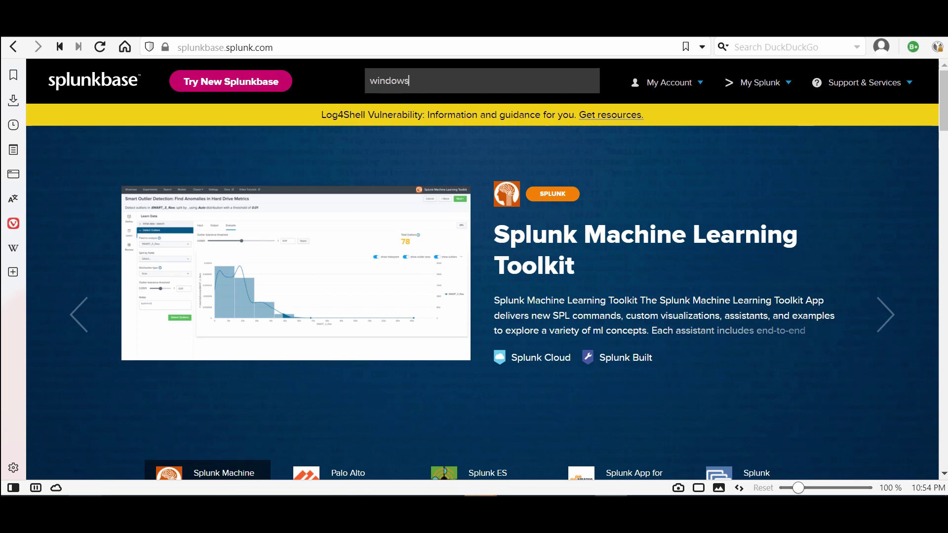
{"action": "key", "text": "Return"}
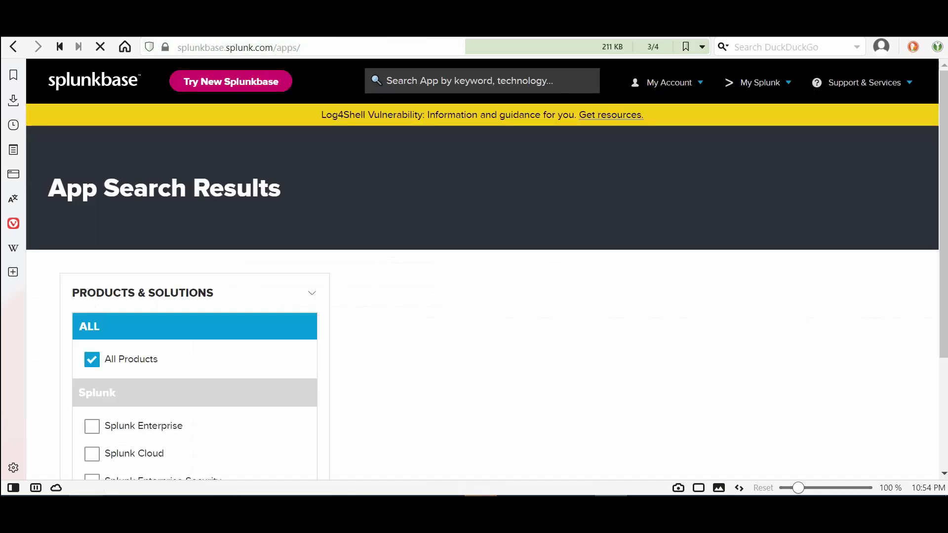
{"action": "scroll", "coordinate": [474, 276], "scroll_direction": "down", "scroll_amount": 1}
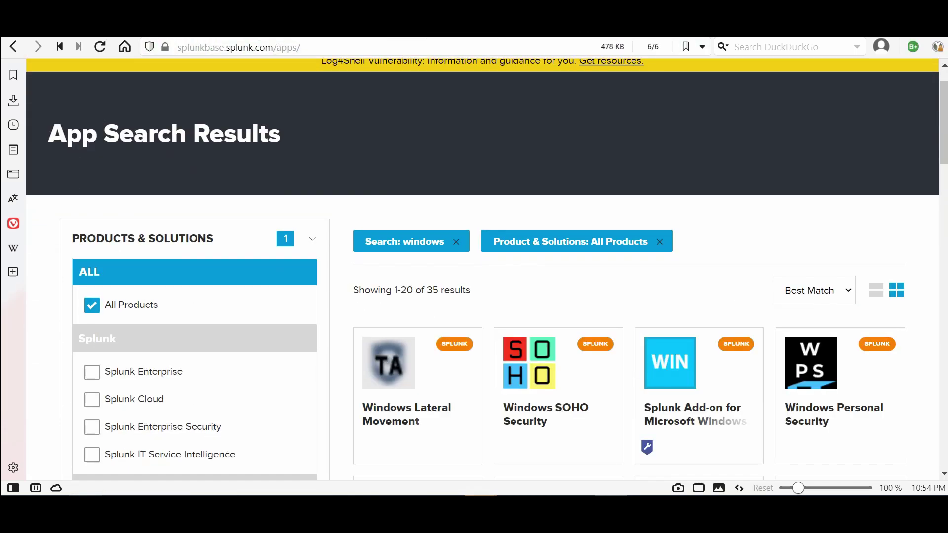
{"action": "scroll", "coordinate": [486, 262], "scroll_direction": "down", "scroll_amount": 1}
{"action": "scroll", "coordinate": [486, 262], "scroll_direction": "down", "scroll_amount": 2}
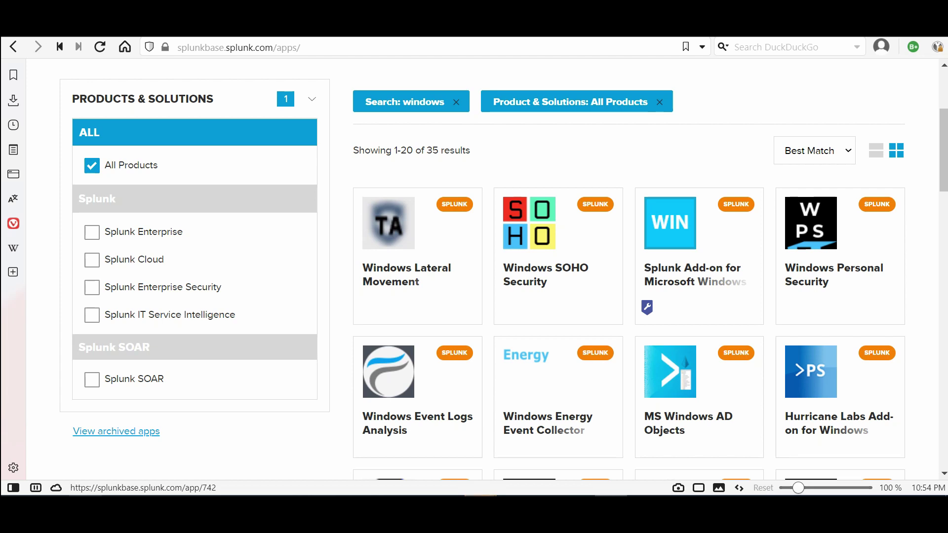
Open the Splunk Add-on for Microsoft Windows page and show its Details section
{"action": "left_click", "coordinate": [692, 274]}
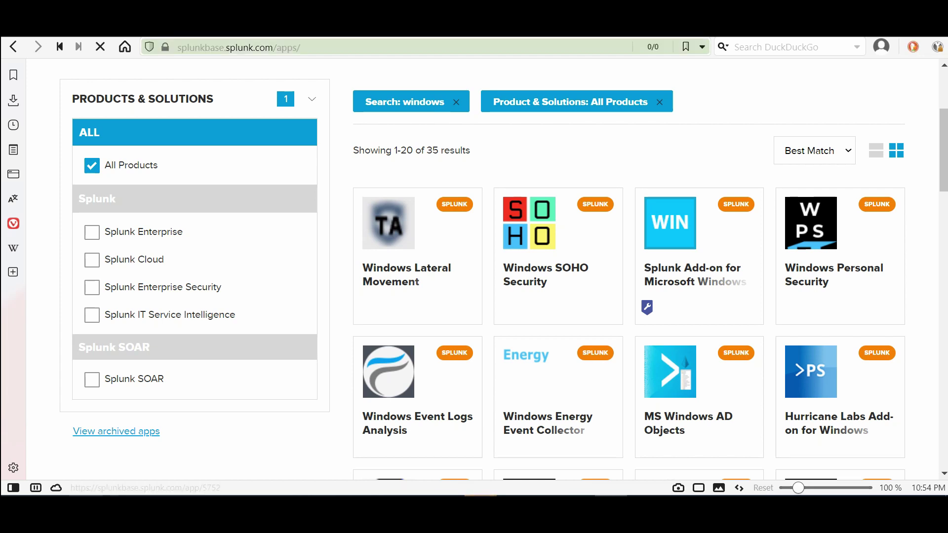
{"action": "scroll", "coordinate": [482, 267], "scroll_direction": "down", "scroll_amount": 5}
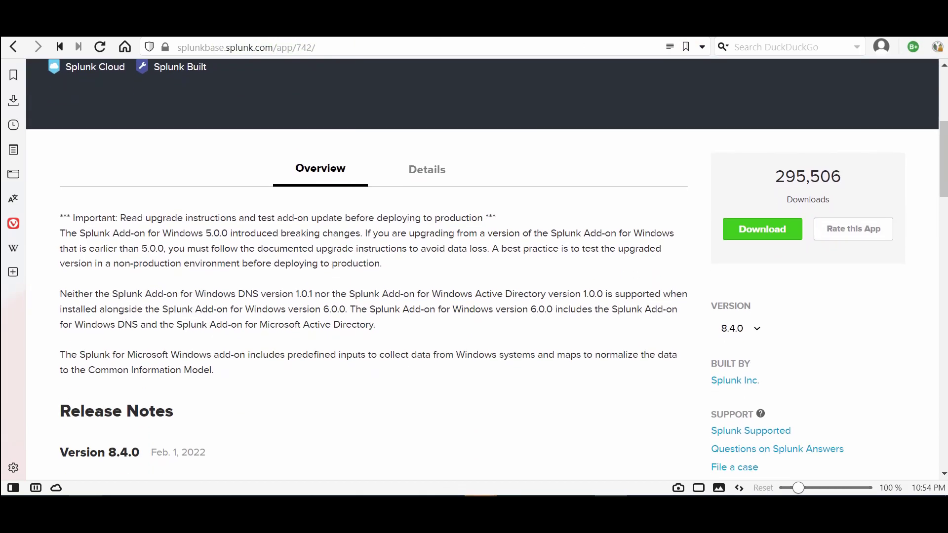
{"action": "left_click", "coordinate": [427, 169]}
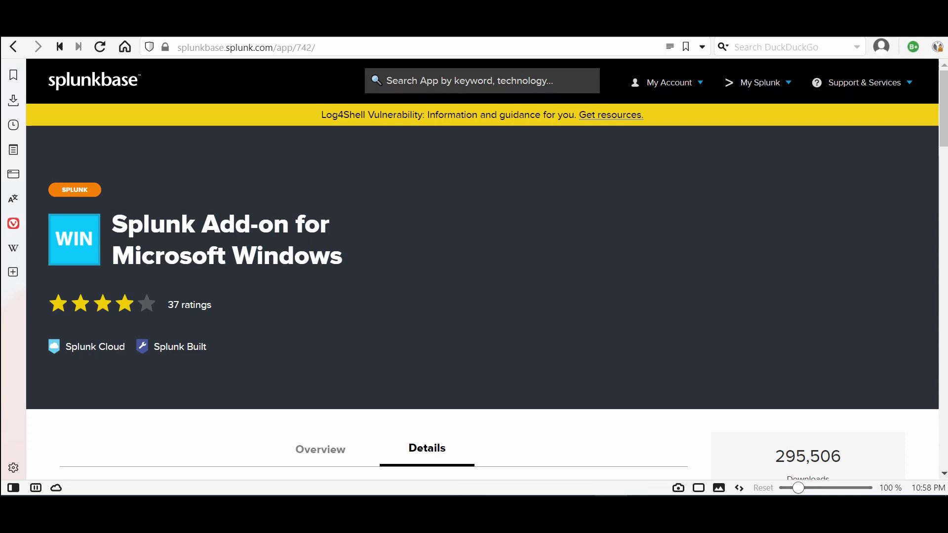
Acknowledge the restart-complete message and reload Splunk Enterprise to log back in
{"action": "key", "text": "ctrl+Tab"}
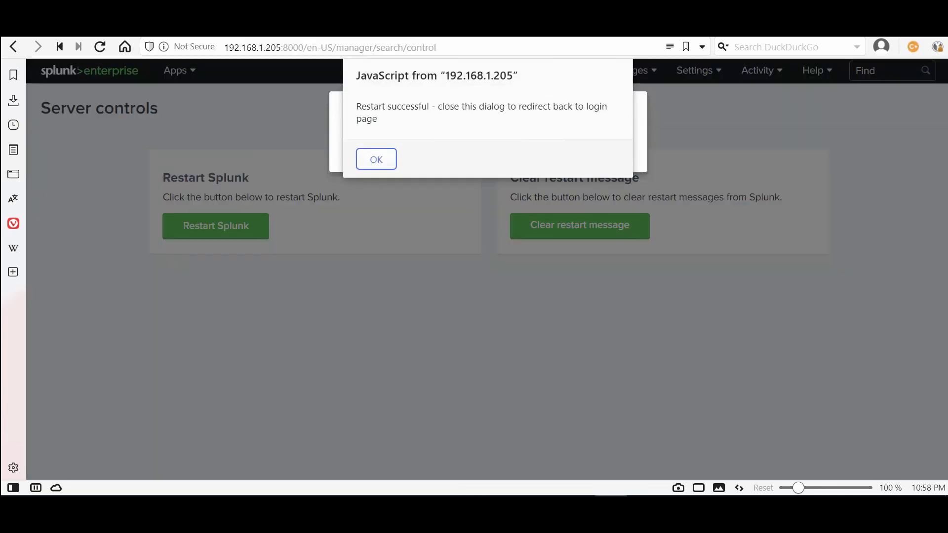
{"action": "key", "text": "Return"}
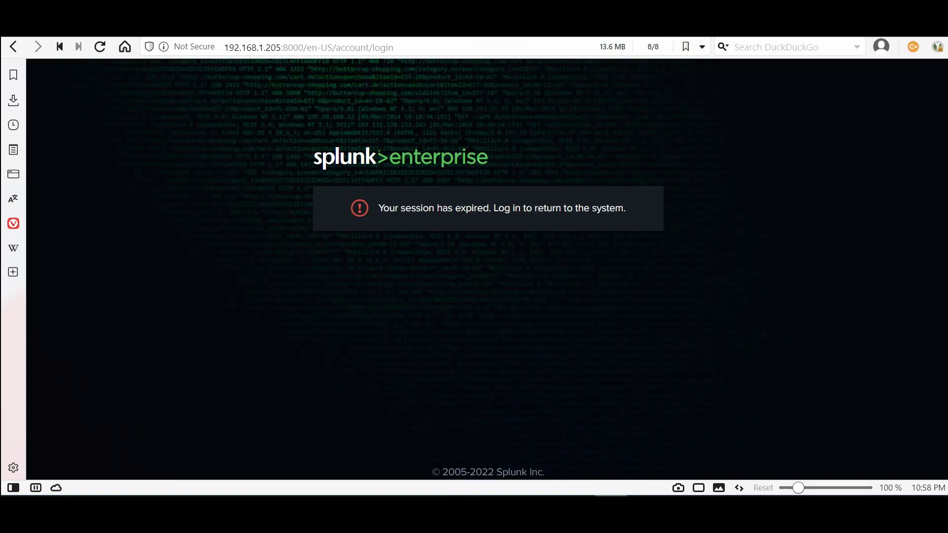
{"action": "key", "text": "F5"}
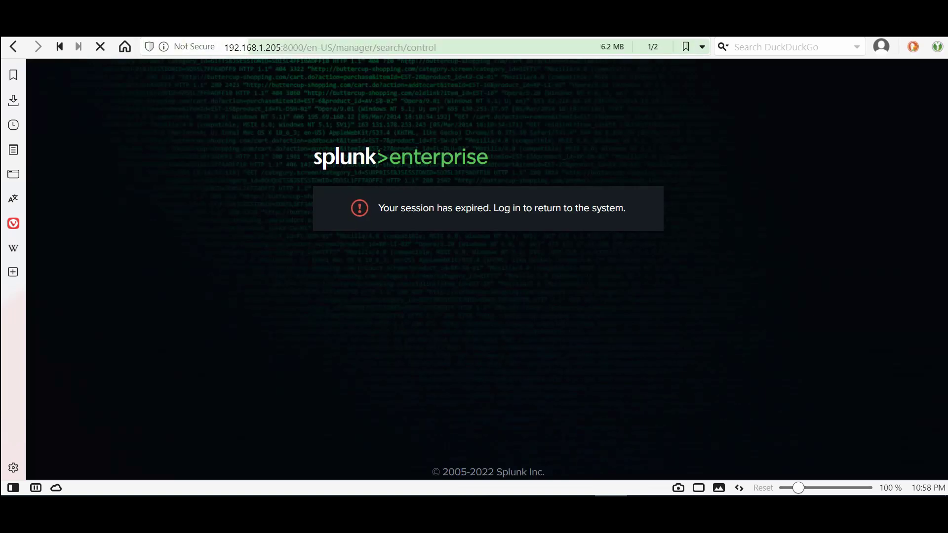
{"action": "key", "text": "Escape"}
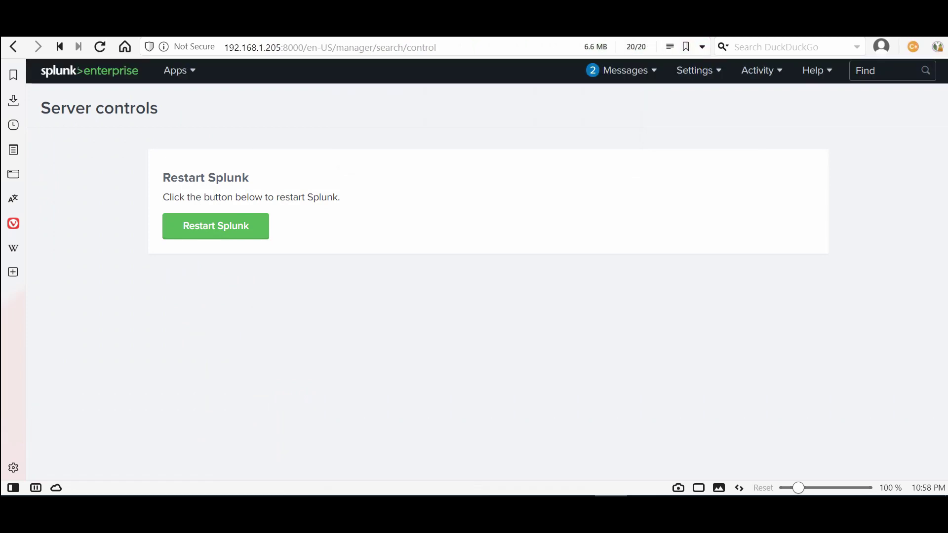
Go through the Apps menu to the Manage Apps page listing 24 installed apps
{"action": "left_click", "coordinate": [178, 70]}
{"action": "left_click", "coordinate": [146, 100]}
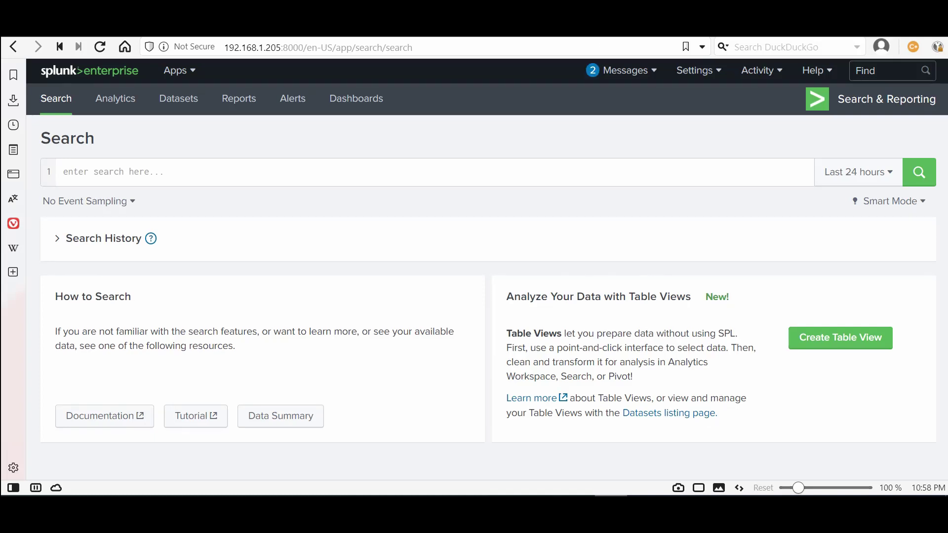
{"action": "left_click", "coordinate": [177, 70]}
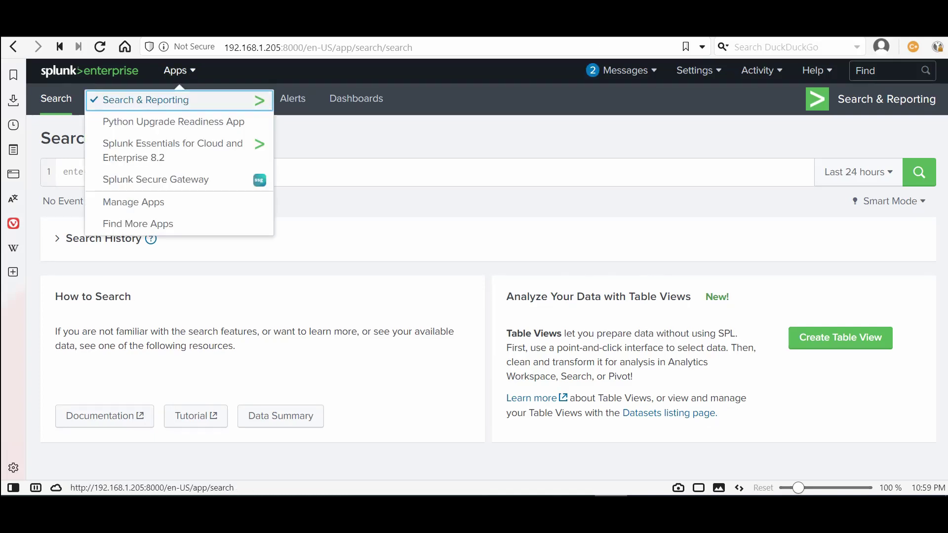
{"action": "left_click", "coordinate": [133, 202]}
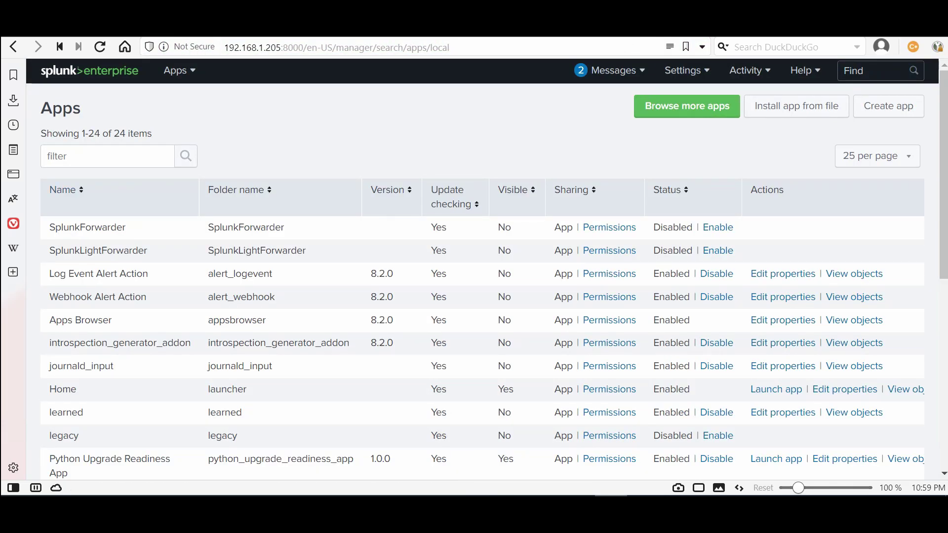
Move between the Install app from file, Browse more apps and Manage Apps pages
{"action": "left_click", "coordinate": [795, 106]}
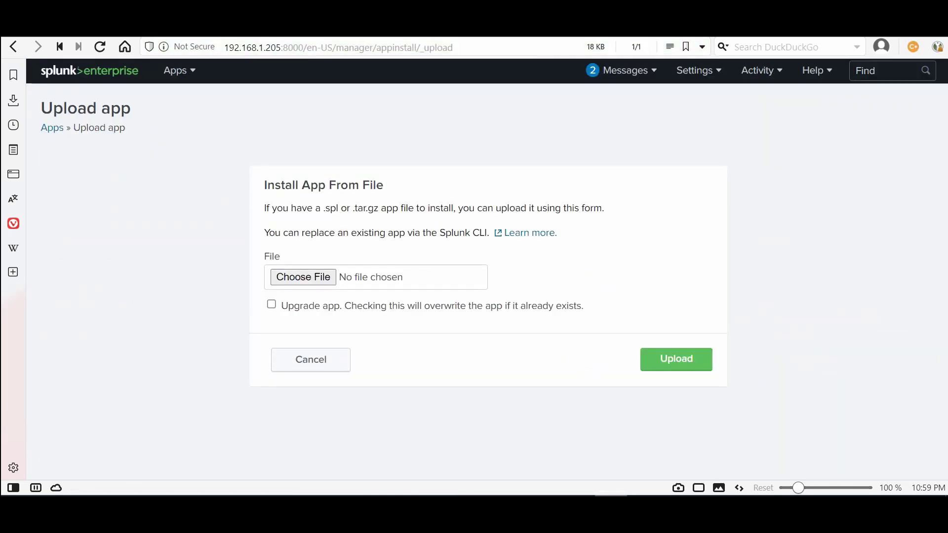
{"action": "left_click", "coordinate": [177, 70]}
{"action": "left_click", "coordinate": [133, 202]}
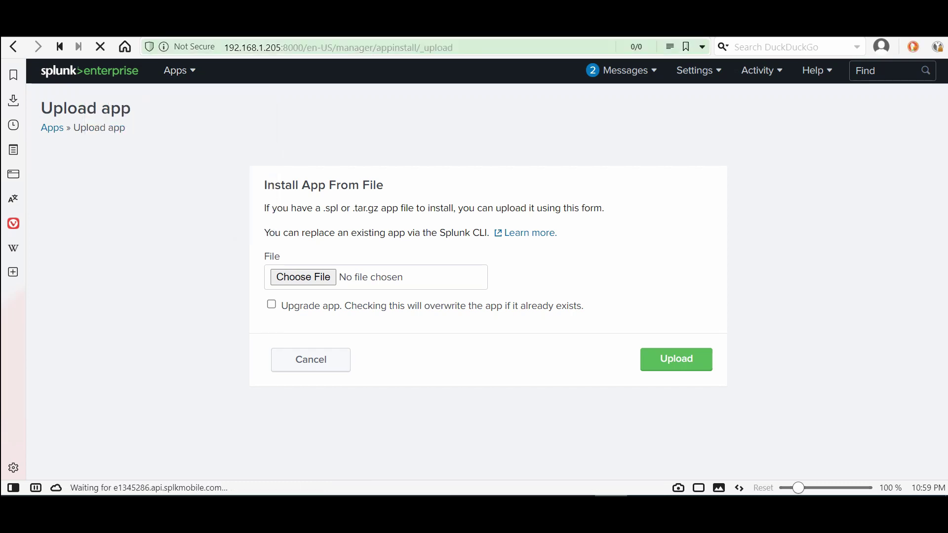
{"action": "left_click", "coordinate": [687, 106]}
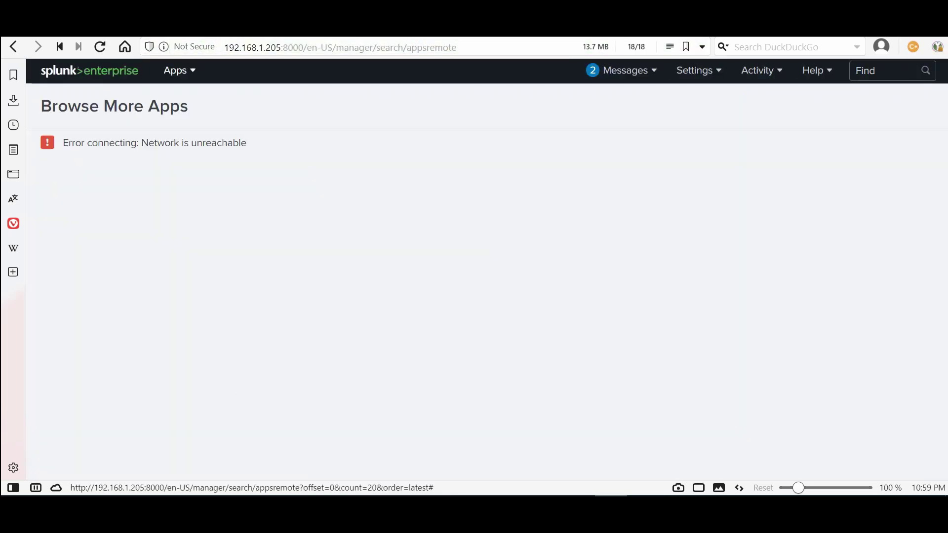
{"action": "left_click", "coordinate": [176, 70]}
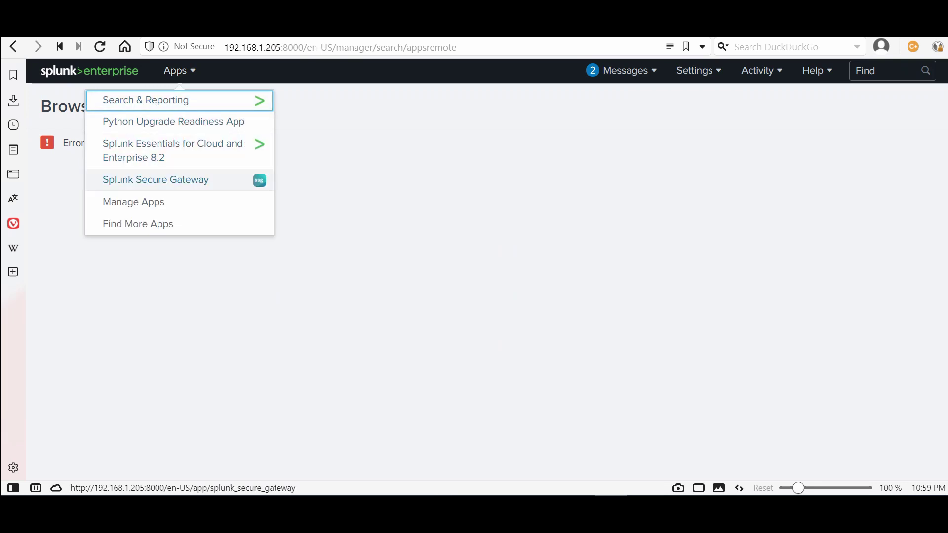
{"action": "left_click", "coordinate": [133, 202]}
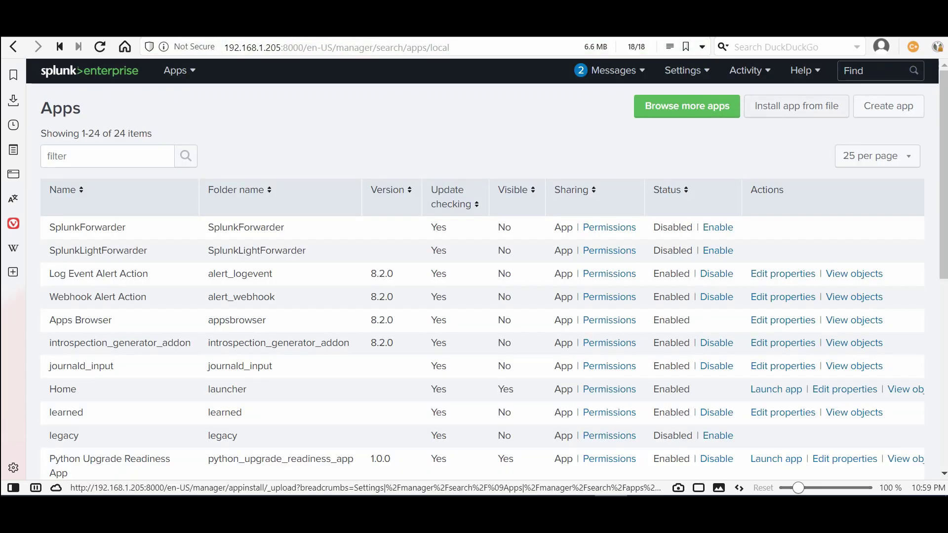
Upload the Windows add-on .tgz with upgrade enabled and restart Splunk to finish installing
{"action": "left_click", "coordinate": [796, 107]}
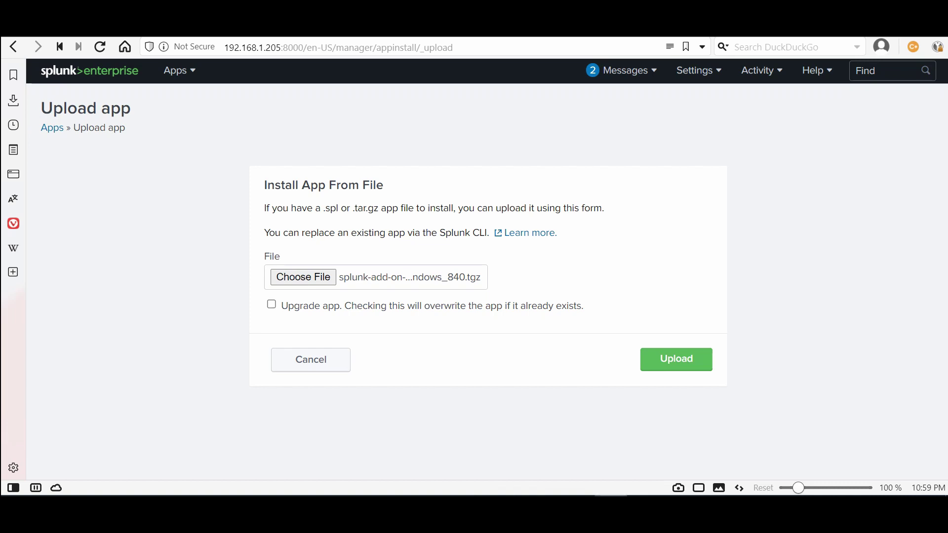
{"action": "left_click", "coordinate": [271, 305]}
{"action": "left_click", "coordinate": [675, 360]}
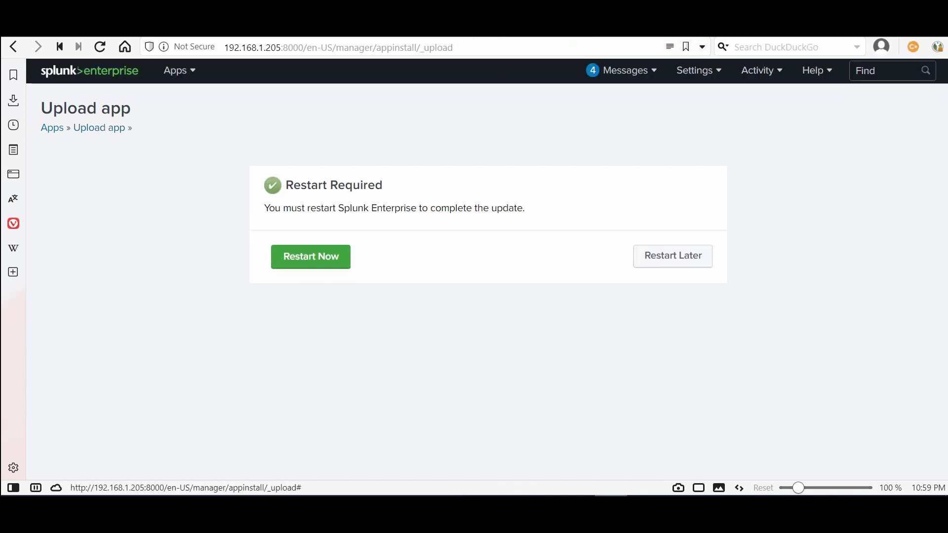
{"action": "left_click", "coordinate": [311, 256]}
{"action": "key", "text": "Return"}
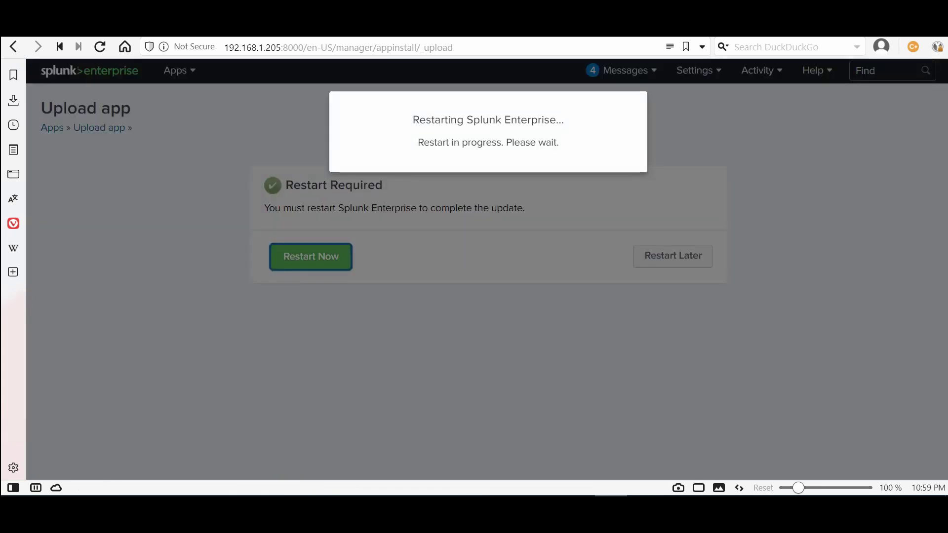
In the desktop Splunk folder, extract the Universal Forwarder zip with 7-Zip into its own folder
{"action": "left_click", "coordinate": [533, 422]}
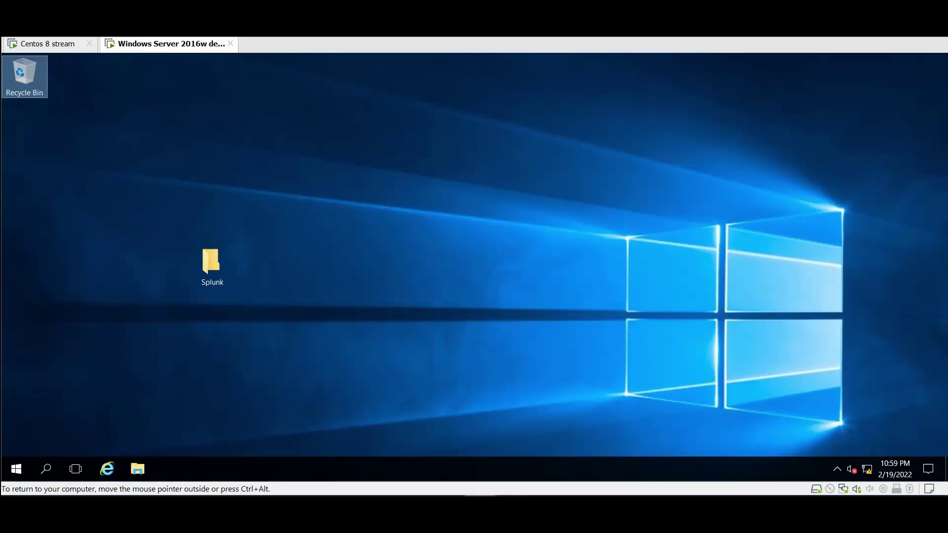
{"action": "double_click", "coordinate": [211, 264]}
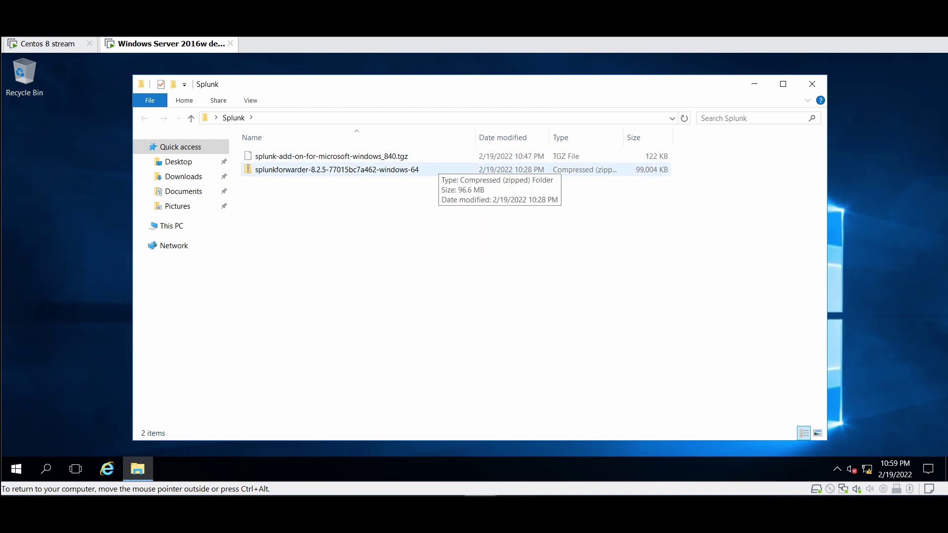
{"action": "left_click", "coordinate": [335, 170]}
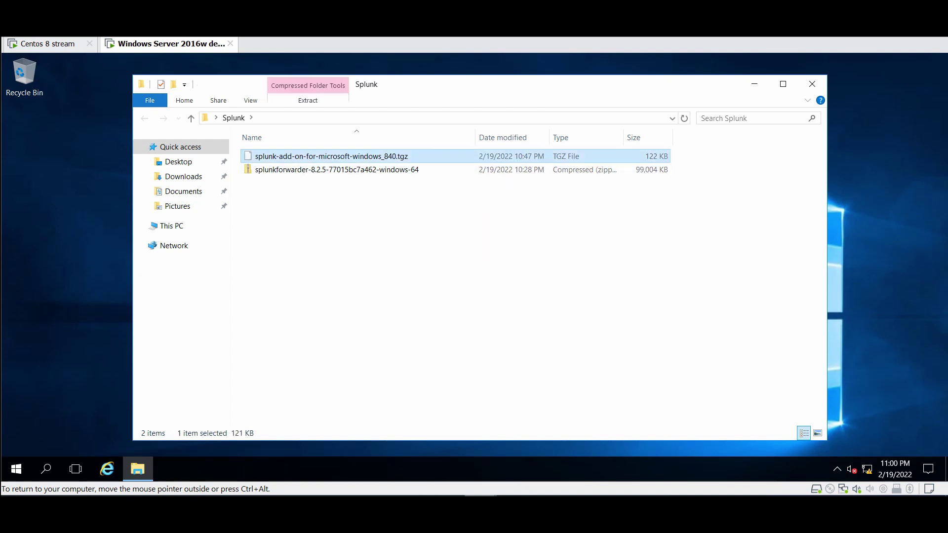
{"action": "right_click", "coordinate": [346, 169]}
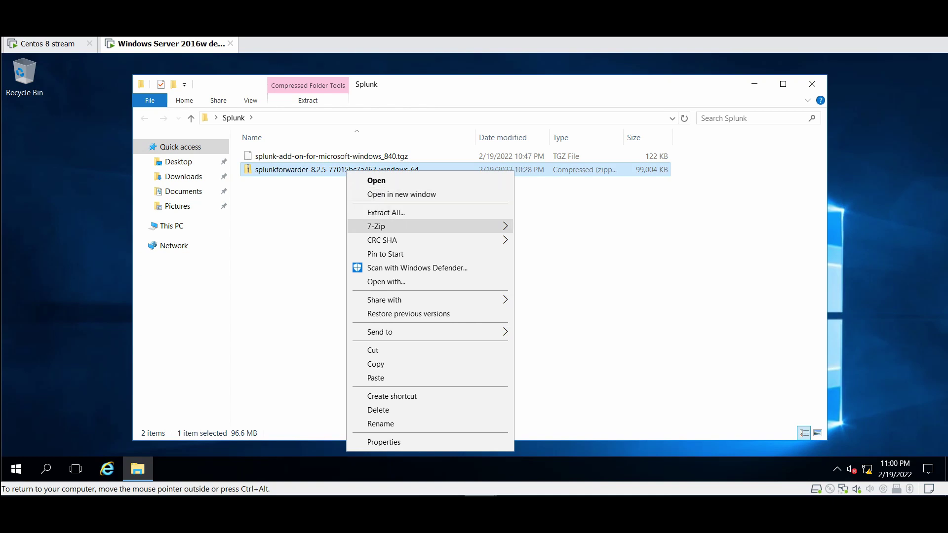
{"action": "mouse_move", "coordinate": [385, 226]}
{"action": "left_click", "coordinate": [592, 283]}
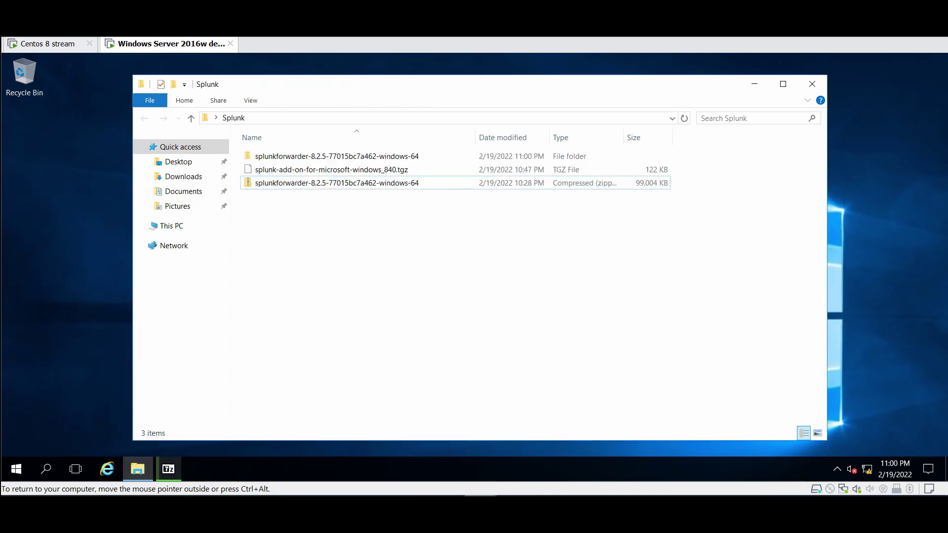
Extract the Windows add-on archive into a splunk-add-on-for-microsoft-windows_840 folder
{"action": "right_click", "coordinate": [303, 165]}
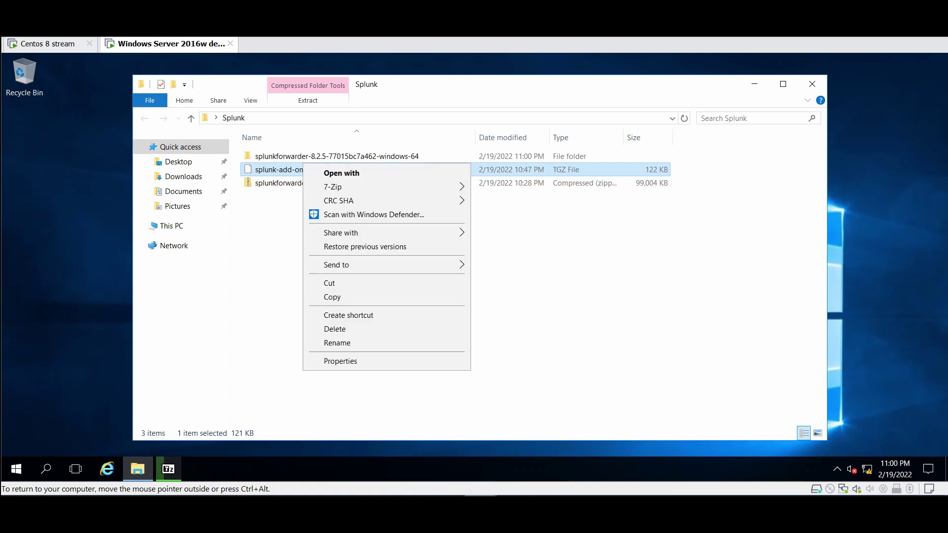
{"action": "mouse_move", "coordinate": [341, 186]}
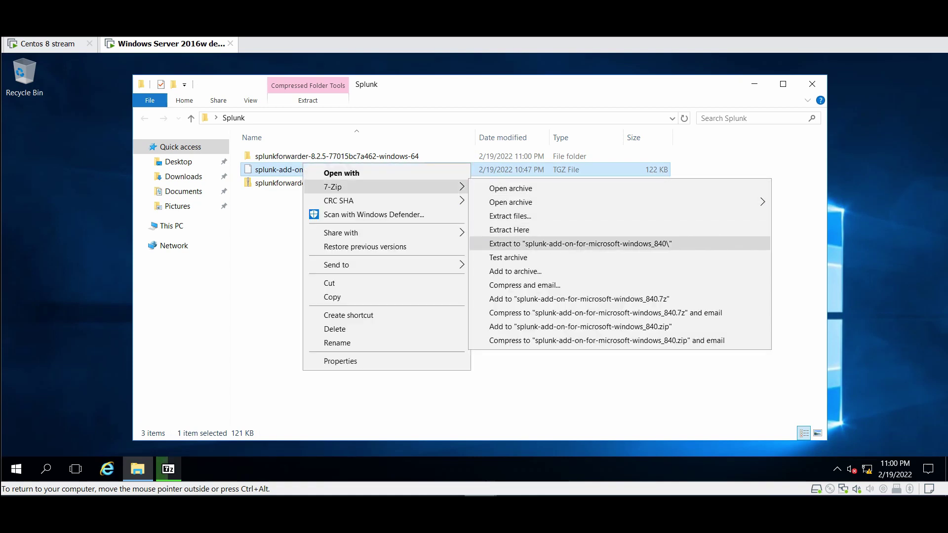
{"action": "left_click", "coordinate": [580, 243]}
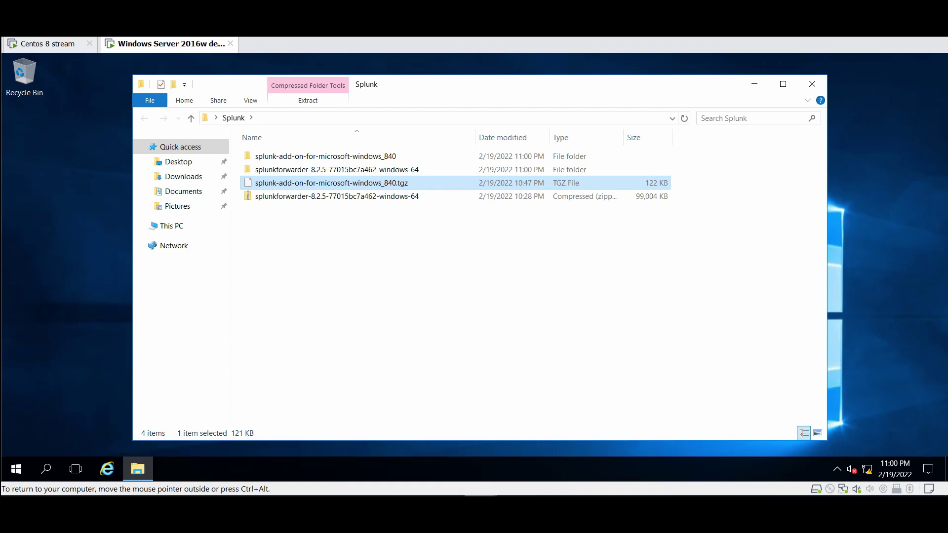
Browse the extracted splunkforwarder folder and its bin folder, then return to the Splunk folder
{"action": "key", "text": "Up"}
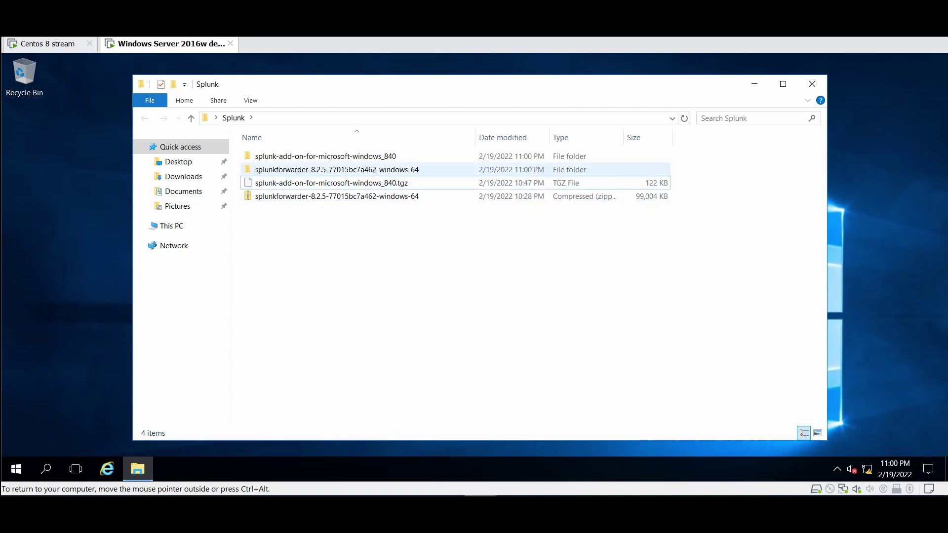
{"action": "key", "text": "Return"}
{"action": "key", "text": "Return"}
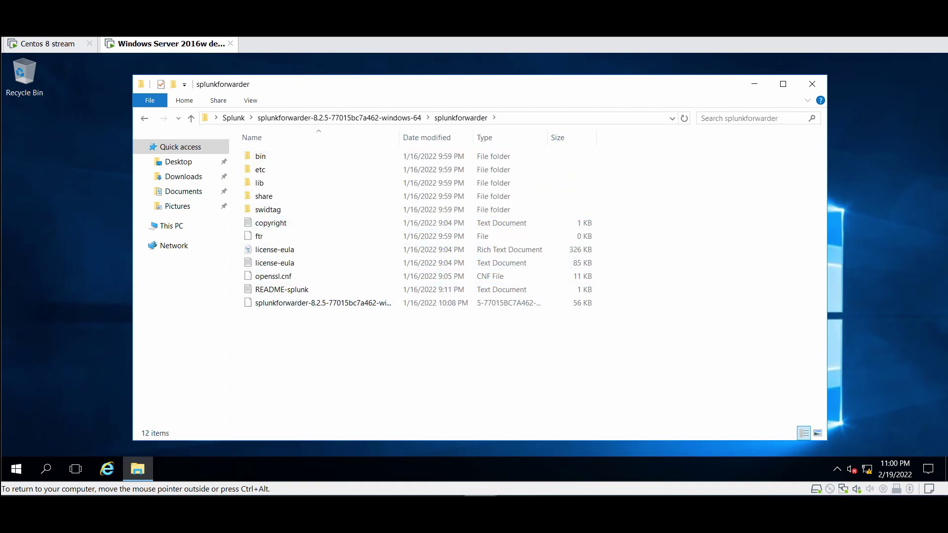
{"action": "left_click", "coordinate": [321, 302]}
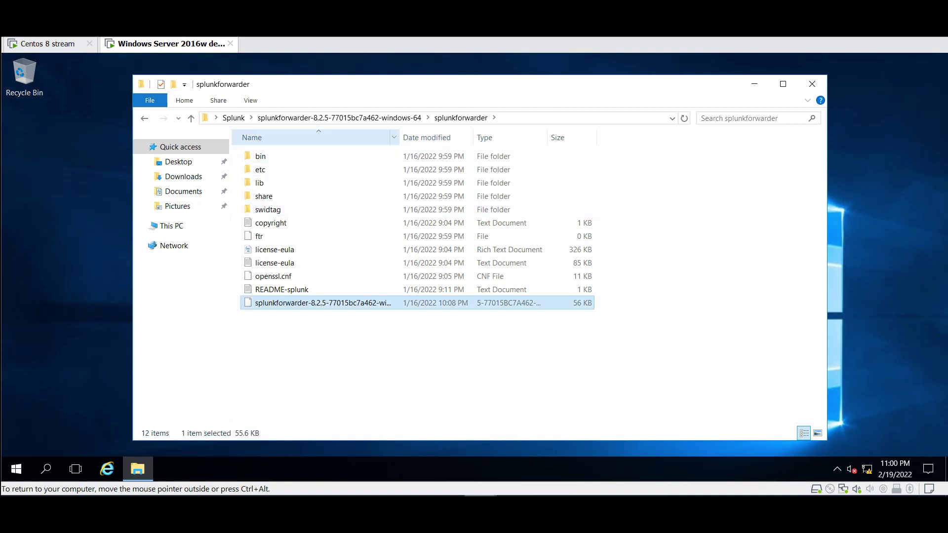
{"action": "double_click", "coordinate": [399, 137]}
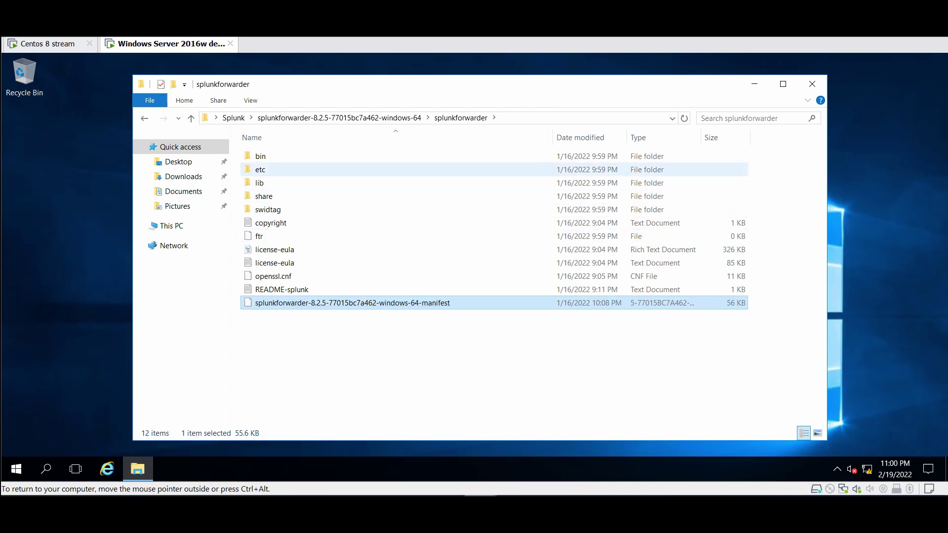
{"action": "left_click", "coordinate": [261, 156]}
{"action": "double_click", "coordinate": [262, 156]}
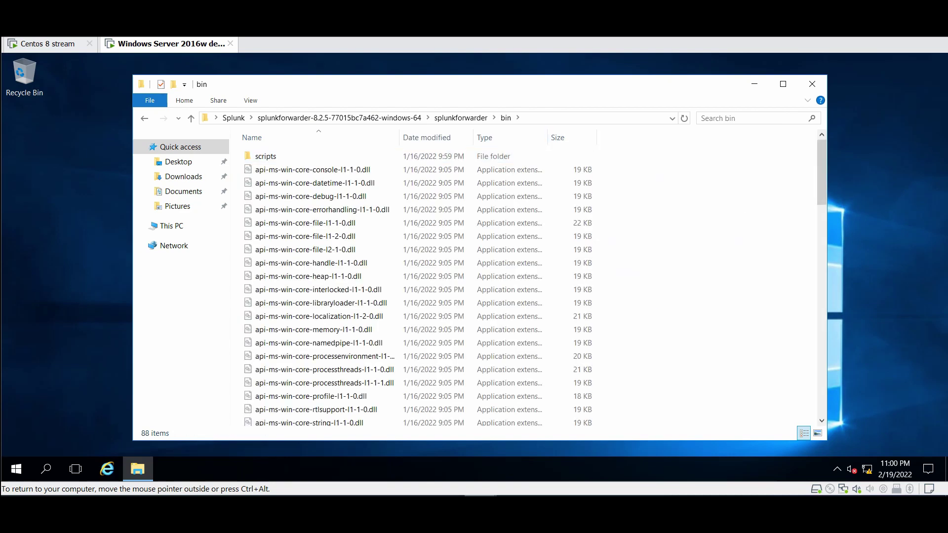
{"action": "left_click", "coordinate": [233, 118]}
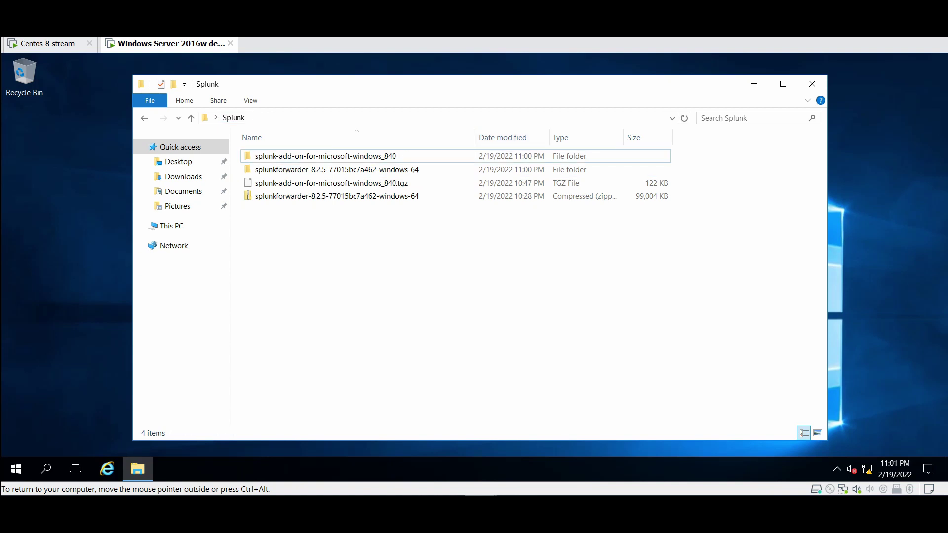
Launch the Universal Forwarder x64 MSI installer
{"action": "key", "text": "ctrl+alt"}
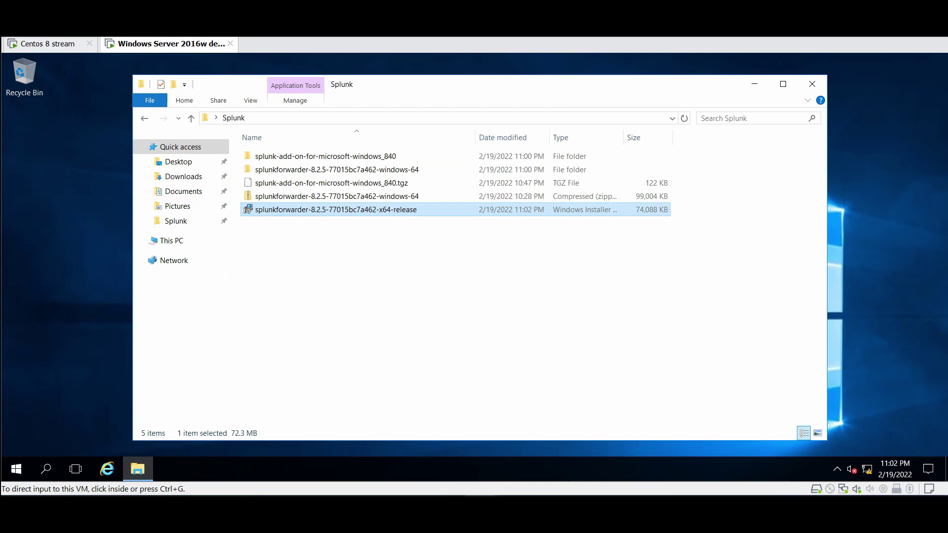
{"action": "key", "text": "ctrl+g"}
{"action": "key", "text": "F2"}
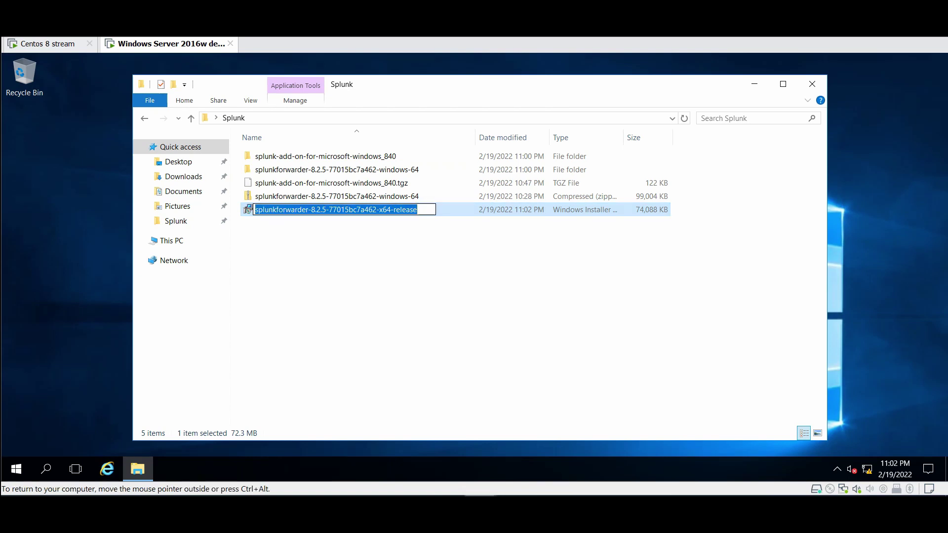
{"action": "key", "text": "Escape"}
{"action": "key", "text": "Return"}
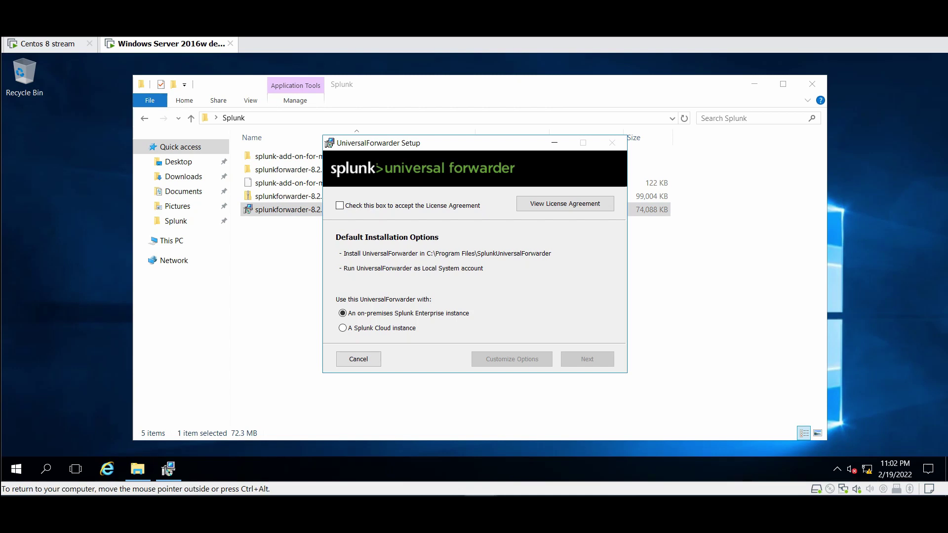
Accept the license and customize: default folder, no SSL certificate, Local System account
{"action": "left_click", "coordinate": [340, 206]}
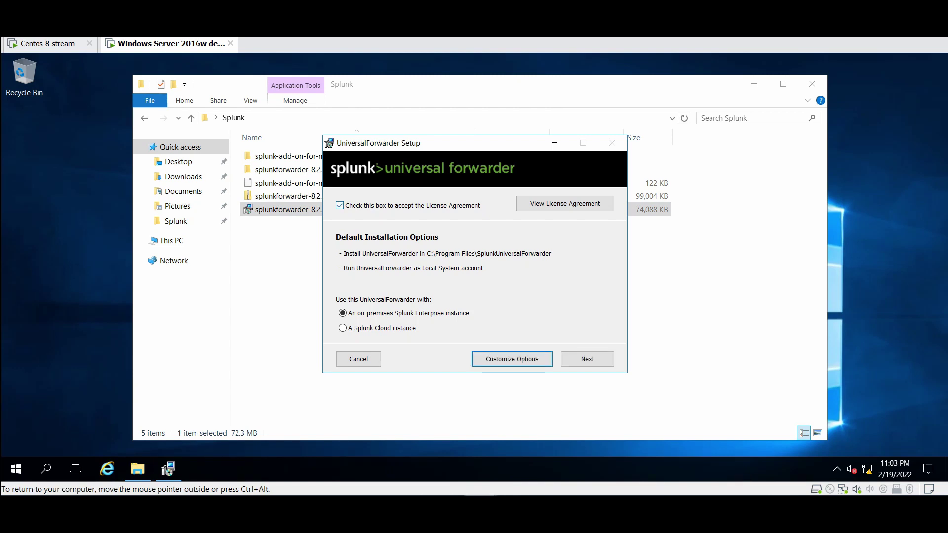
{"action": "left_click", "coordinate": [511, 359]}
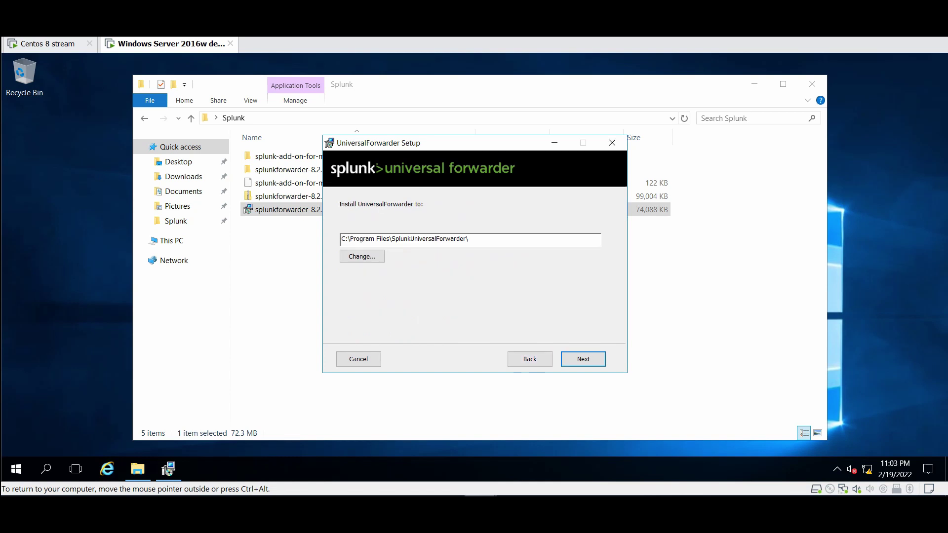
{"action": "left_click", "coordinate": [583, 359]}
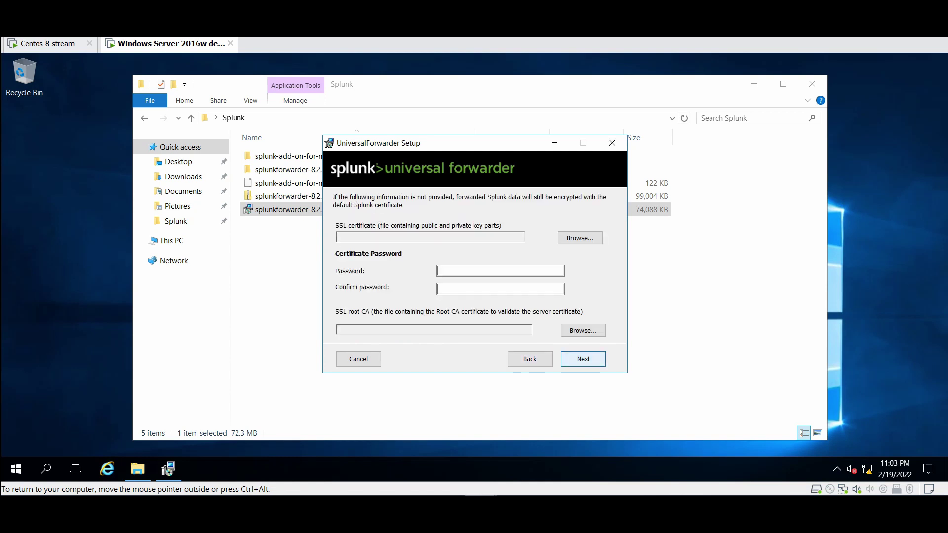
{"action": "left_click", "coordinate": [583, 358]}
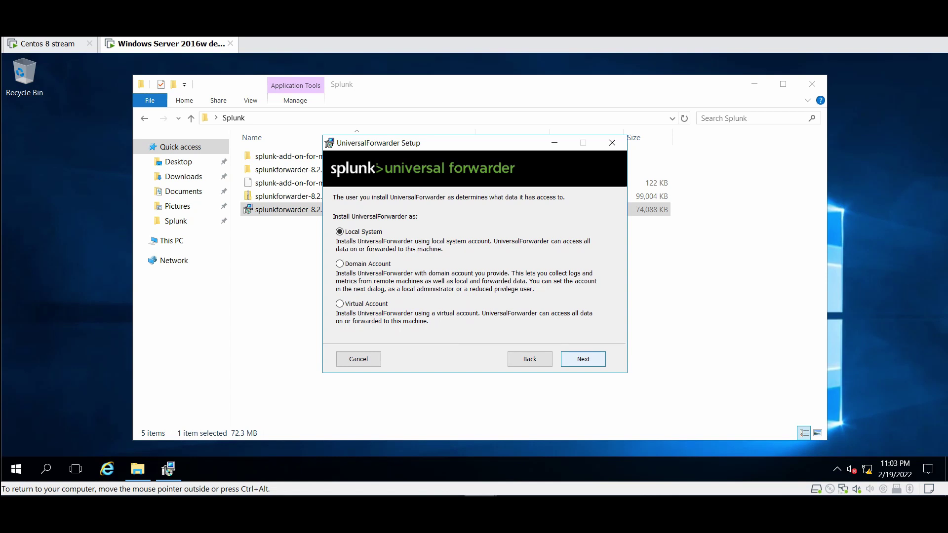
{"action": "left_click", "coordinate": [583, 359]}
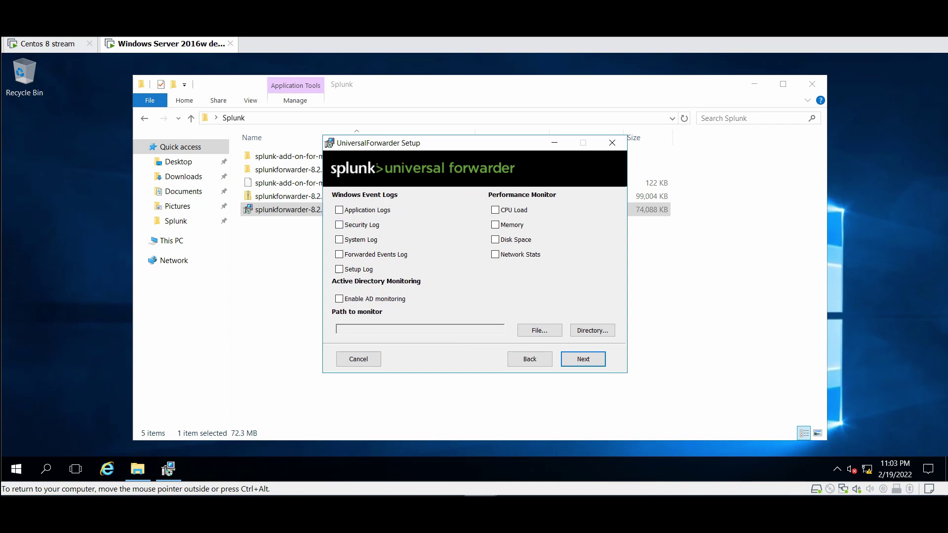
{"action": "left_click", "coordinate": [583, 359]}
Create the administrator account with username 'admin' and a confirmed password
{"action": "left_click", "coordinate": [583, 358]}
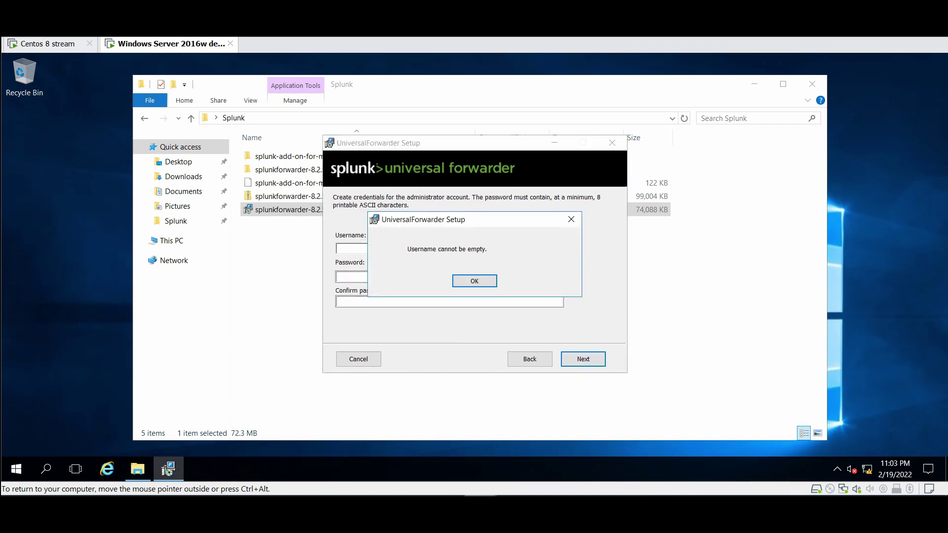
{"action": "key", "text": "Return"}
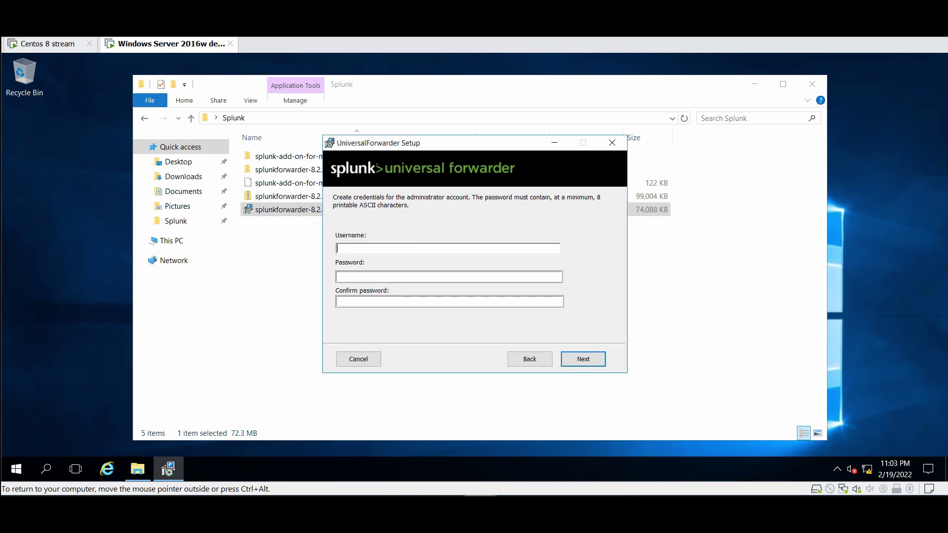
{"action": "type", "text": "admin"}
{"action": "key", "text": "Tab"}
{"action": "type", "text": "*******"}
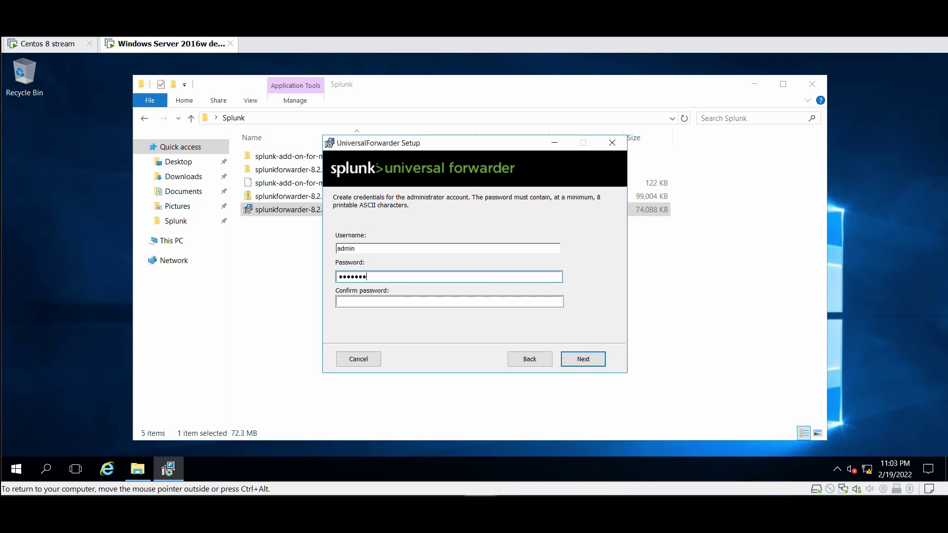
{"action": "key", "text": "BackSpace"}
{"action": "key", "text": "BackSpace"}
{"action": "key", "text": "BackSpace"}
{"action": "key", "text": "BackSpace"}
{"action": "key", "text": "BackSpace"}
{"action": "key", "text": "BackSpace"}
{"action": "key", "text": "BackSpace"}
{"action": "type", "text": "**"}
{"action": "key", "text": "BackSpace"}
{"action": "key", "text": "BackSpace"}
{"action": "type", "text": "********"}
{"action": "left_click", "coordinate": [339, 302]}
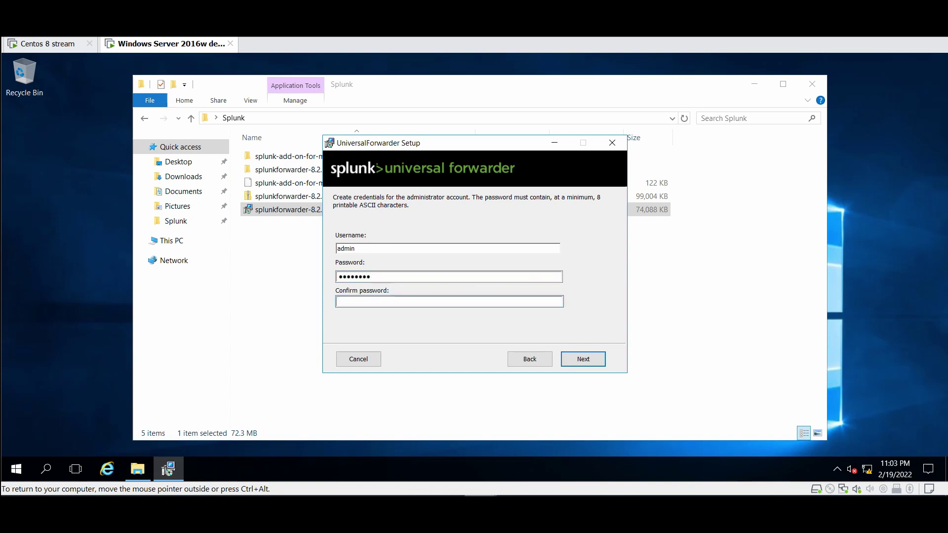
{"action": "type", "text": "********"}
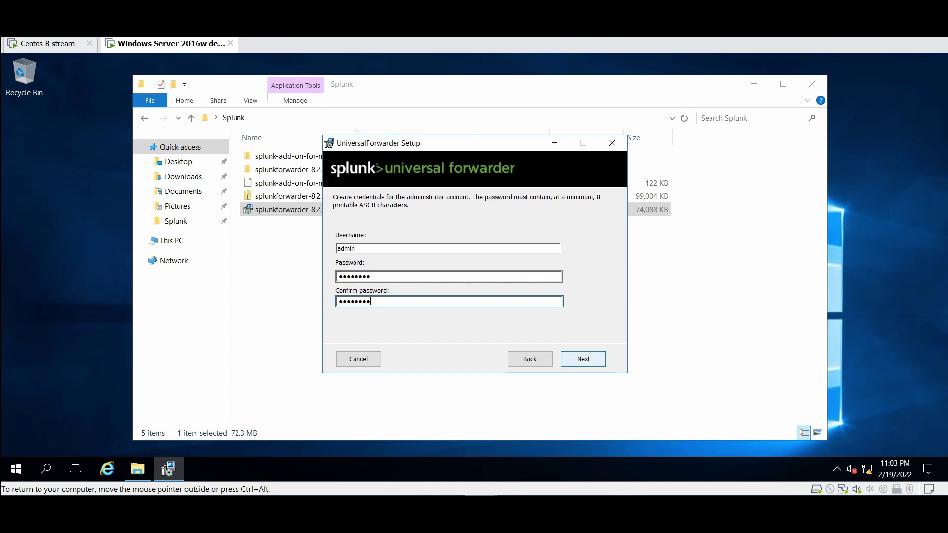
{"action": "left_click", "coordinate": [583, 359]}
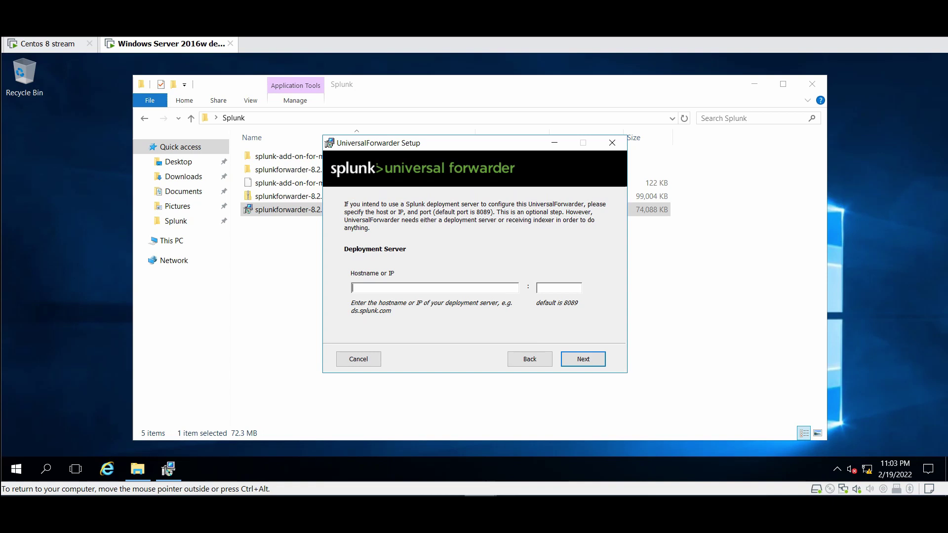
Set deployment server 192.168.1.205:8089 and receiving indexer 192.168.1.205:9997, then install
{"action": "type", "text": "192.168."}
{"action": "type", "text": "1.205"}
{"action": "type", "text": "8089"}
{"action": "key", "text": "Return"}
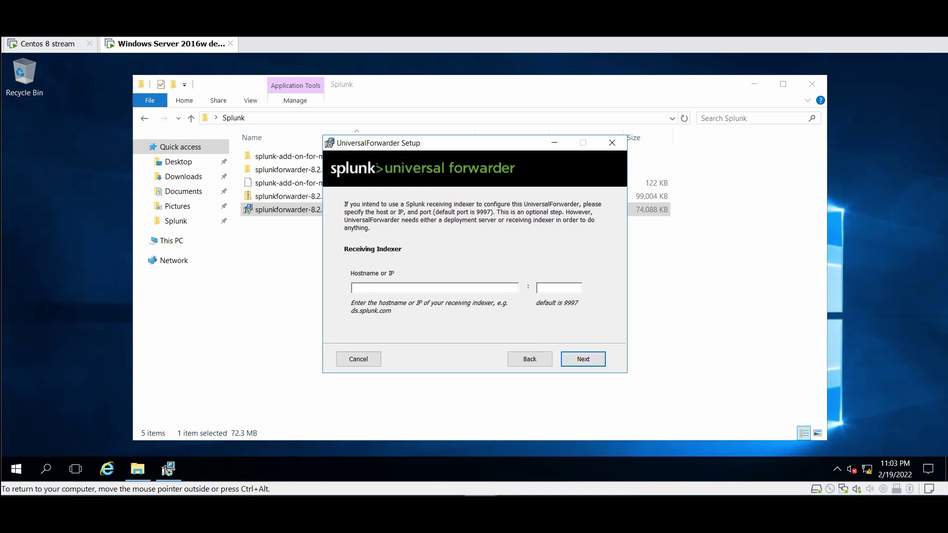
{"action": "type", "text": "192.168."}
{"action": "type", "text": "1.205"}
{"action": "type", "text": "9997"}
{"action": "key", "text": "Return"}
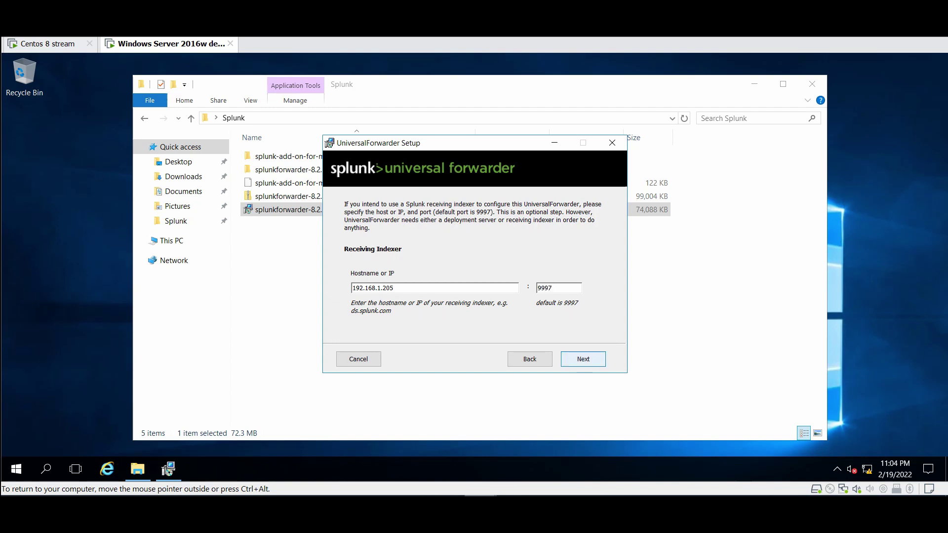
{"action": "key", "text": "Return"}
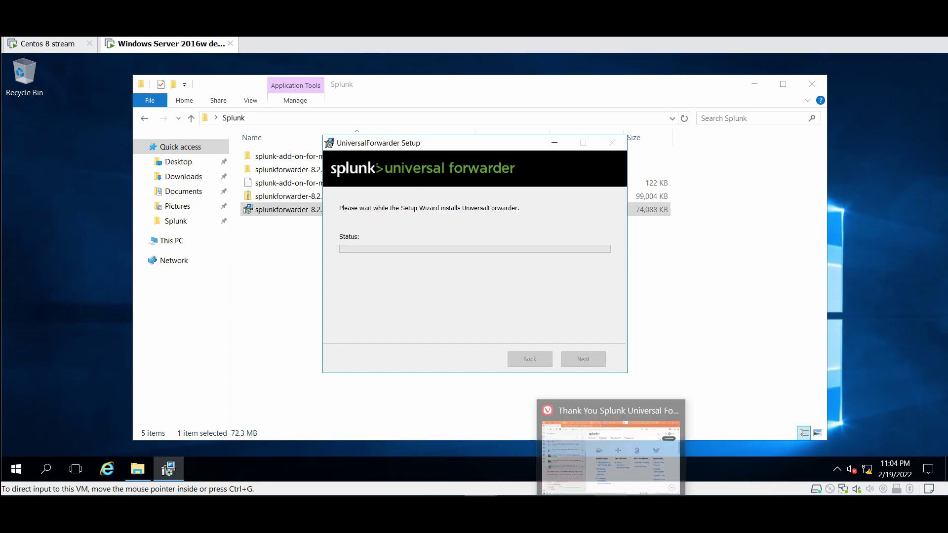
In Splunk Enterprise settings, navigate to Forwarding and receiving > Configure receiving
{"action": "left_click", "coordinate": [607, 464]}
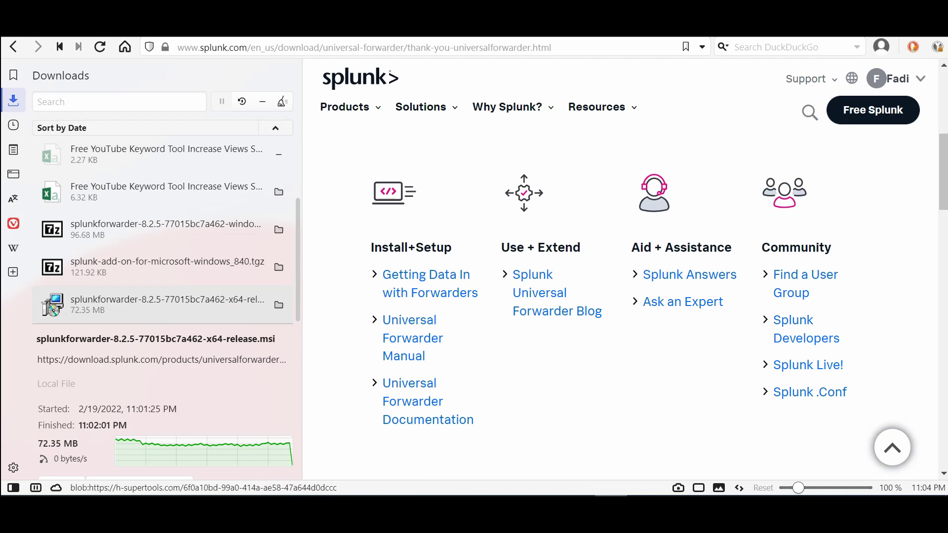
{"action": "key", "text": "F4"}
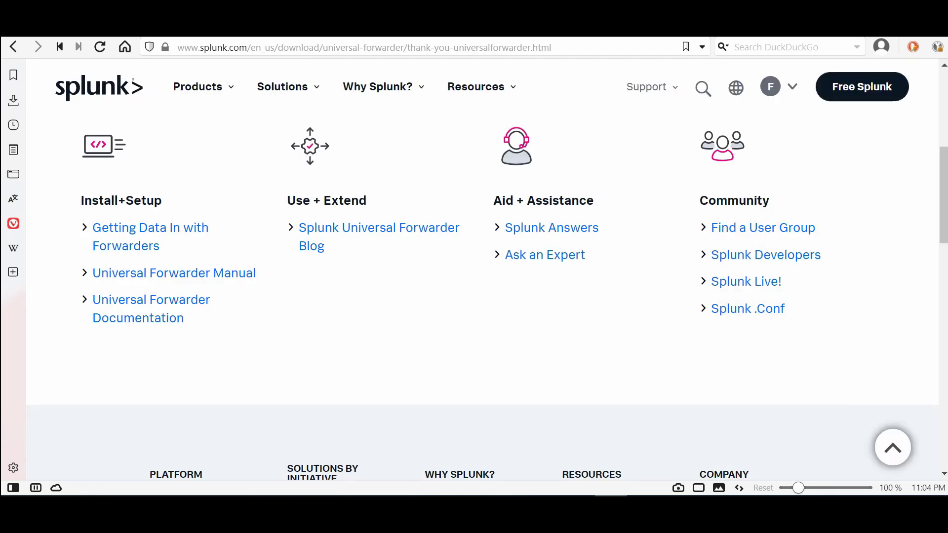
{"action": "key", "text": "ctrl+Tab"}
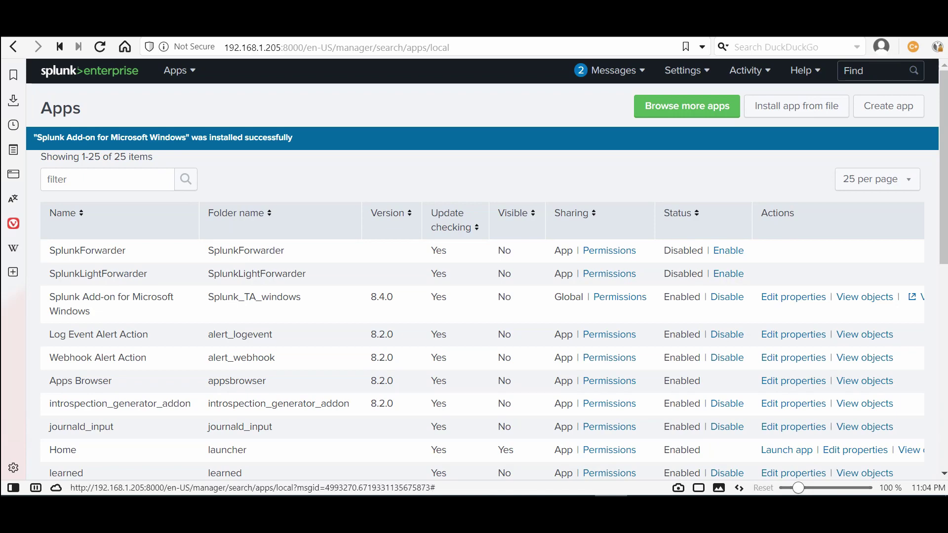
{"action": "left_click", "coordinate": [686, 70]}
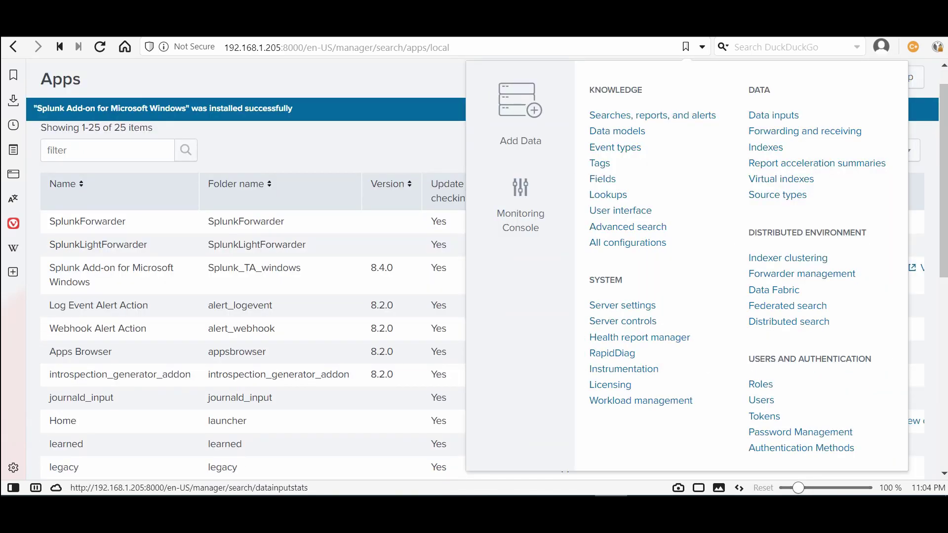
{"action": "left_click", "coordinate": [773, 115]}
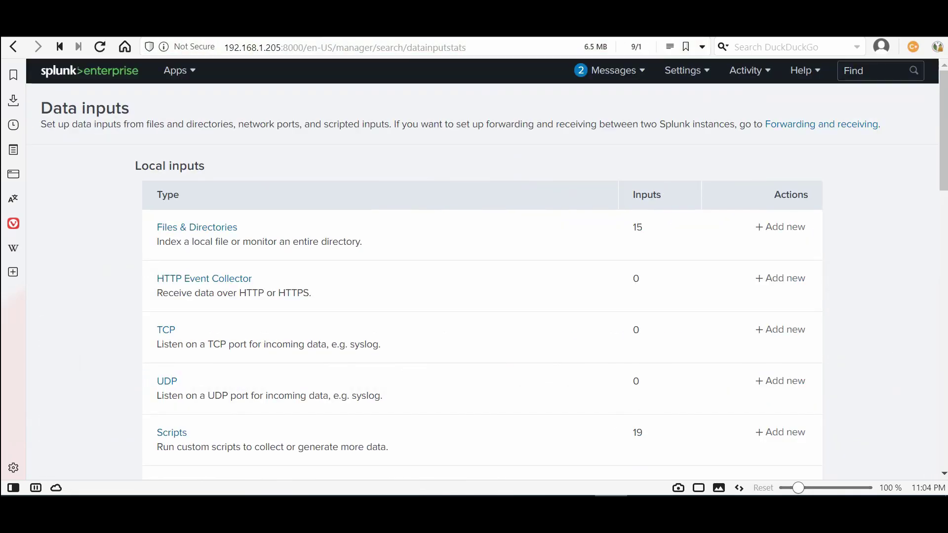
{"action": "left_click", "coordinate": [686, 70]}
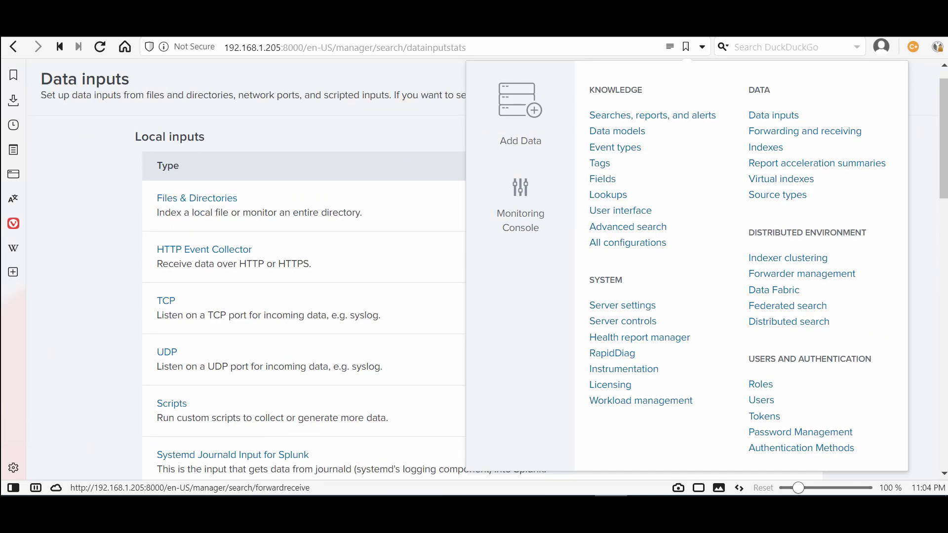
{"action": "left_click", "coordinate": [804, 131]}
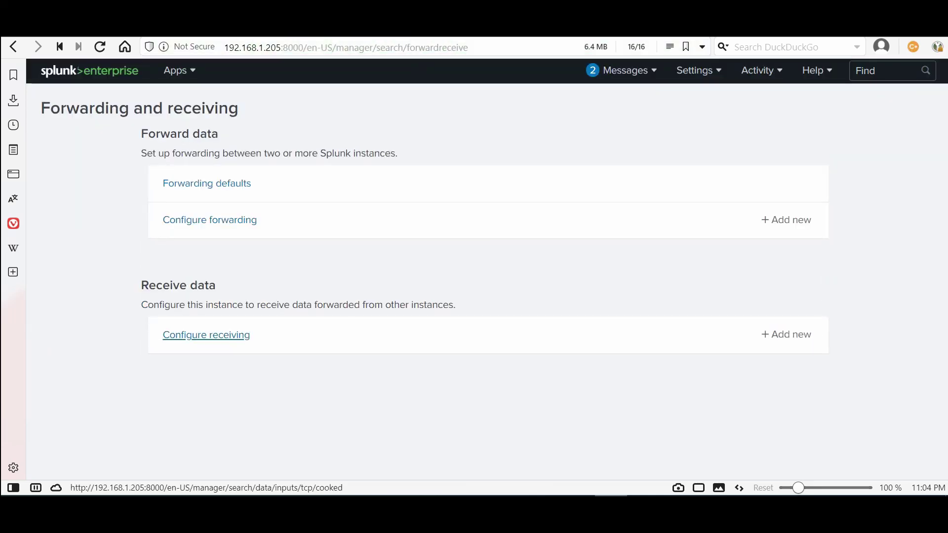
{"action": "left_click", "coordinate": [206, 334]}
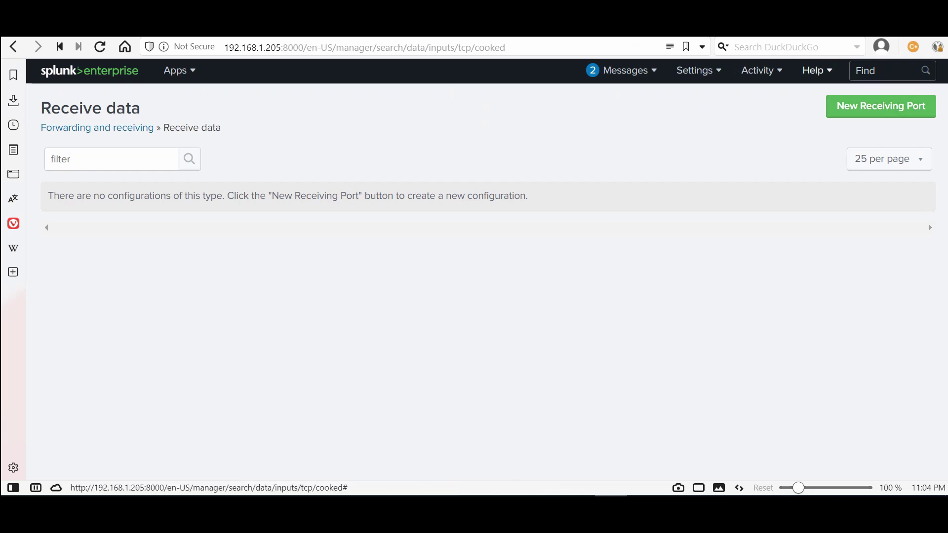
Add and save a new receiving port 9997
{"action": "left_click", "coordinate": [880, 106]}
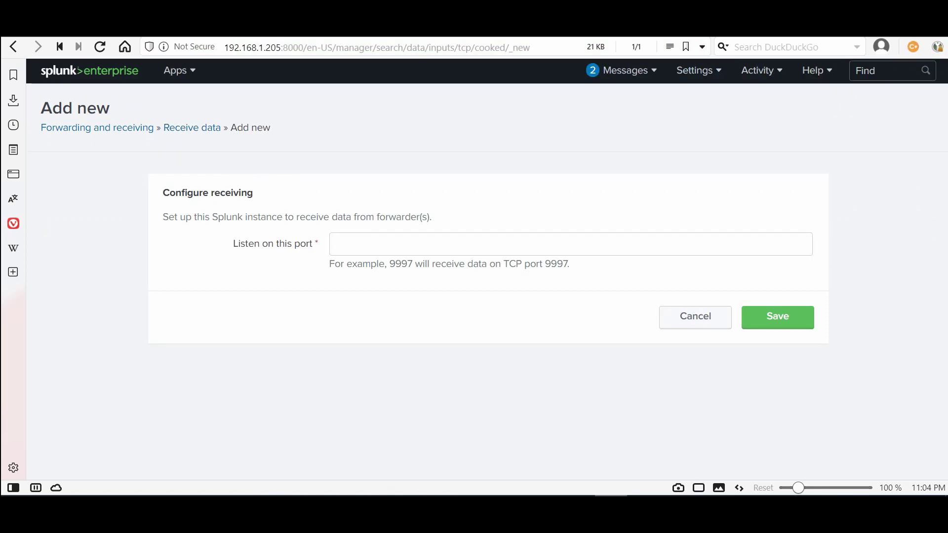
{"action": "left_click", "coordinate": [570, 244]}
{"action": "type", "text": "9997"}
{"action": "key", "text": "Return"}
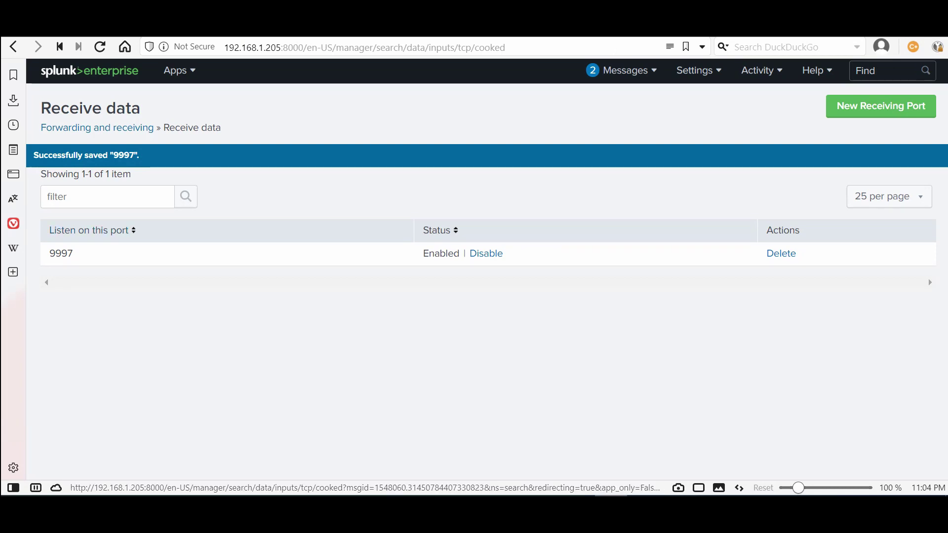
{"action": "left_click", "coordinate": [533, 424]}
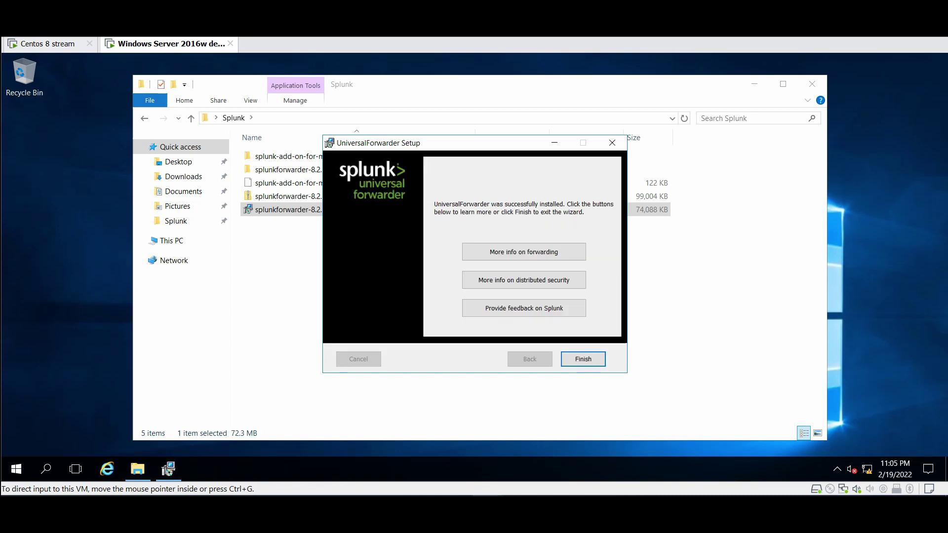
Finish the forwarder setup and open the splunk-add-on-for-microsoft-windows_840 folder
{"action": "left_click", "coordinate": [583, 359]}
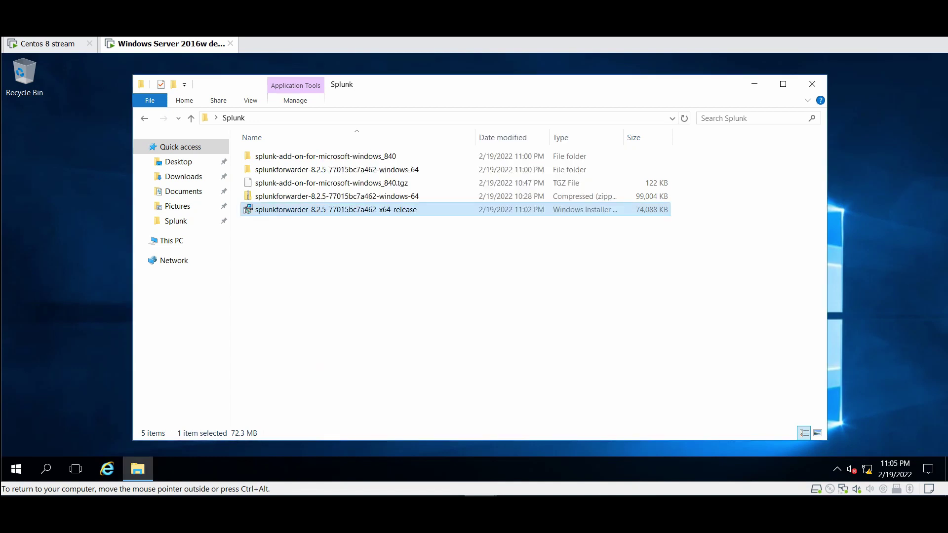
{"action": "double_click", "coordinate": [321, 156]}
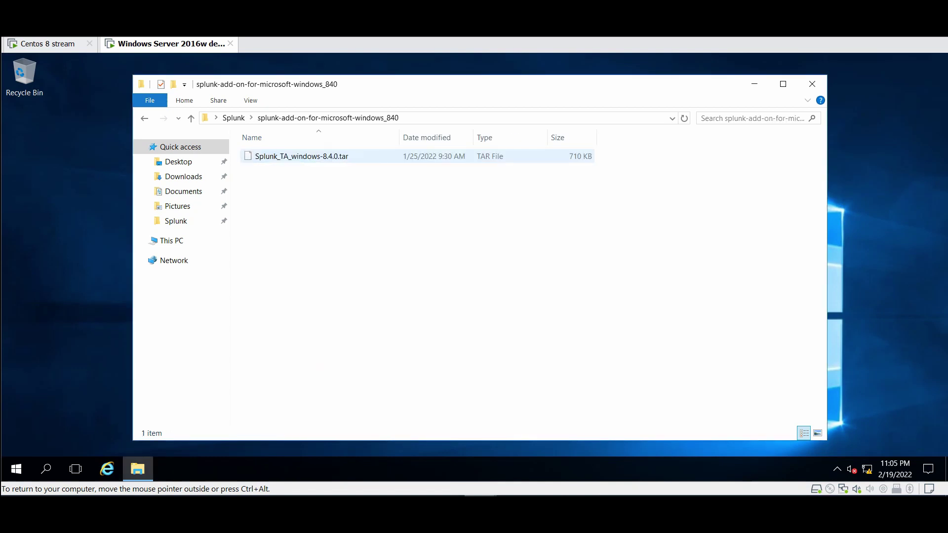
{"action": "left_click", "coordinate": [321, 156]}
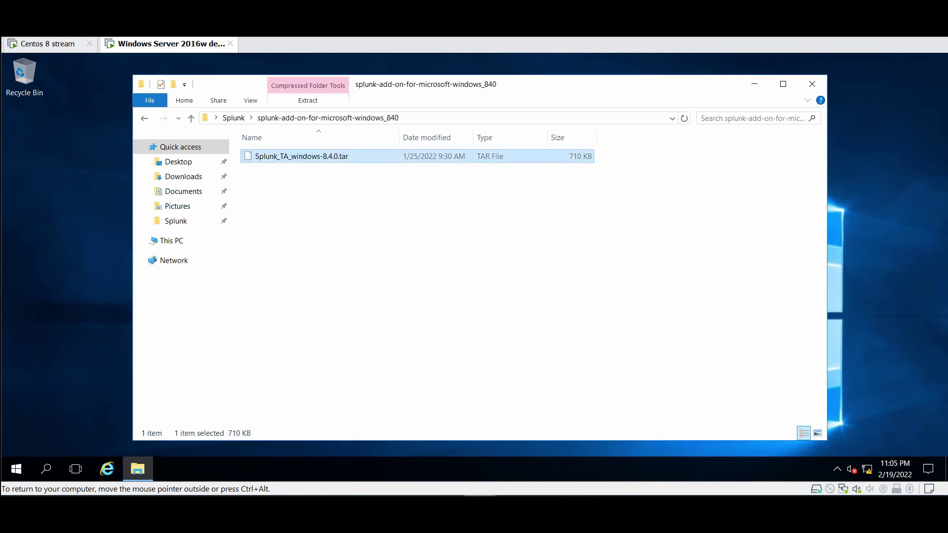
{"action": "key", "text": "alt+Up"}
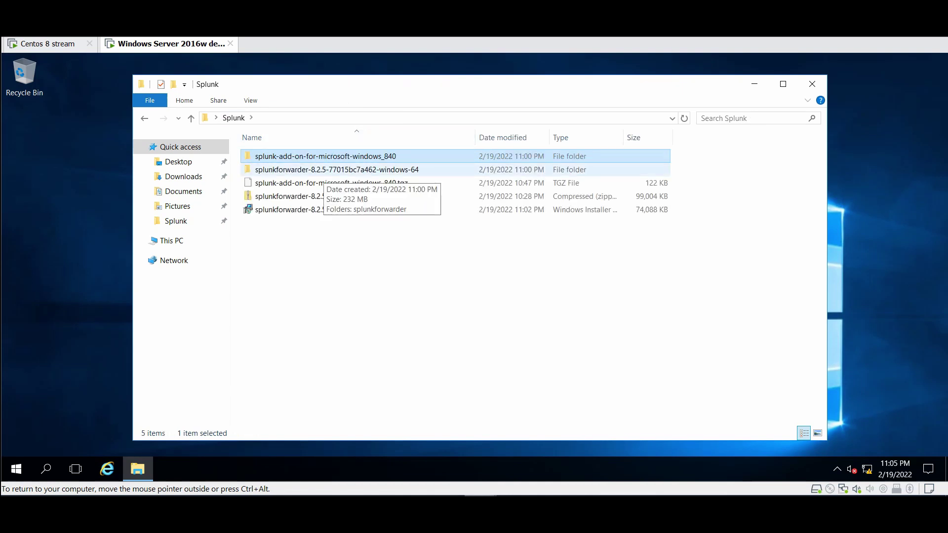
{"action": "key", "text": "Return"}
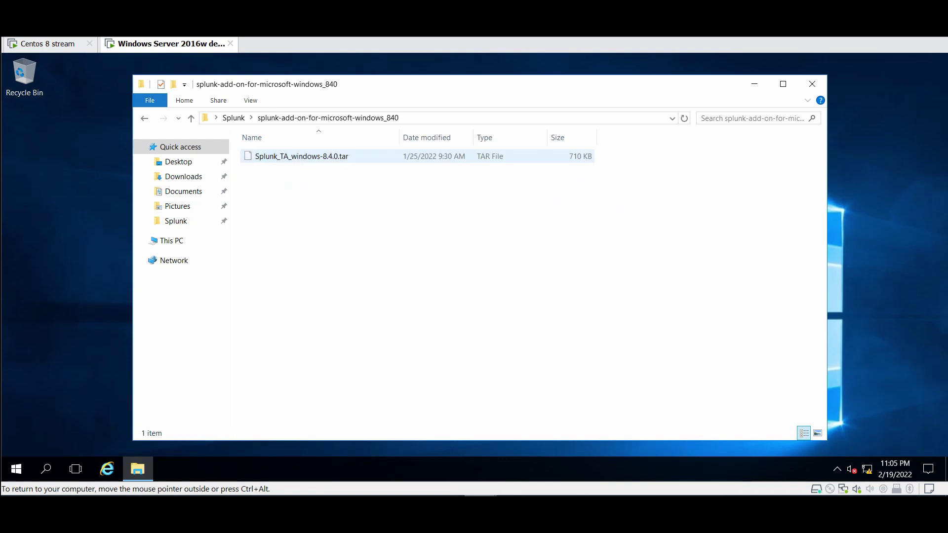
Extract Splunk_TA_windows-8.4.0.tar with 7-Zip and check its Splunk_TA_windows folder
{"action": "left_click", "coordinate": [321, 157]}
{"action": "right_click", "coordinate": [321, 158]}
{"action": "mouse_move", "coordinate": [356, 182]}
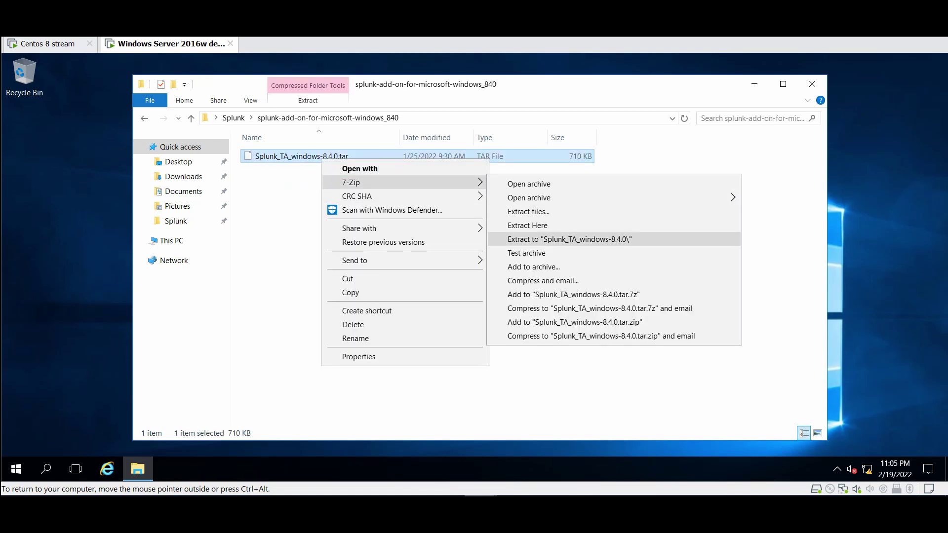
{"action": "left_click", "coordinate": [570, 239]}
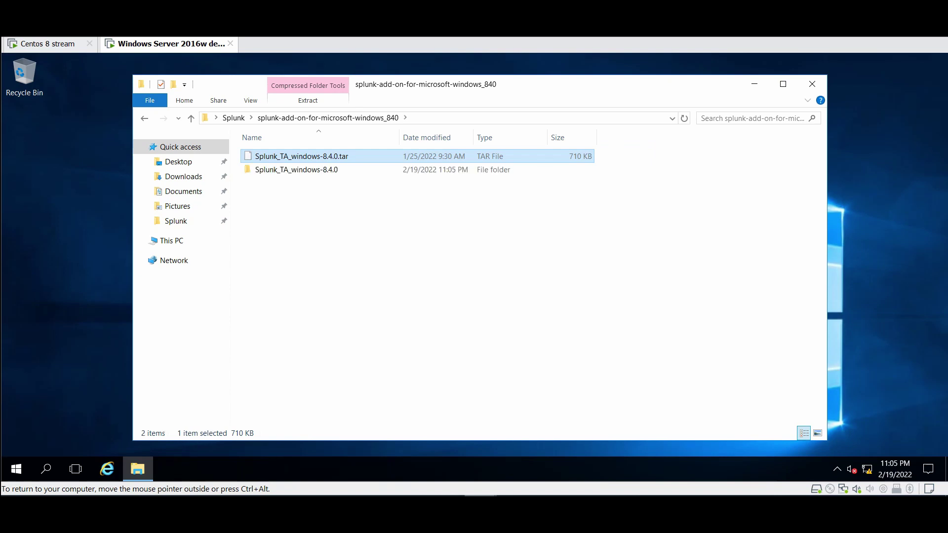
{"action": "double_click", "coordinate": [296, 170]}
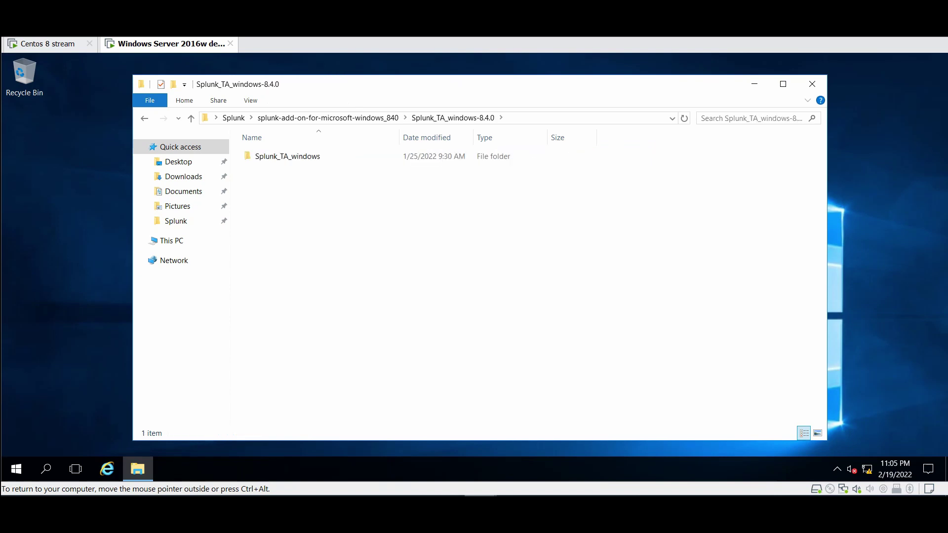
{"action": "double_click", "coordinate": [288, 156]}
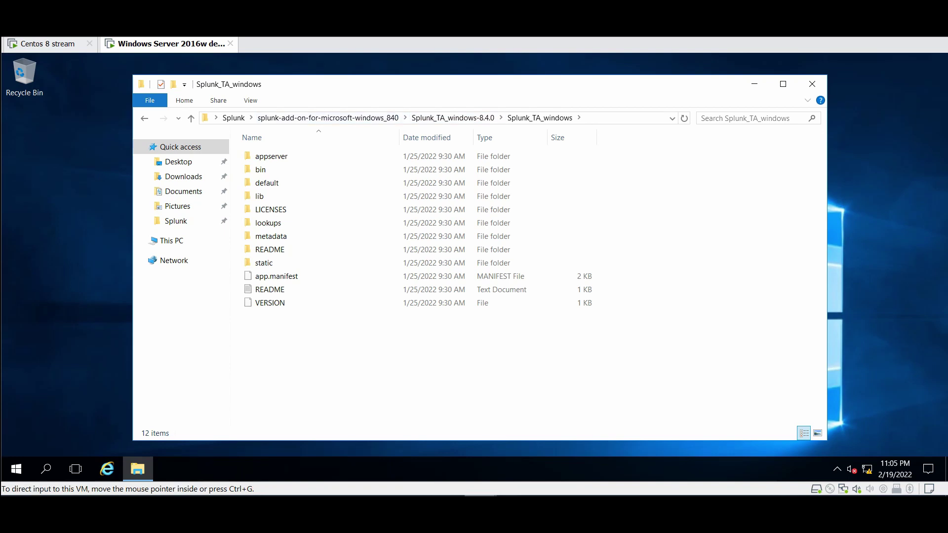
{"action": "key", "text": "alt+Up"}
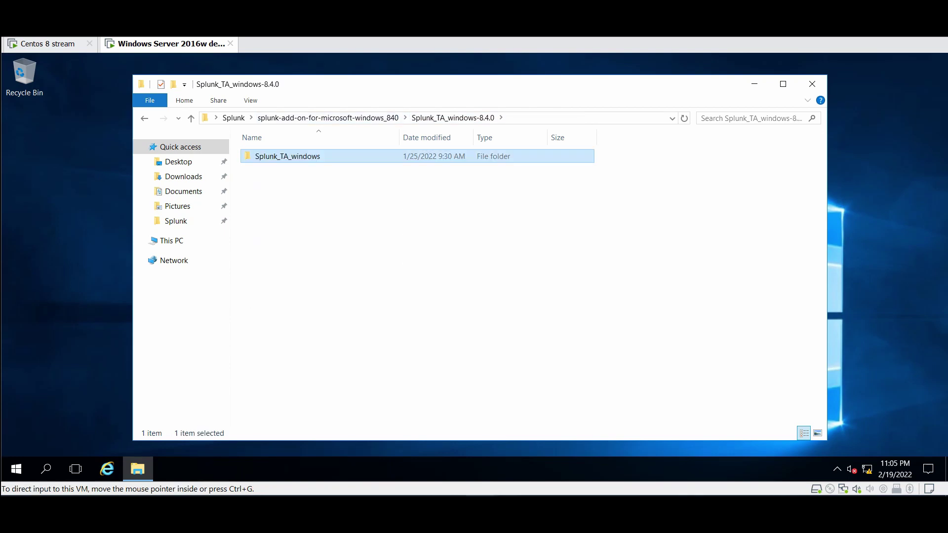
Open a second File Explorer window at C:\Program Files\SplunkUniversalForwarder\etc\system\local
{"action": "left_click", "coordinate": [138, 469]}
{"action": "left_click", "coordinate": [138, 469]}
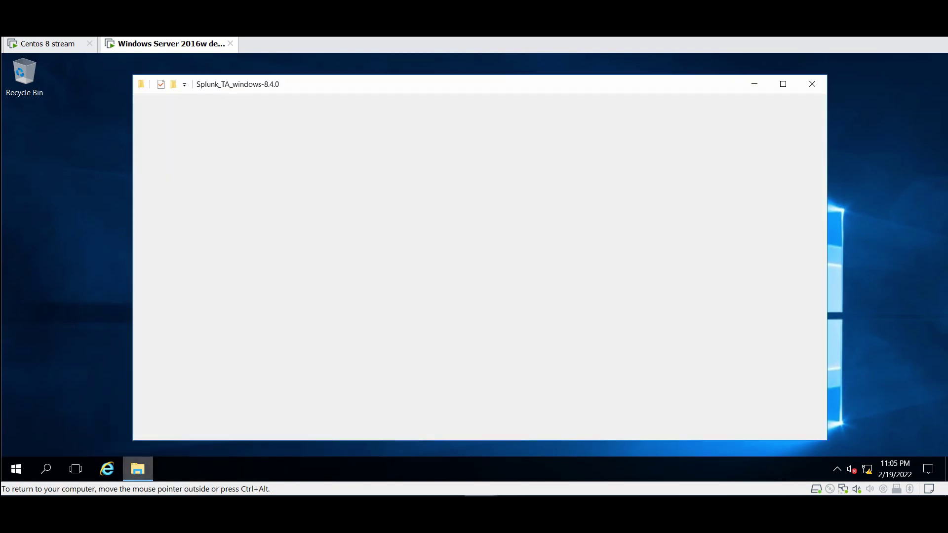
{"action": "right_click", "coordinate": [138, 469]}
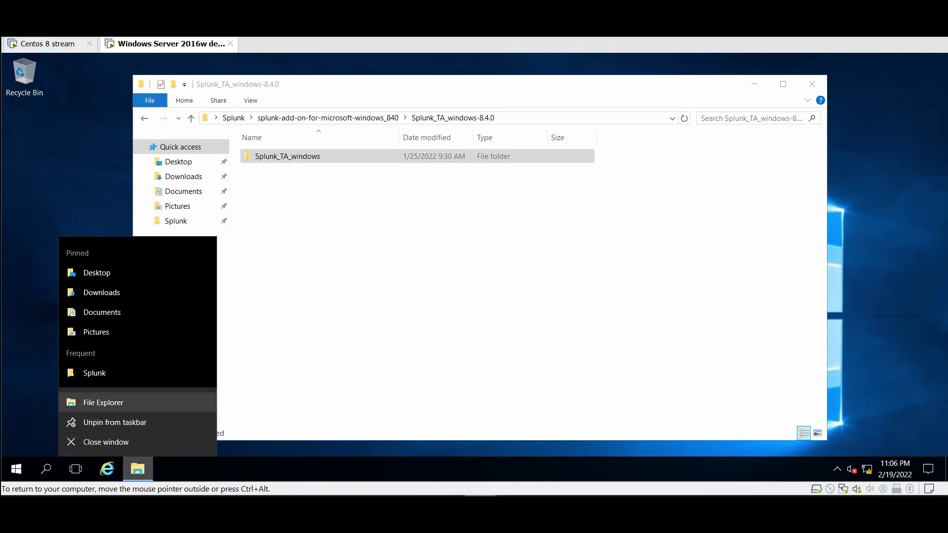
{"action": "left_click", "coordinate": [103, 402]}
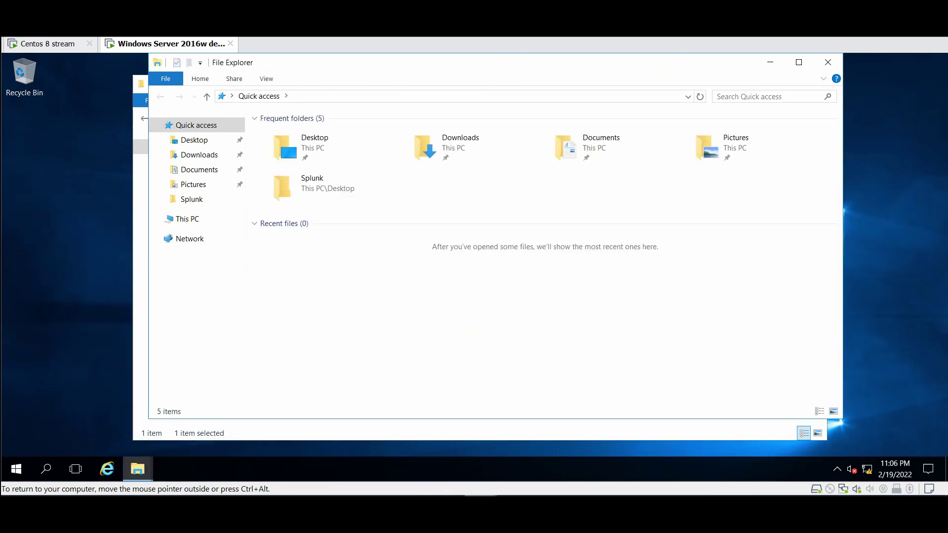
{"action": "left_click", "coordinate": [187, 219]}
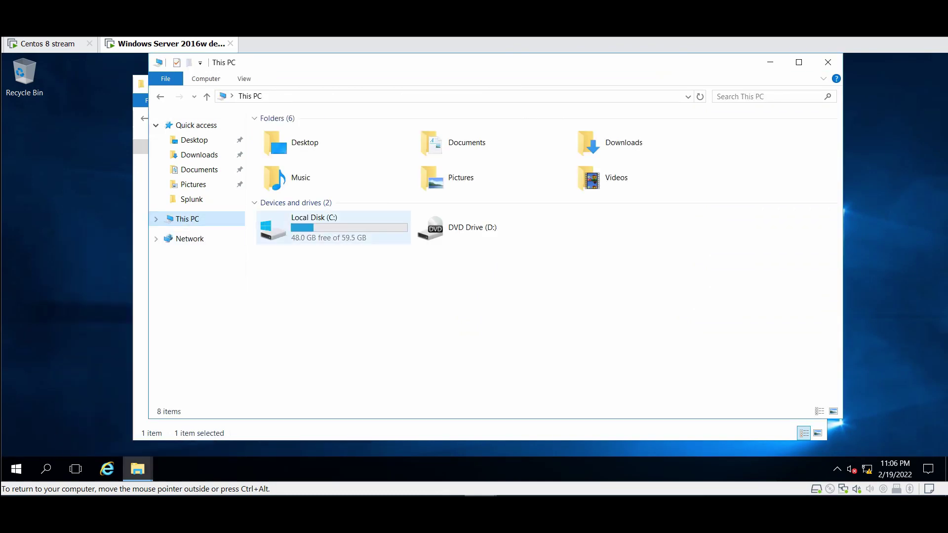
{"action": "double_click", "coordinate": [326, 227]}
{"action": "double_click", "coordinate": [293, 148]}
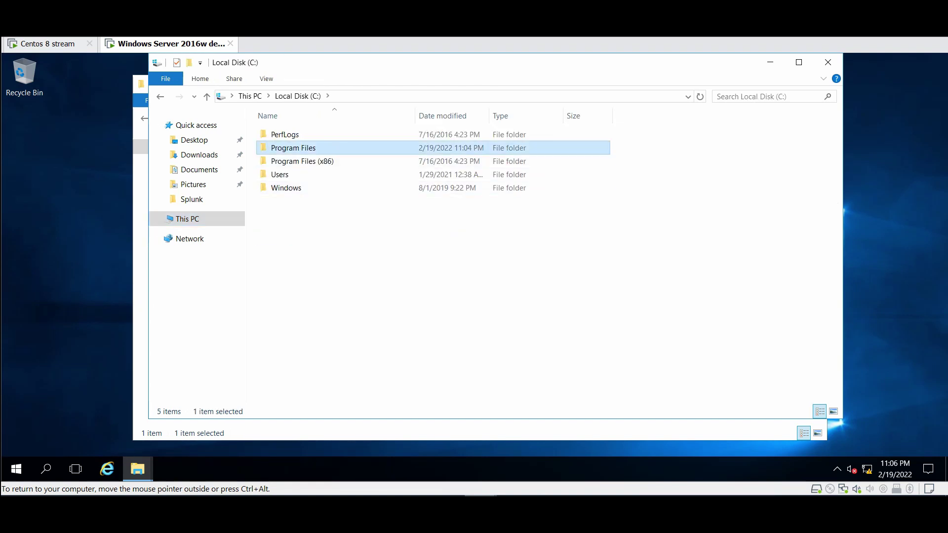
{"action": "double_click", "coordinate": [306, 174]}
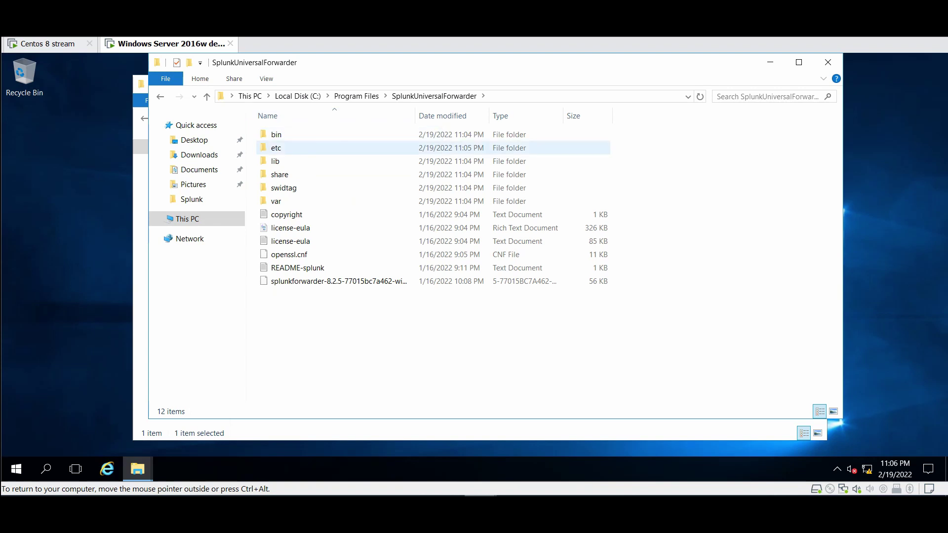
{"action": "double_click", "coordinate": [276, 148]}
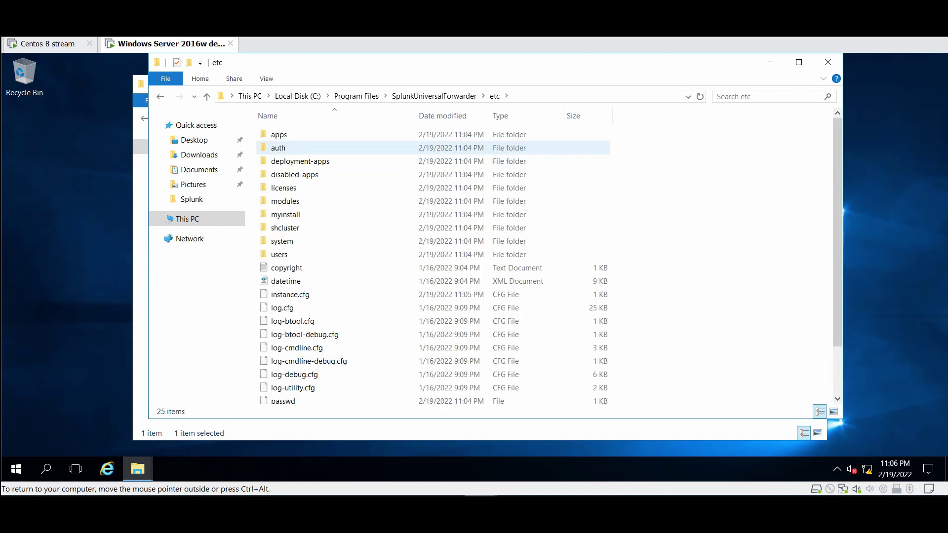
{"action": "double_click", "coordinate": [281, 241]}
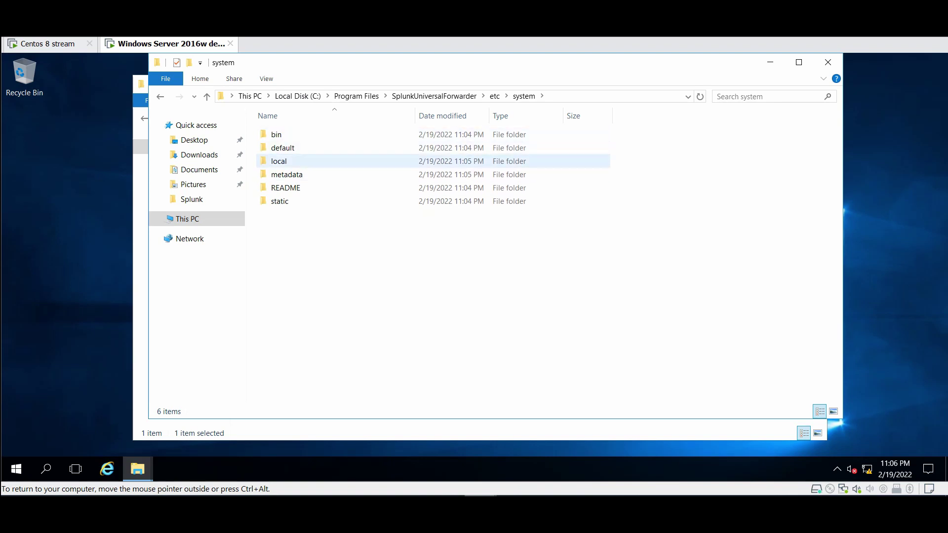
{"action": "double_click", "coordinate": [279, 161]}
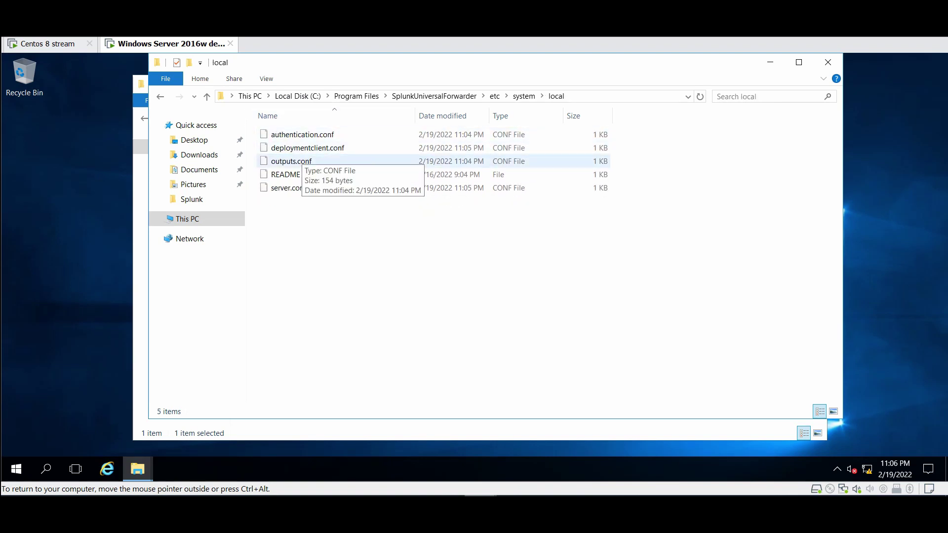
Review outputs.conf in Notepad, then close it
{"action": "left_click", "coordinate": [292, 161]}
{"action": "key", "text": "Return"}
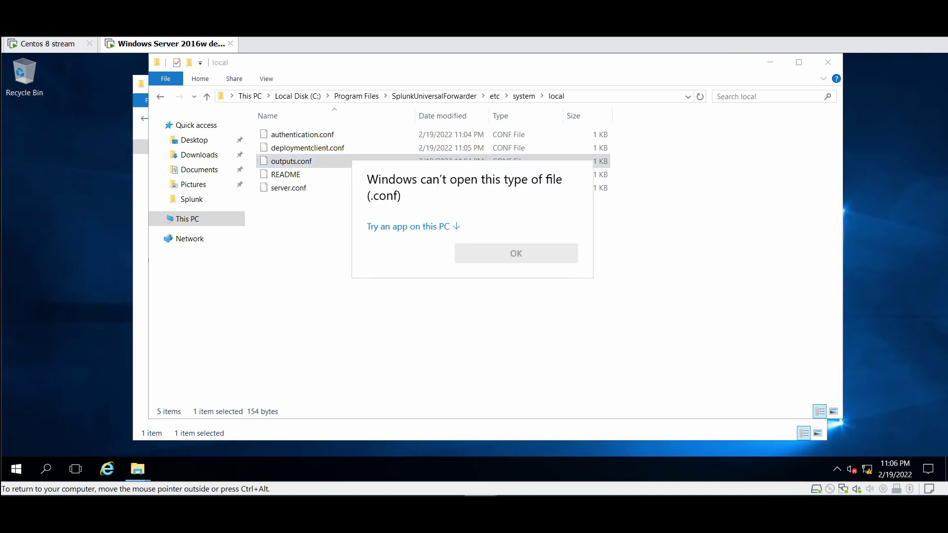
{"action": "left_click", "coordinate": [408, 226]}
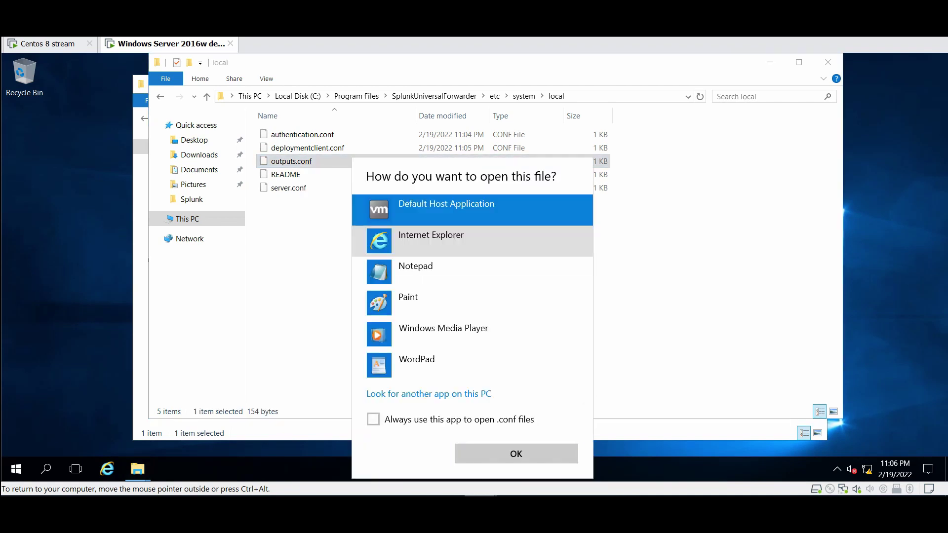
{"action": "left_click", "coordinate": [415, 267]}
{"action": "left_click", "coordinate": [516, 454]}
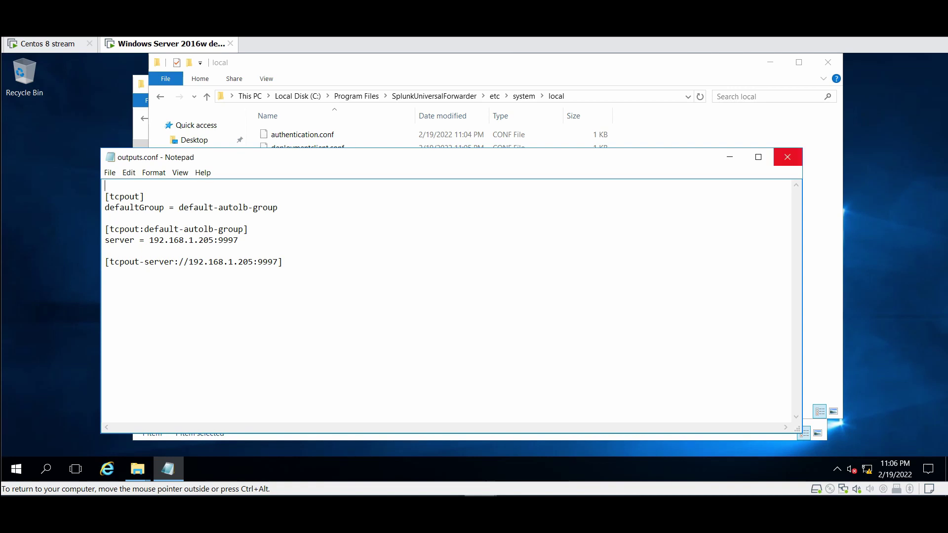
{"action": "left_click", "coordinate": [788, 157]}
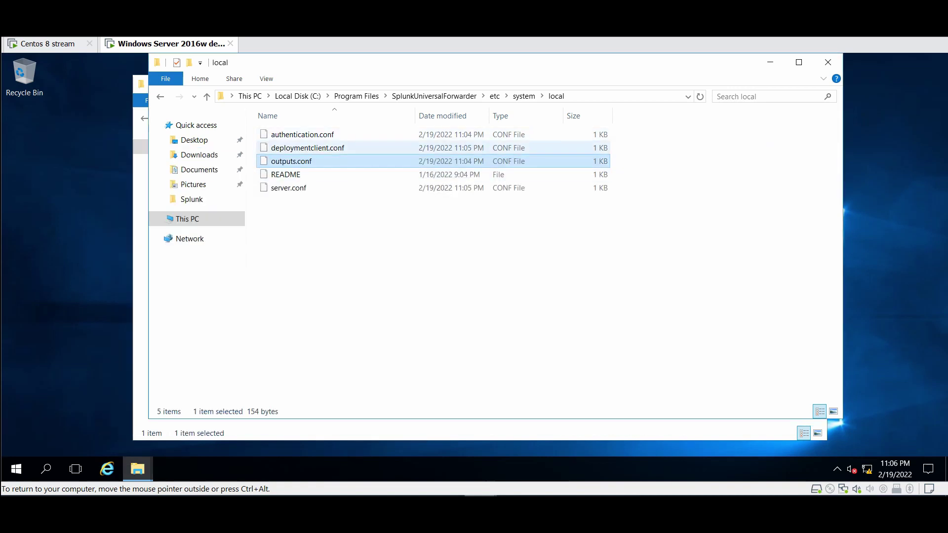
Review deploymentclient.conf in Notepad, then return up to the forwarder's etc folder
{"action": "left_click", "coordinate": [301, 148]}
{"action": "key", "text": "Return"}
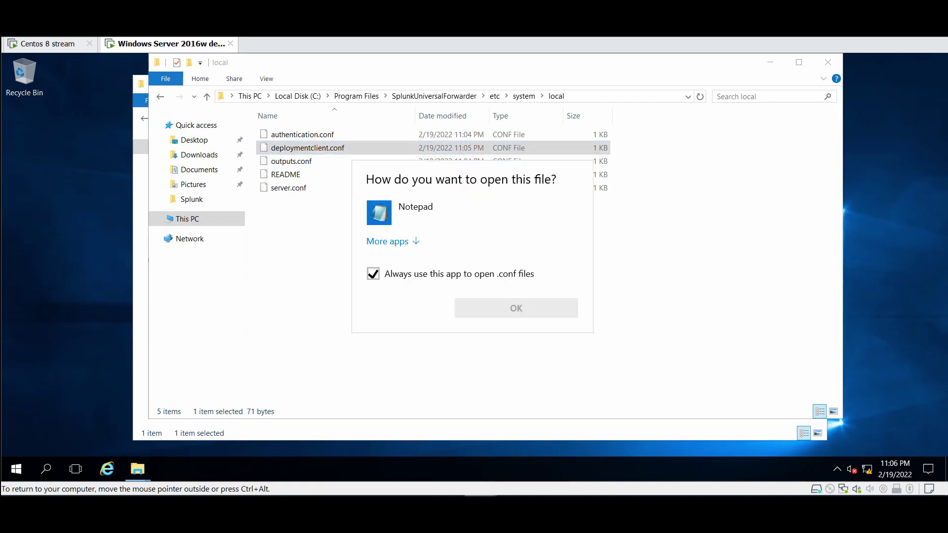
{"action": "left_click", "coordinate": [415, 213]}
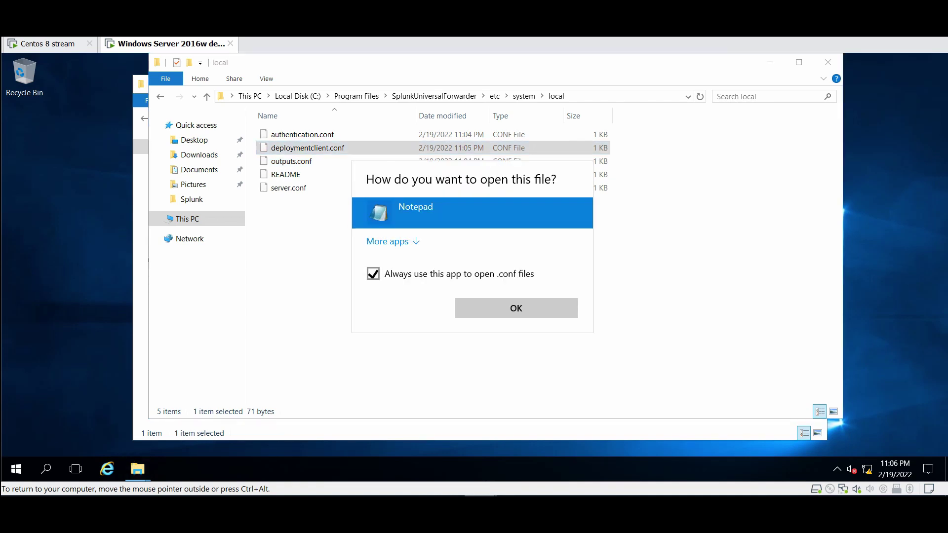
{"action": "left_click", "coordinate": [374, 274]}
{"action": "key", "text": "Return"}
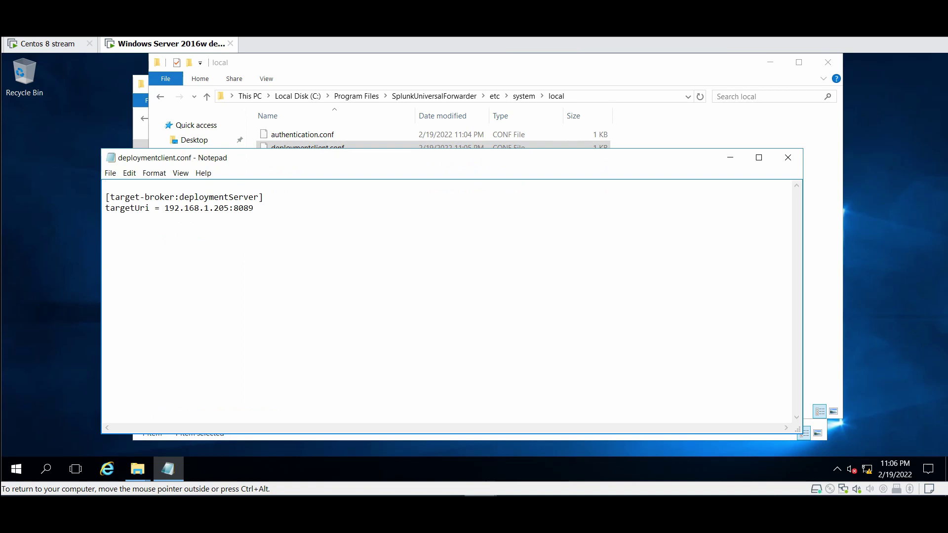
{"action": "left_click", "coordinate": [787, 158]}
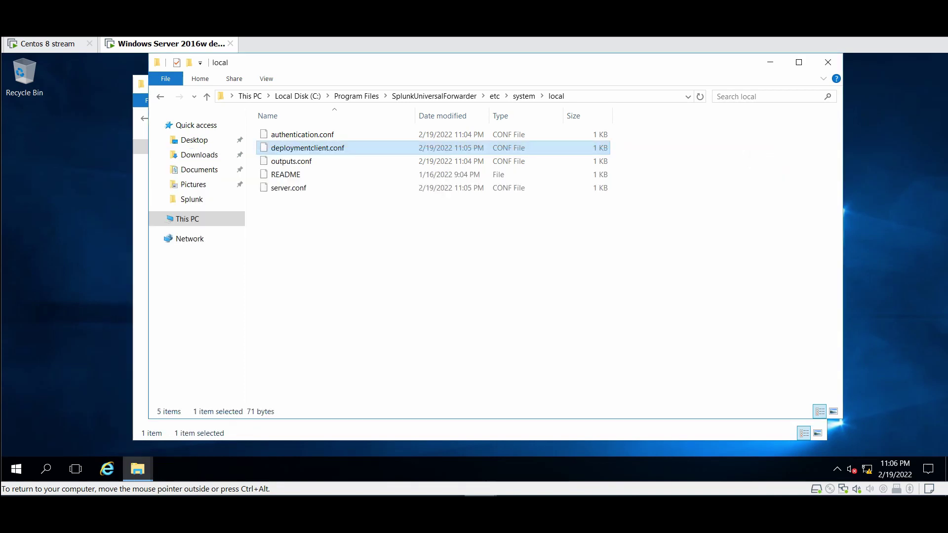
{"action": "left_click", "coordinate": [523, 95]}
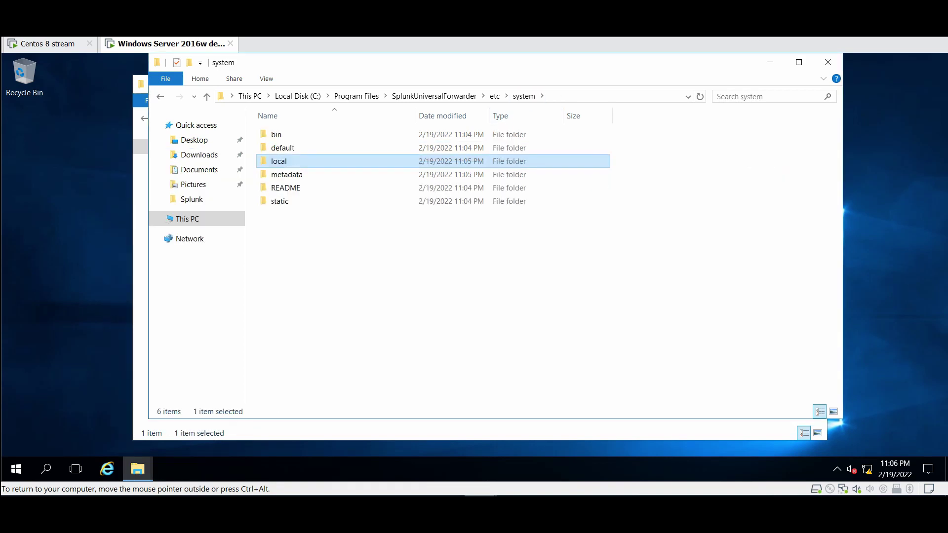
{"action": "left_click", "coordinate": [494, 95]}
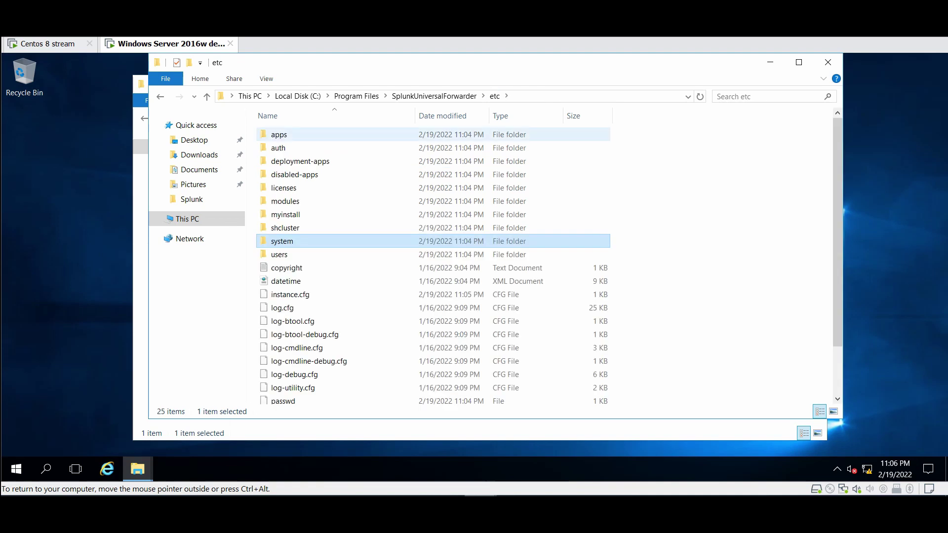
Open etc\apps and copy the Splunk_TA_windows folder from the extracted Splunk_TA_windows-8.4.0 add-on
{"action": "double_click", "coordinate": [279, 134]}
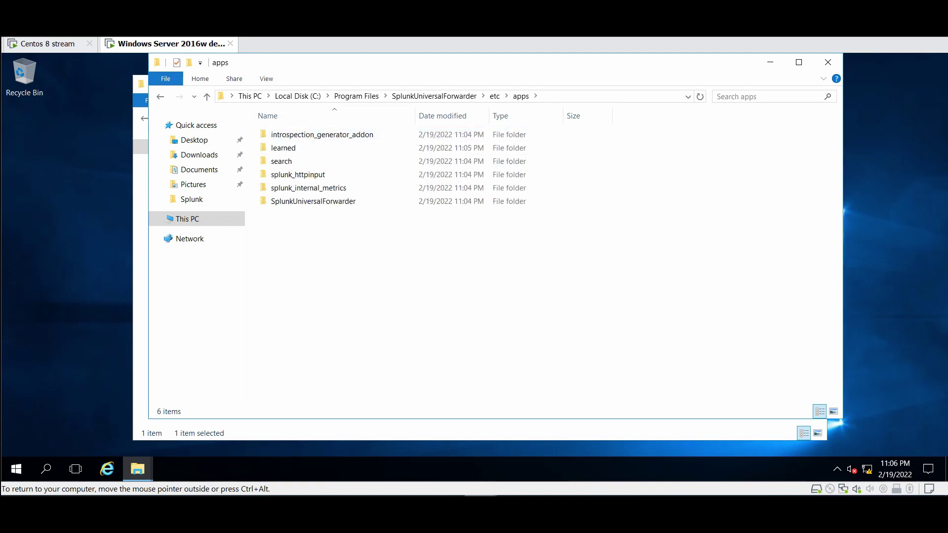
{"action": "left_click_drag", "start_coordinate": [395, 63], "coordinate": [513, 72]}
{"action": "left_click", "coordinate": [247, 197]}
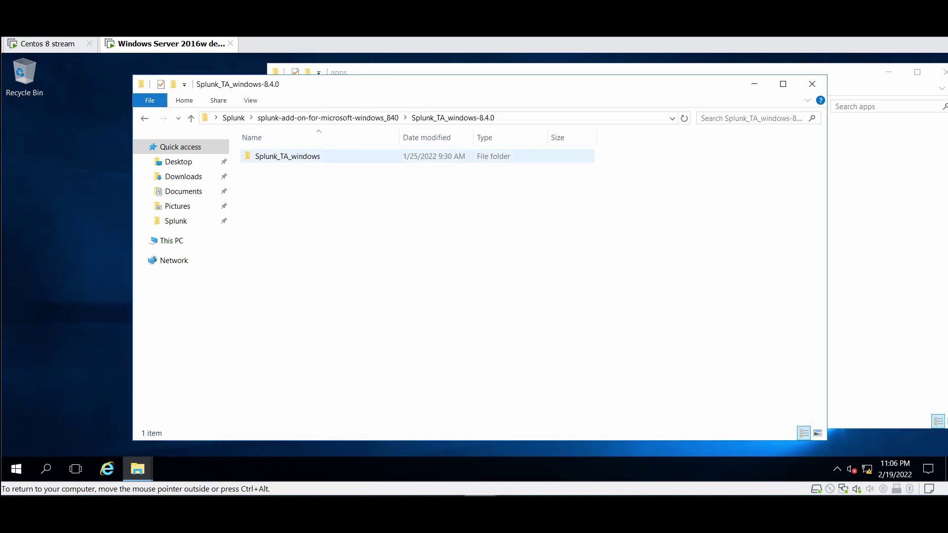
{"action": "right_click", "coordinate": [279, 157]}
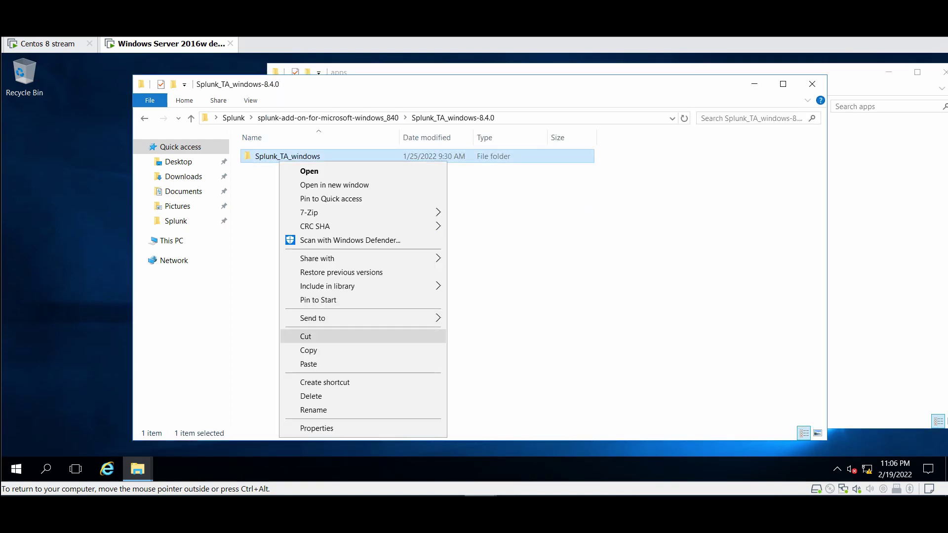
{"action": "left_click", "coordinate": [308, 350]}
{"action": "key", "text": "alt+Up"}
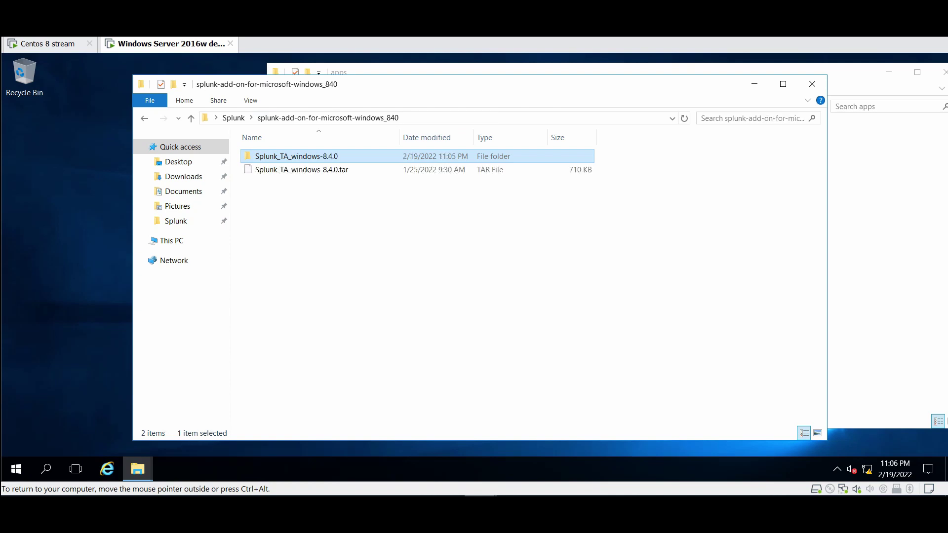
{"action": "key", "text": "alt+Up"}
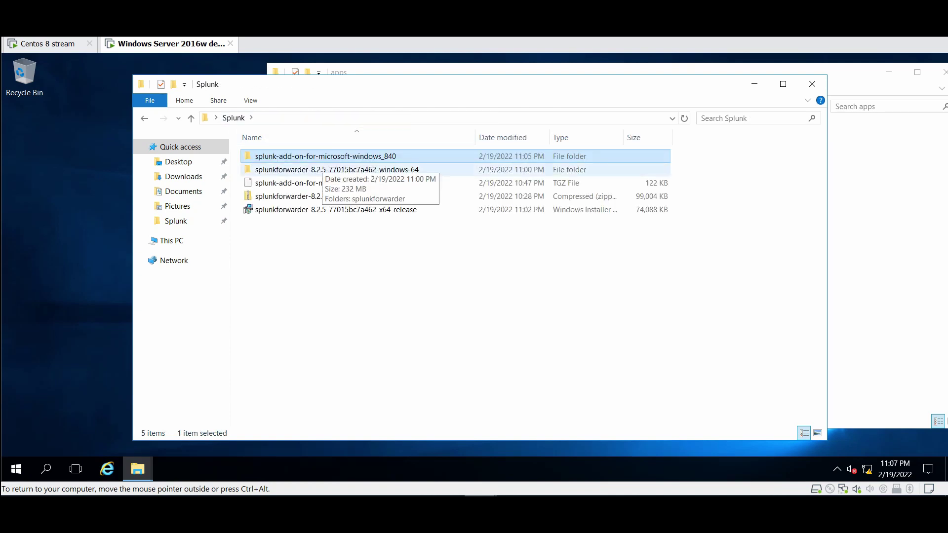
{"action": "key", "text": "Return"}
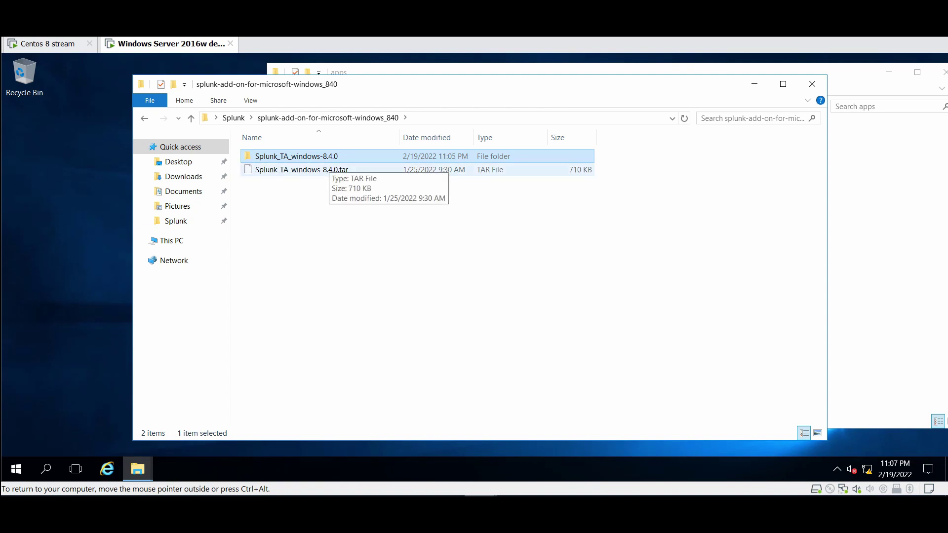
{"action": "left_click", "coordinate": [326, 170]}
{"action": "key", "text": "Up"}
{"action": "key", "text": "Return"}
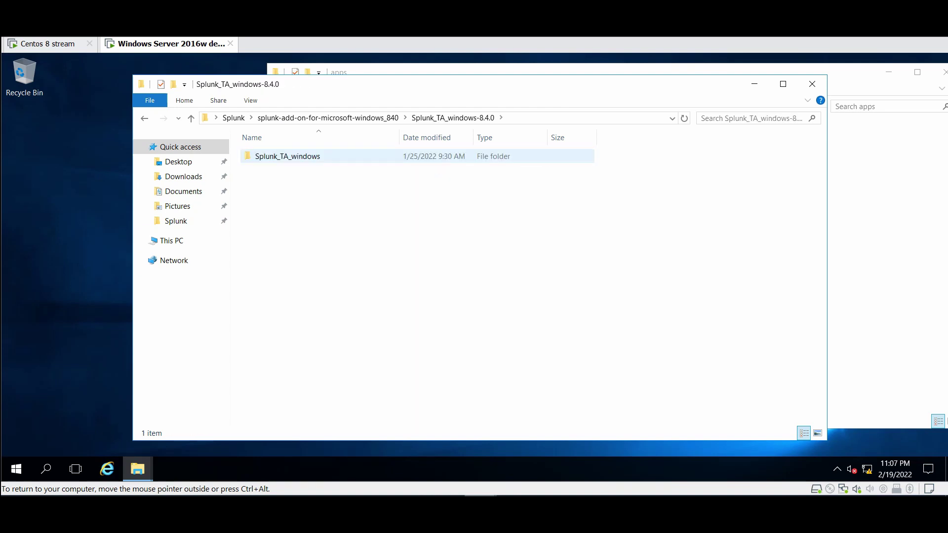
{"action": "key", "text": "shift+F10"}
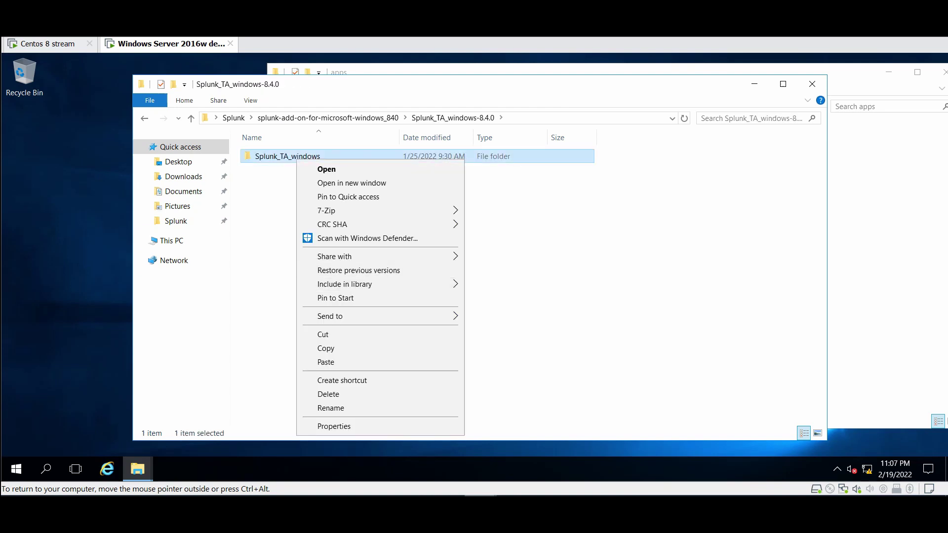
{"action": "key", "text": "c"}
Paste Splunk_TA_windows into the forwarder's etc\apps folder
{"action": "key", "text": "alt+Tab"}
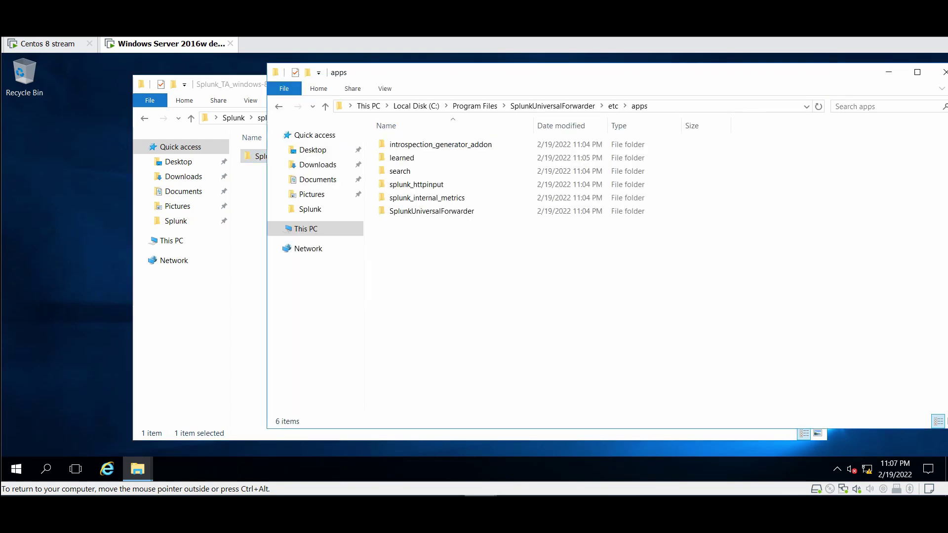
{"action": "key", "text": "shift+F10"}
{"action": "key", "text": "Down"}
{"action": "key", "text": "Down"}
{"action": "key", "text": "Down"}
{"action": "key", "text": "Down"}
{"action": "key", "text": "Down"}
{"action": "key", "text": "Down"}
{"action": "key", "text": "Return"}
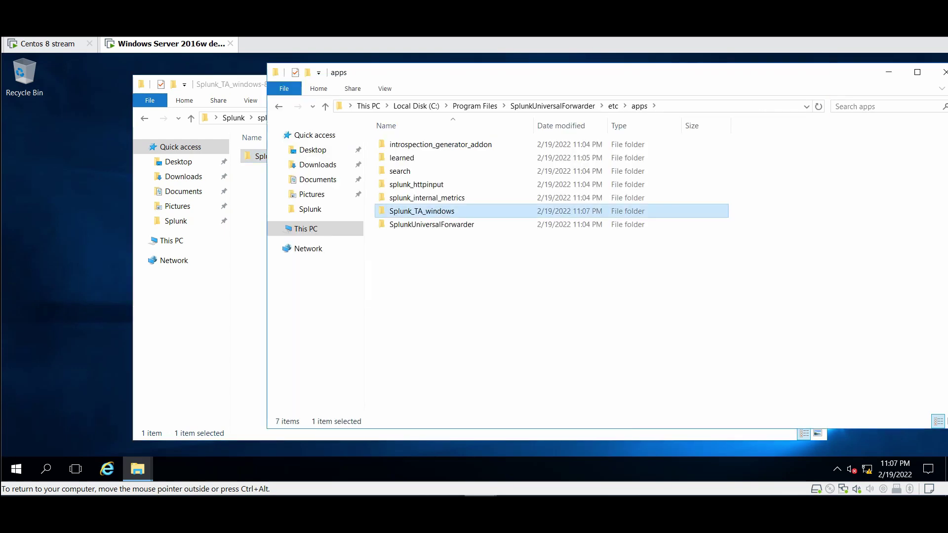
Copy default\inputs.conf from the pasted add-on and return to the Splunk_TA_windows folder
{"action": "key", "text": "Up"}
{"action": "key", "text": "Return"}
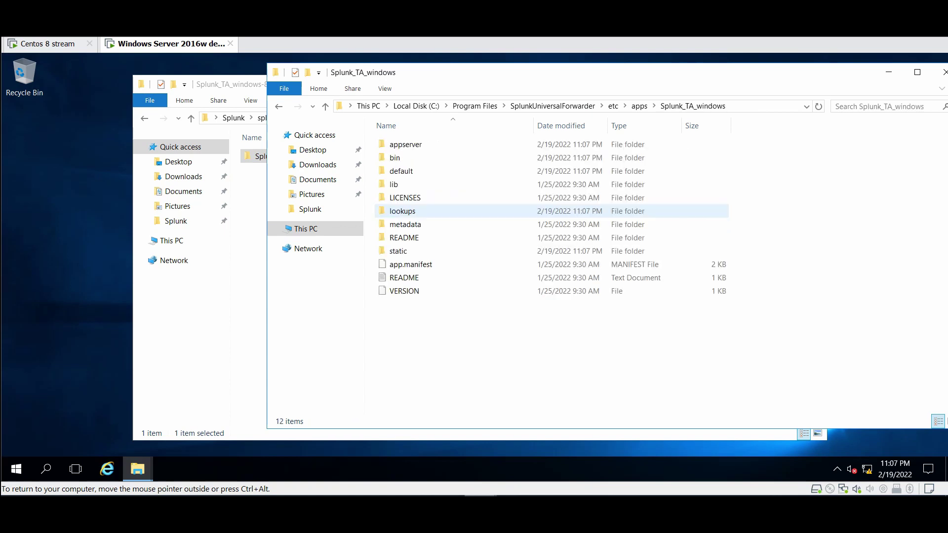
{"action": "key", "text": "Down"}
{"action": "key", "text": "Down"}
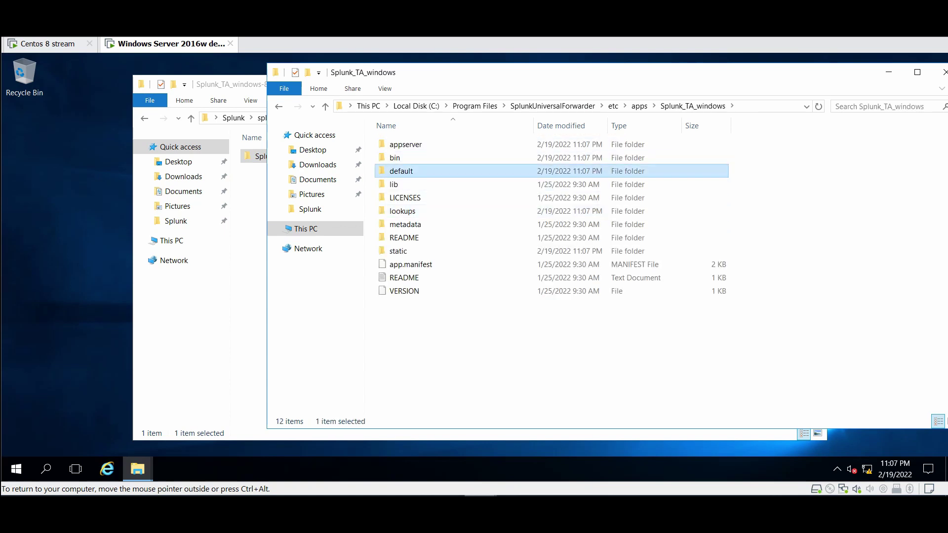
{"action": "key", "text": "Return"}
{"action": "key", "text": "Down"}
{"action": "key", "text": "Down"}
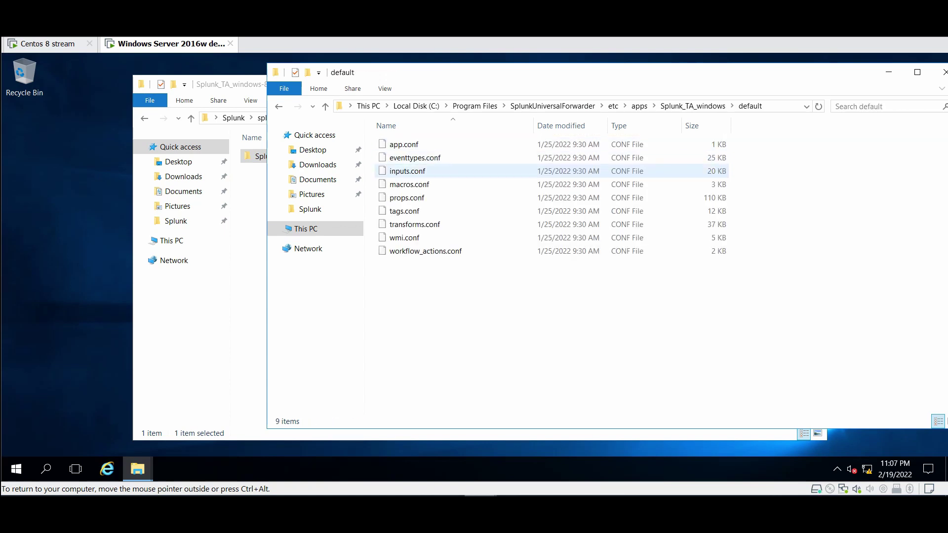
{"action": "key", "text": "shift+F10"}
{"action": "key", "text": "Down"}
{"action": "key", "text": "Down"}
{"action": "key", "text": "Down"}
{"action": "key", "text": "Down"}
{"action": "key", "text": "Down"}
{"action": "key", "text": "Down"}
{"action": "key", "text": "Down"}
{"action": "key", "text": "Down"}
{"action": "key", "text": "Return"}
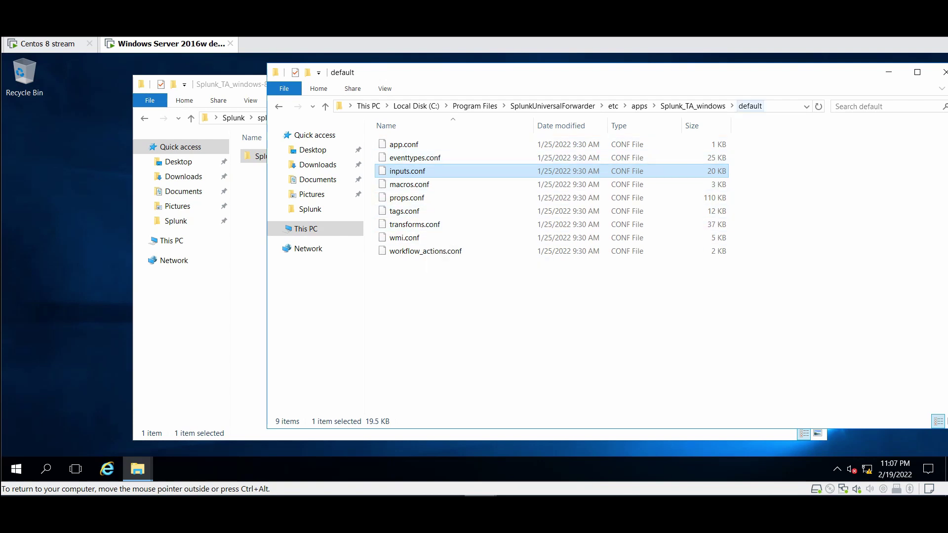
{"action": "left_click", "coordinate": [692, 106]}
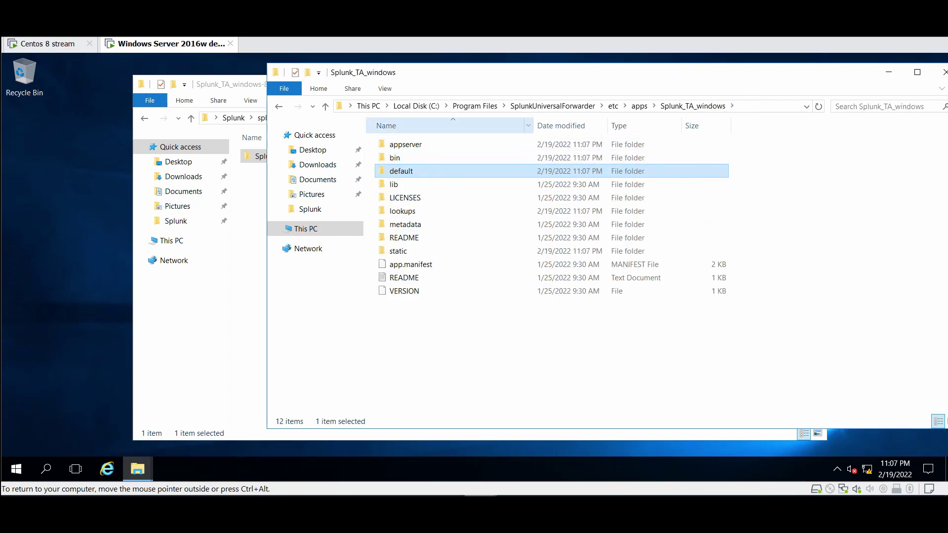
Create an empty folder named 'local' inside Splunk_TA_windows, then reopen the add-on folder from apps
{"action": "right_click", "coordinate": [467, 171]}
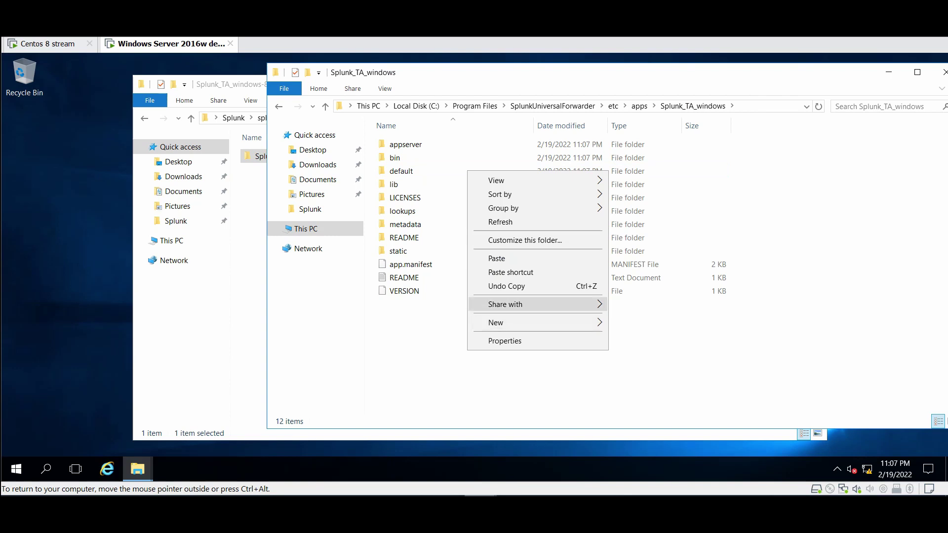
{"action": "mouse_move", "coordinate": [543, 322]}
{"action": "left_click", "coordinate": [637, 324]}
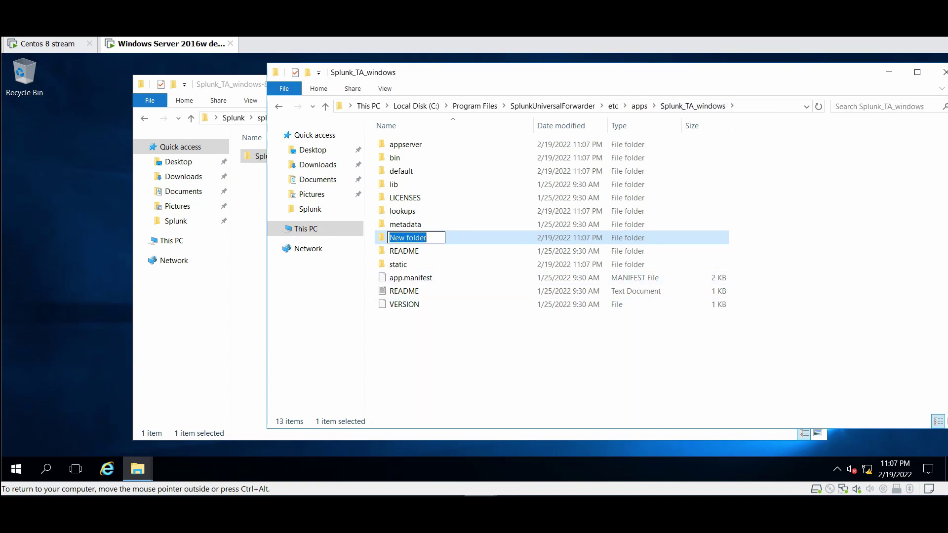
{"action": "type", "text": "local"}
{"action": "key", "text": "Return"}
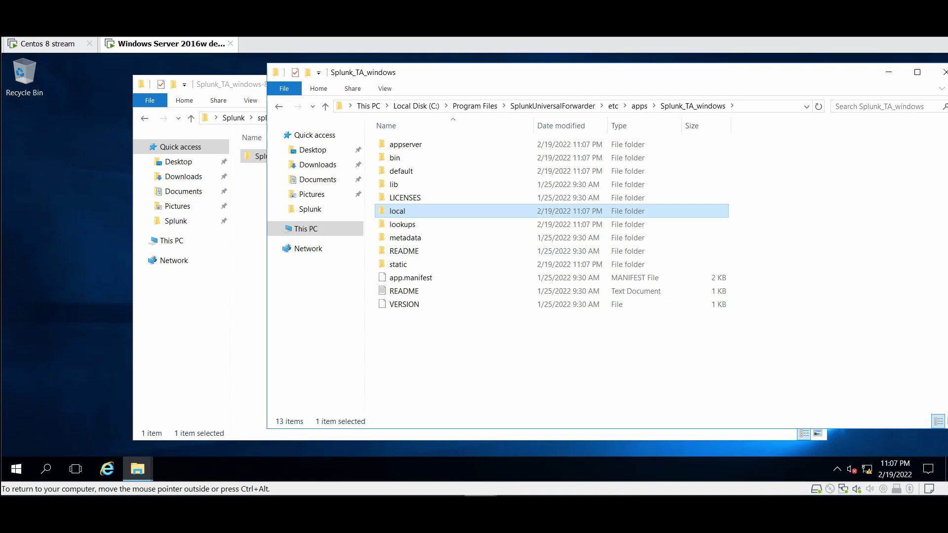
{"action": "key", "text": "Return"}
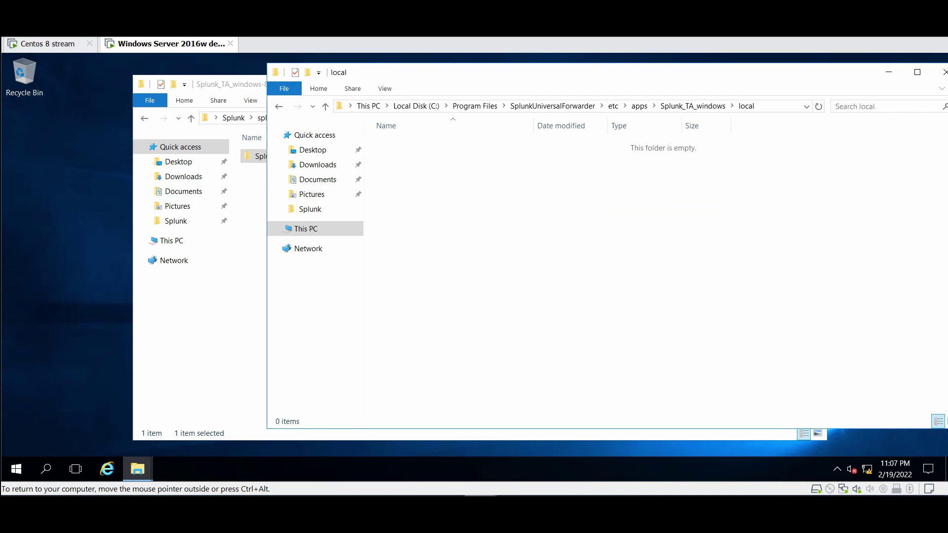
{"action": "left_click", "coordinate": [639, 105]}
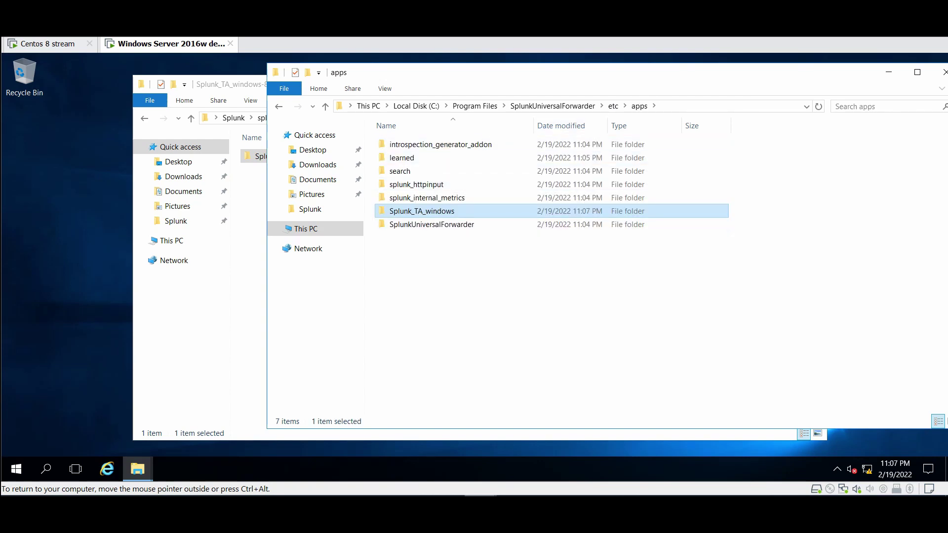
{"action": "key", "text": "Return"}
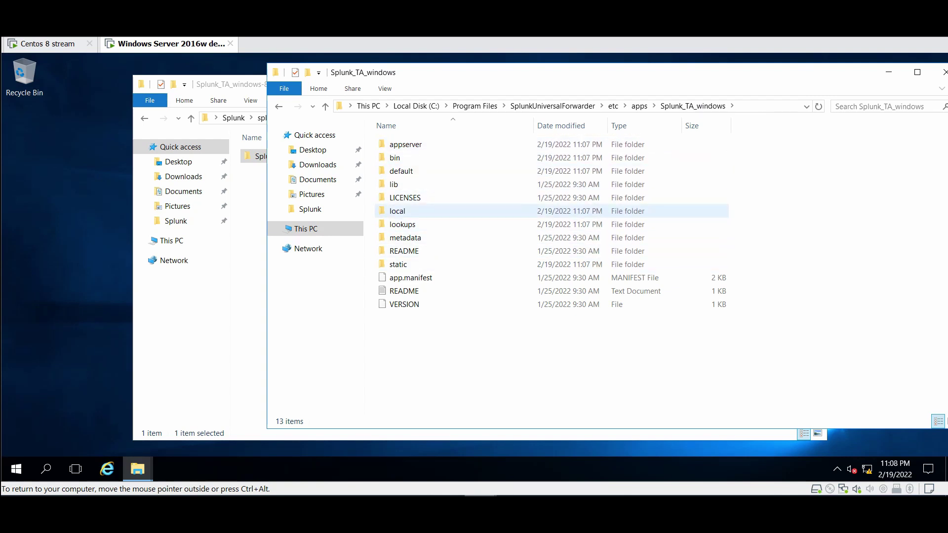
Paste the copied inputs.conf into the local folder
{"action": "double_click", "coordinate": [397, 211]}
{"action": "right_click", "coordinate": [416, 192]}
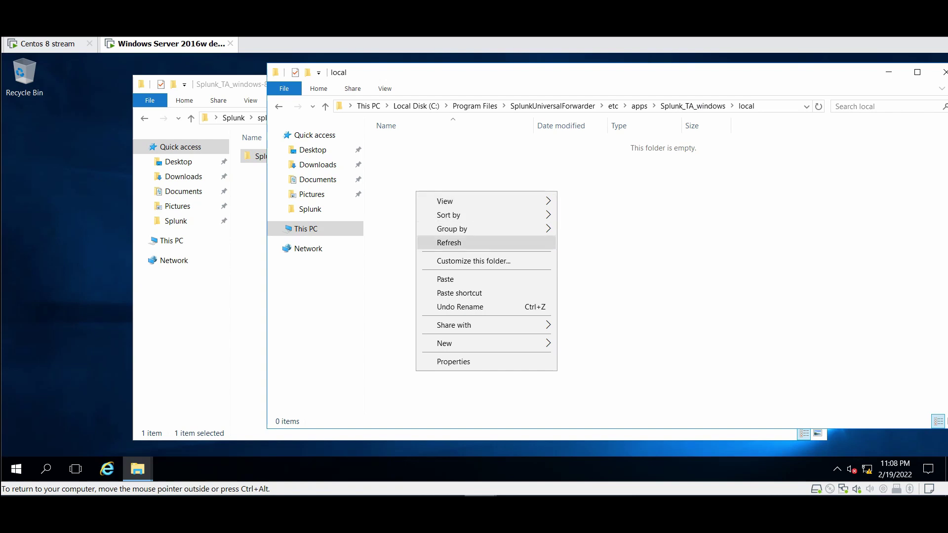
{"action": "left_click", "coordinate": [435, 278]}
{"action": "left_click", "coordinate": [494, 247]}
Try opening inputs.conf in Notepad, then close the unreadable view
{"action": "right_click", "coordinate": [404, 145]}
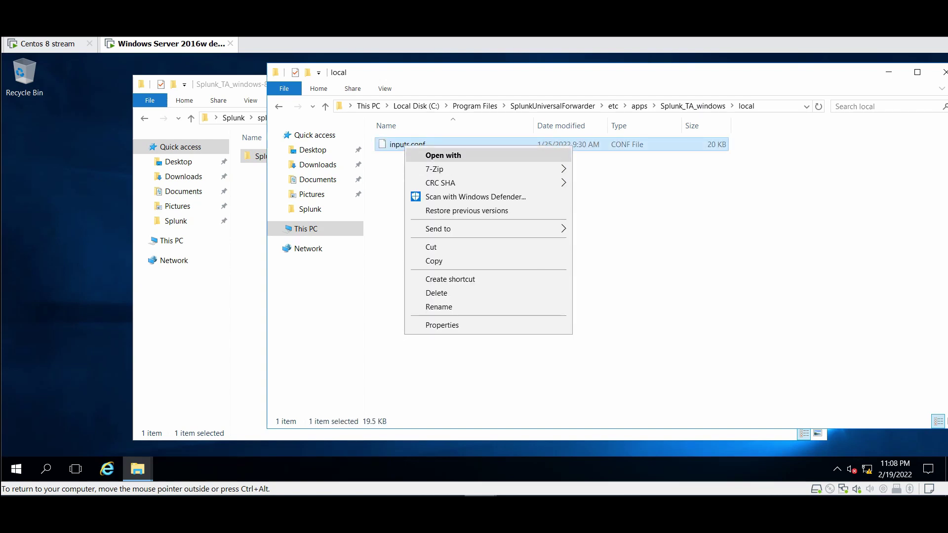
{"action": "left_click", "coordinate": [443, 155]}
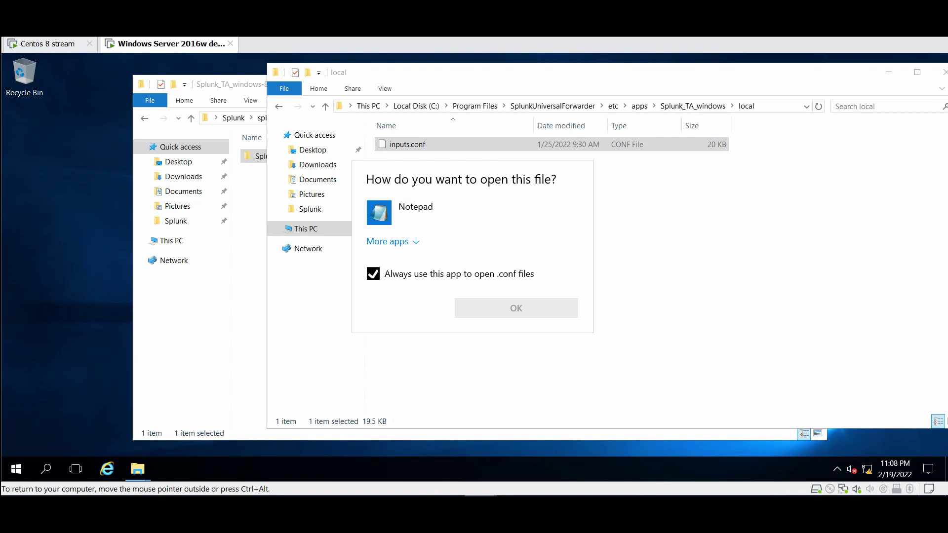
{"action": "left_click", "coordinate": [373, 273]}
{"action": "left_click", "coordinate": [379, 212]}
{"action": "left_click", "coordinate": [516, 308]}
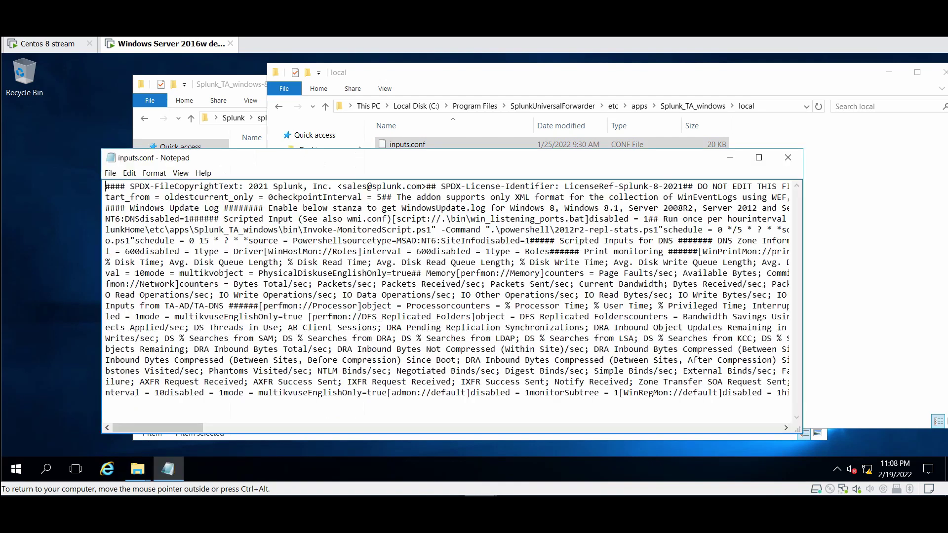
{"action": "left_click", "coordinate": [788, 158]}
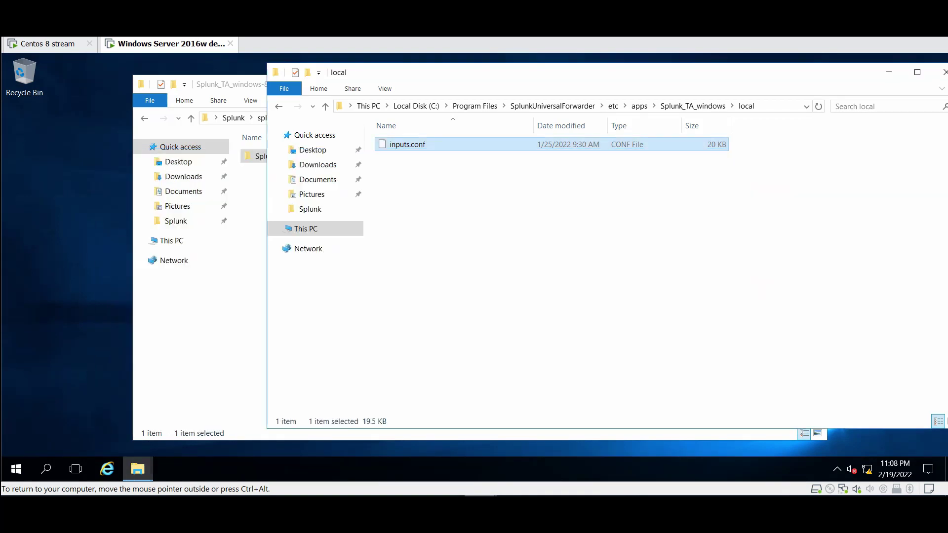
Open inputs.conf in WordPad instead, without making it the .conf default
{"action": "right_click", "coordinate": [425, 144]}
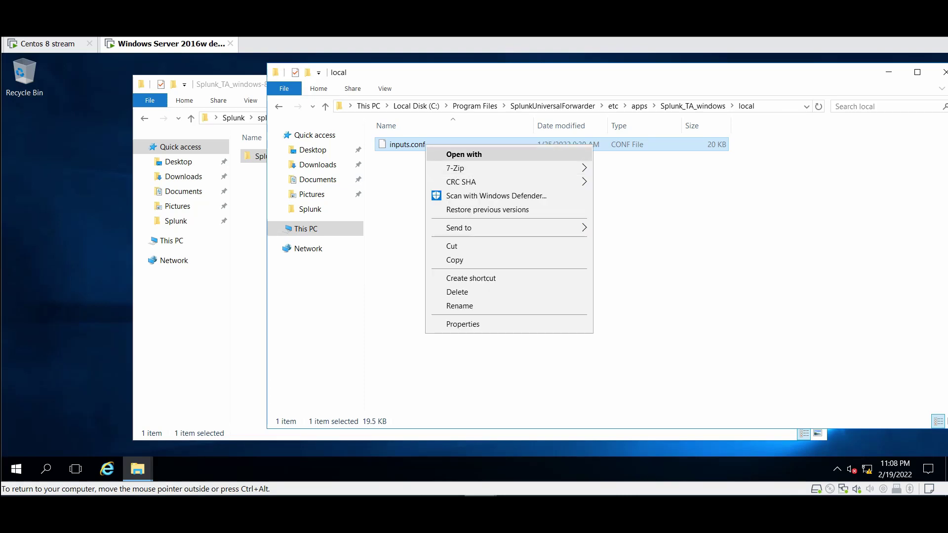
{"action": "left_click", "coordinate": [463, 154]}
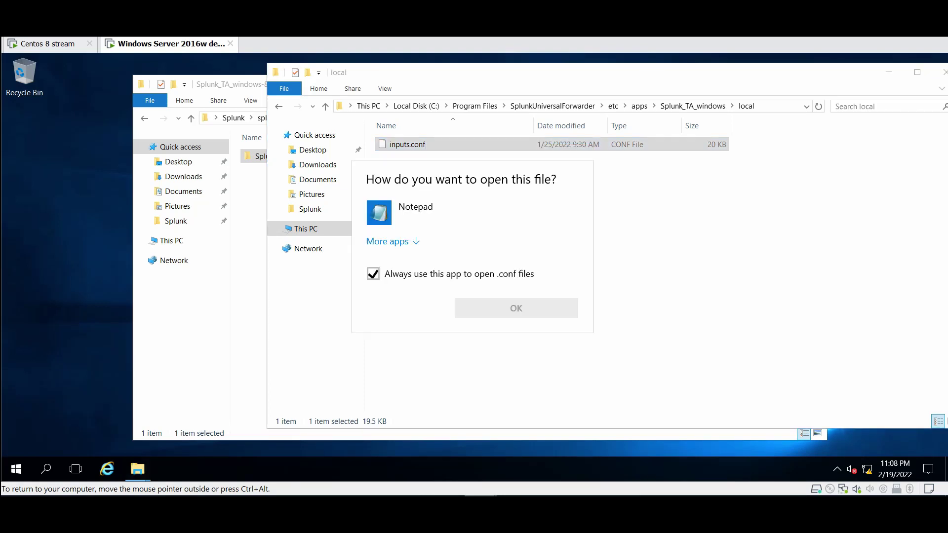
{"action": "left_click", "coordinate": [373, 273]}
{"action": "left_click", "coordinate": [390, 241]}
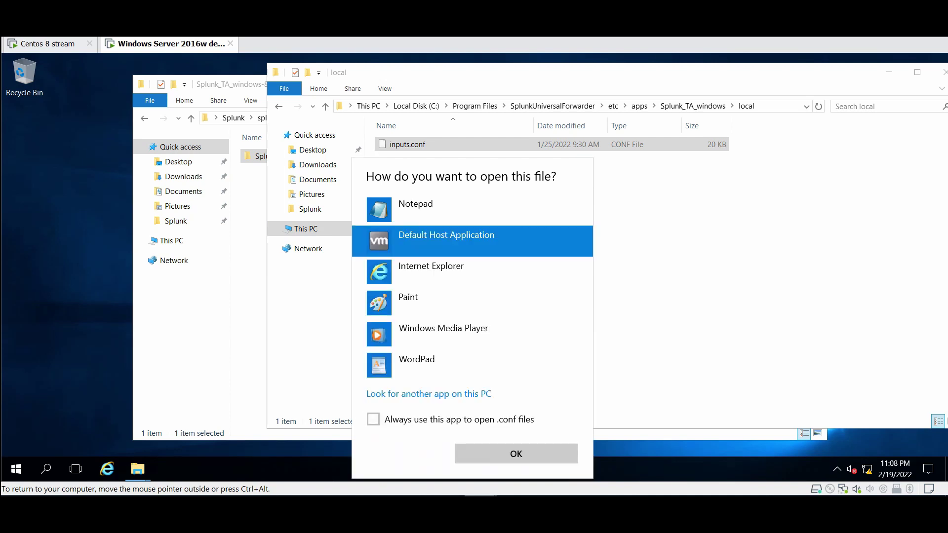
{"action": "left_click", "coordinate": [417, 365]}
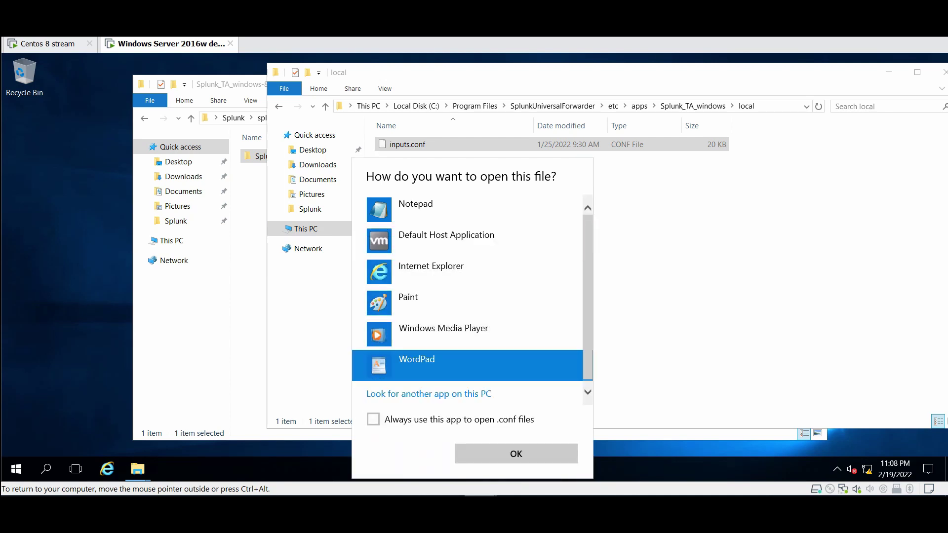
{"action": "left_click", "coordinate": [516, 453]}
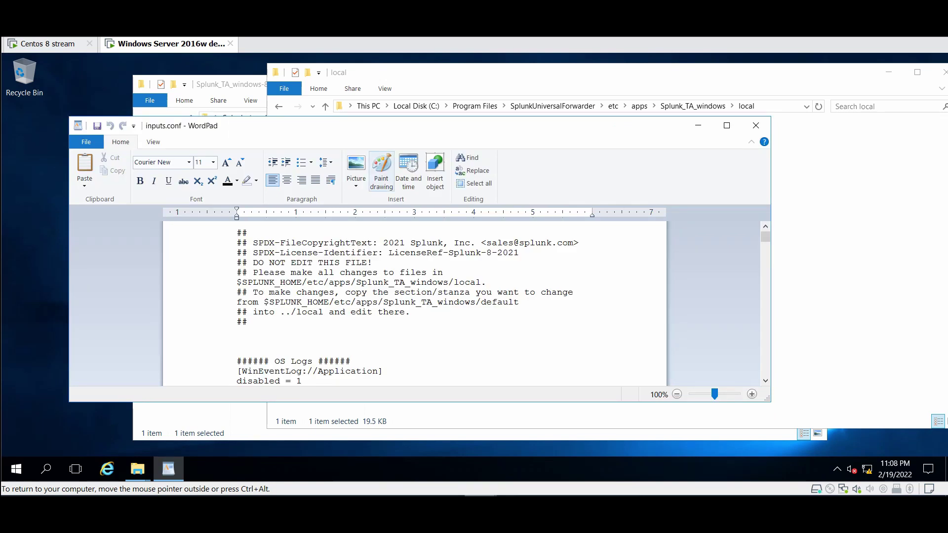
Maximize WordPad and scroll inputs.conf to the Application, Security and System event log stanzas
{"action": "key", "text": "super+Up"}
{"action": "scroll", "coordinate": [469, 296], "scroll_direction": "down", "scroll_amount": 2}
{"action": "scroll", "coordinate": [469, 296], "scroll_direction": "down", "scroll_amount": 20}
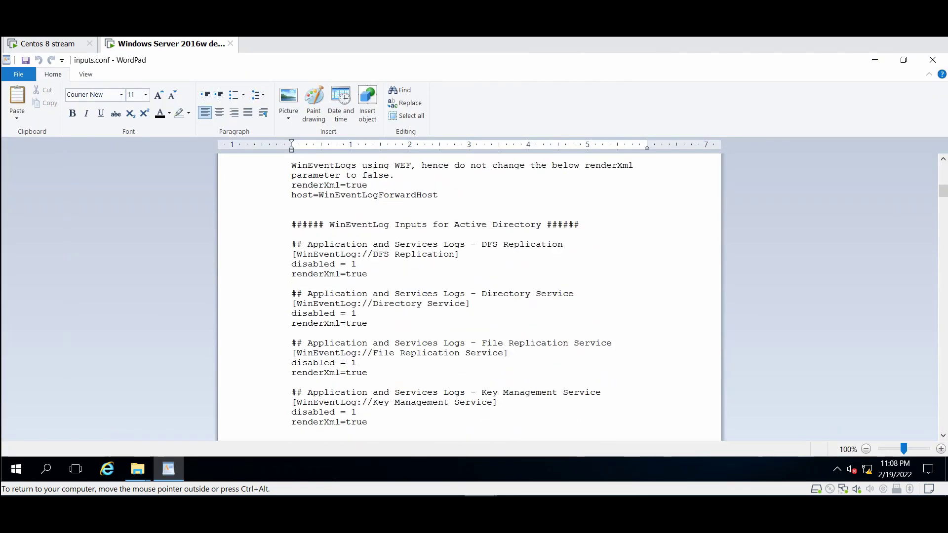
{"action": "scroll", "coordinate": [469, 296], "scroll_direction": "down", "scroll_amount": 9}
{"action": "scroll", "coordinate": [469, 296], "scroll_direction": "up", "scroll_amount": 18}
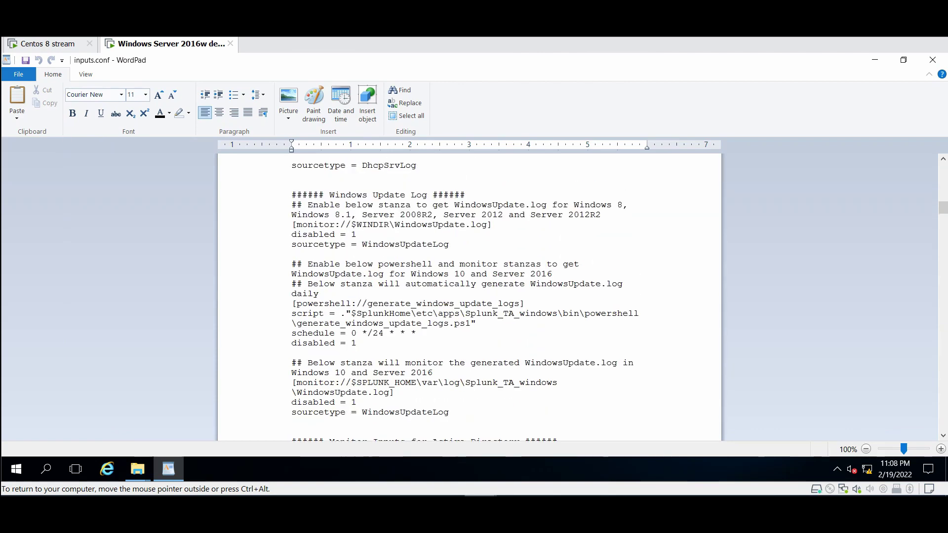
{"action": "scroll", "coordinate": [469, 296], "scroll_direction": "up", "scroll_amount": 20}
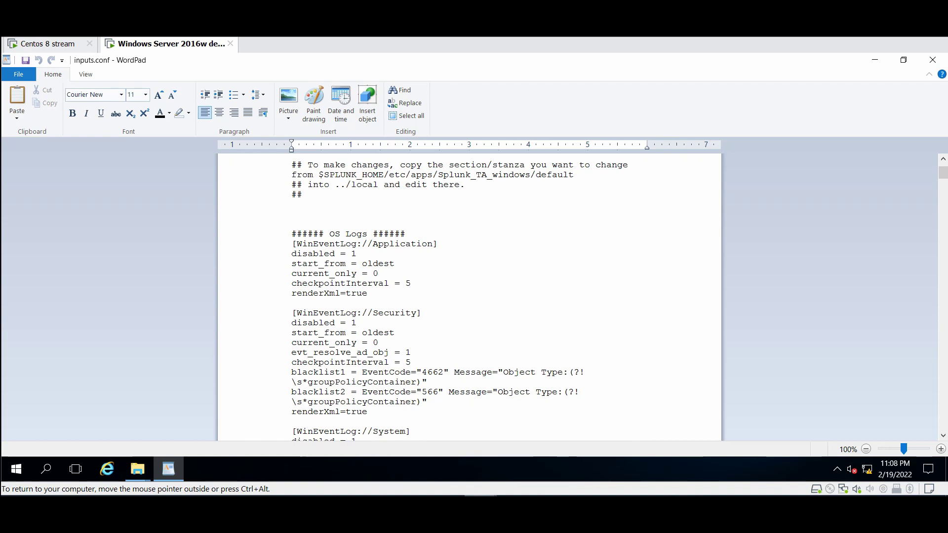
{"action": "scroll", "coordinate": [469, 296], "scroll_direction": "down", "scroll_amount": 2}
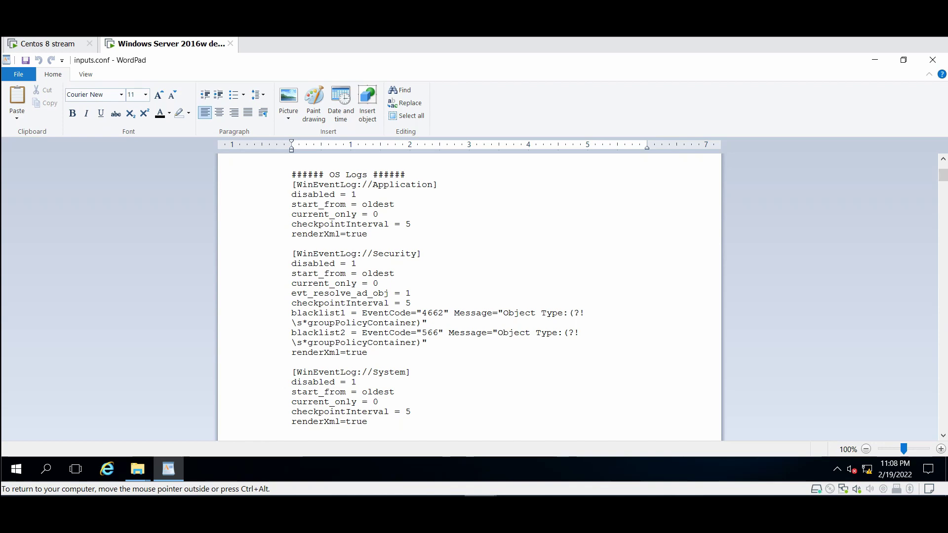
{"action": "left_click", "coordinate": [16, 469]}
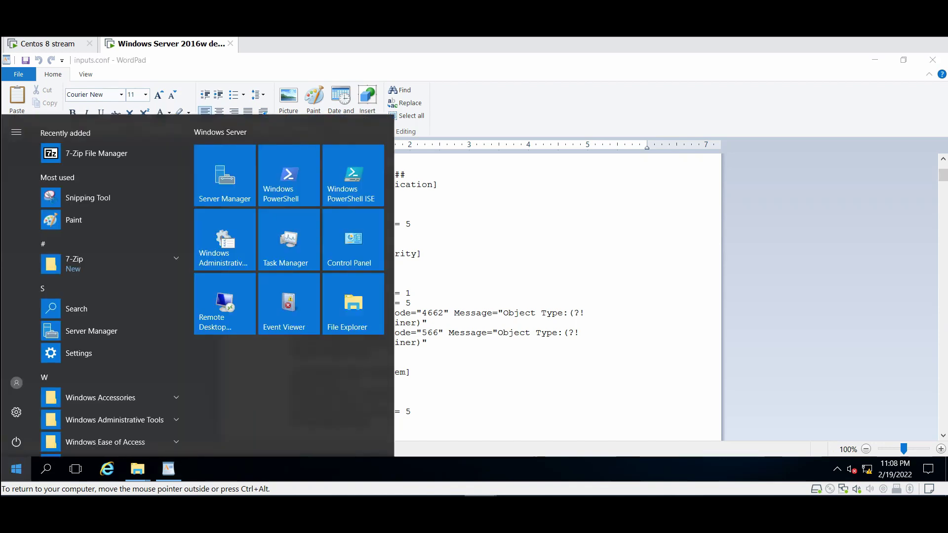
{"action": "type", "text": "ev"}
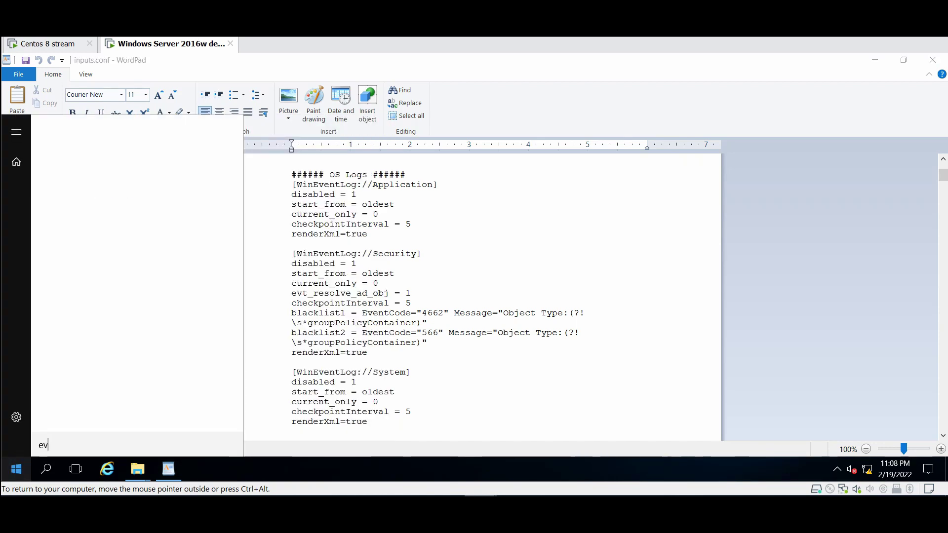
{"action": "type", "text": "t_re"}
{"action": "key", "text": "Return"}
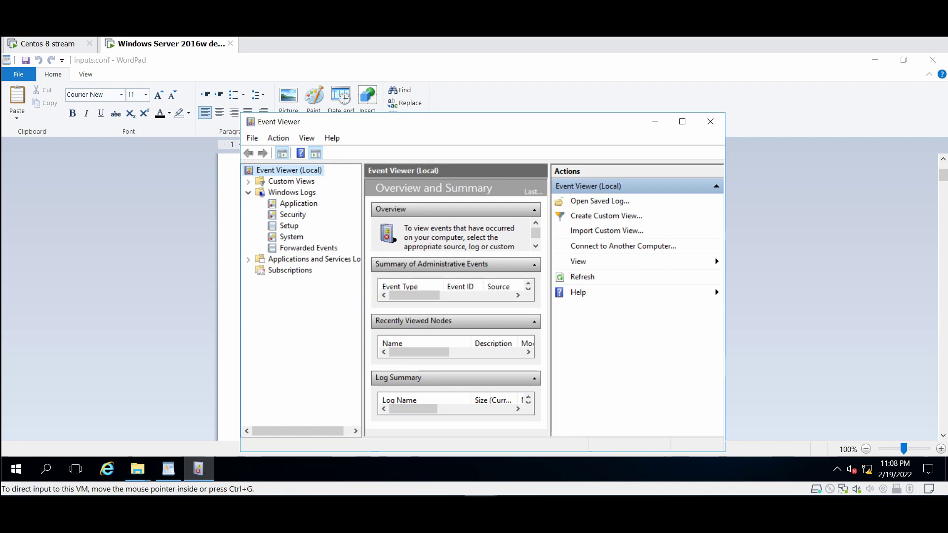
{"action": "left_click", "coordinate": [710, 122]}
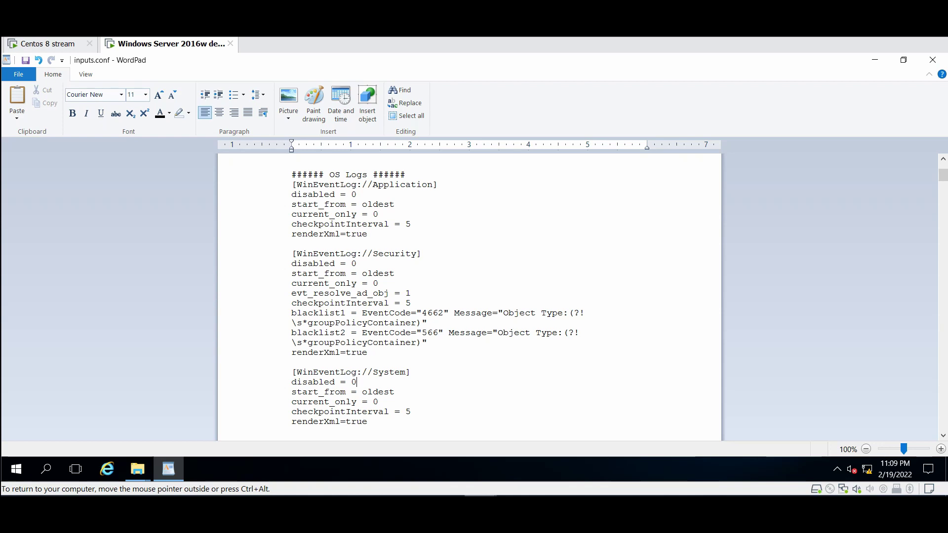
Close WordPad and save the edited inputs.conf
{"action": "left_click", "coordinate": [932, 59]}
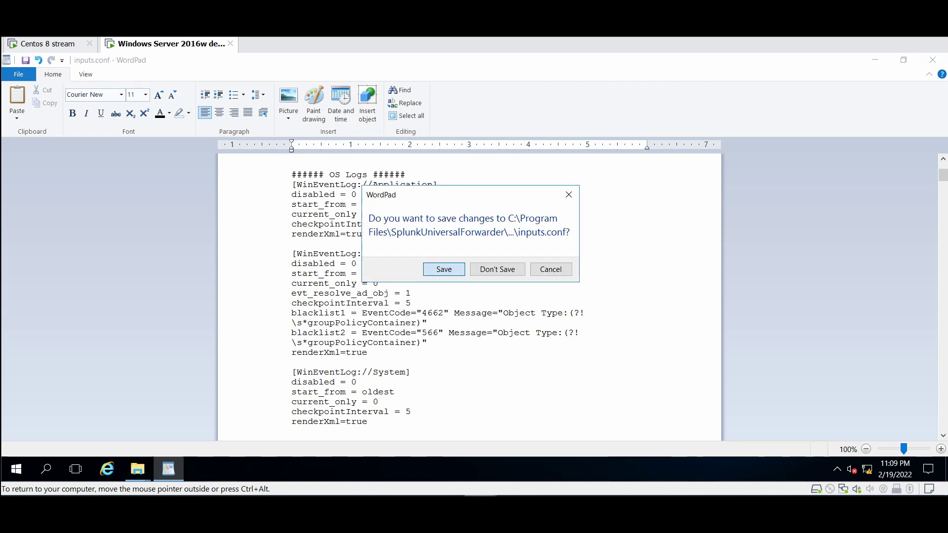
{"action": "left_click", "coordinate": [444, 269]}
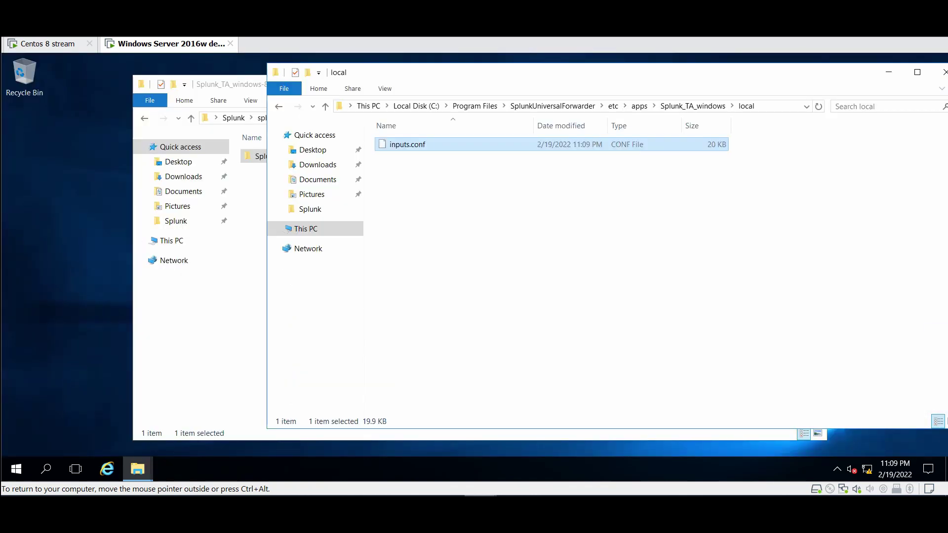
Launch Services via Start search ('serv') and restart the SplunkForwarder Service
{"action": "key", "text": "super"}
{"action": "type", "text": "serv"}
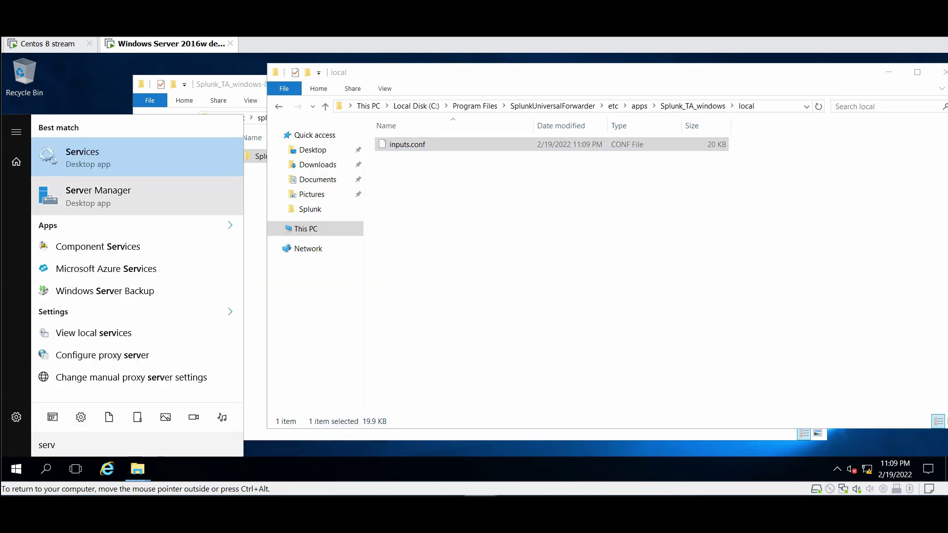
{"action": "key", "text": "Return"}
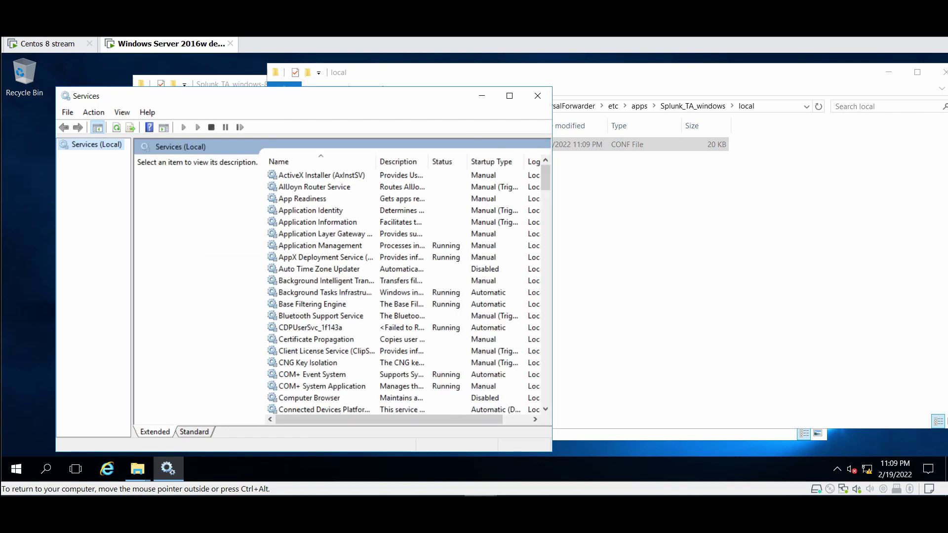
{"action": "left_click", "coordinate": [318, 269]}
{"action": "type", "text": "sp"}
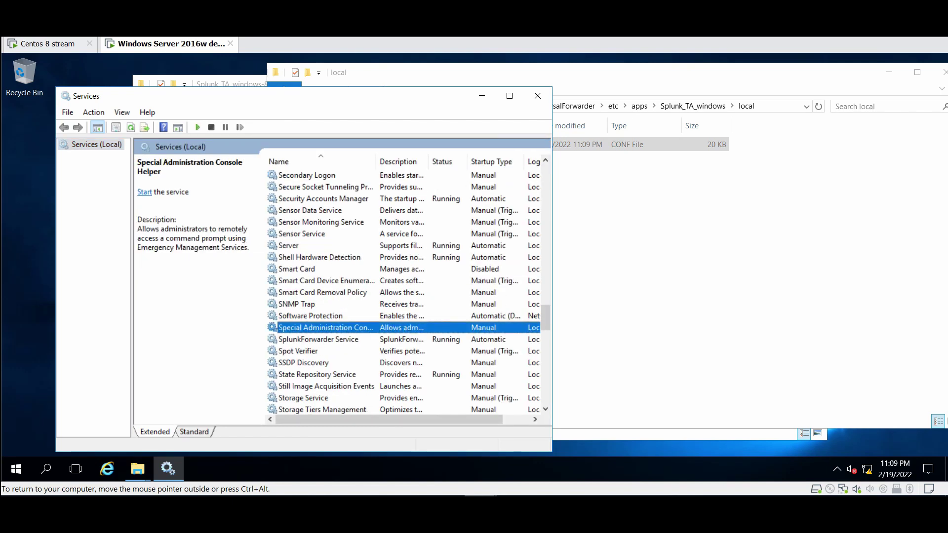
{"action": "key", "text": "Down"}
{"action": "key", "text": "shift+F10"}
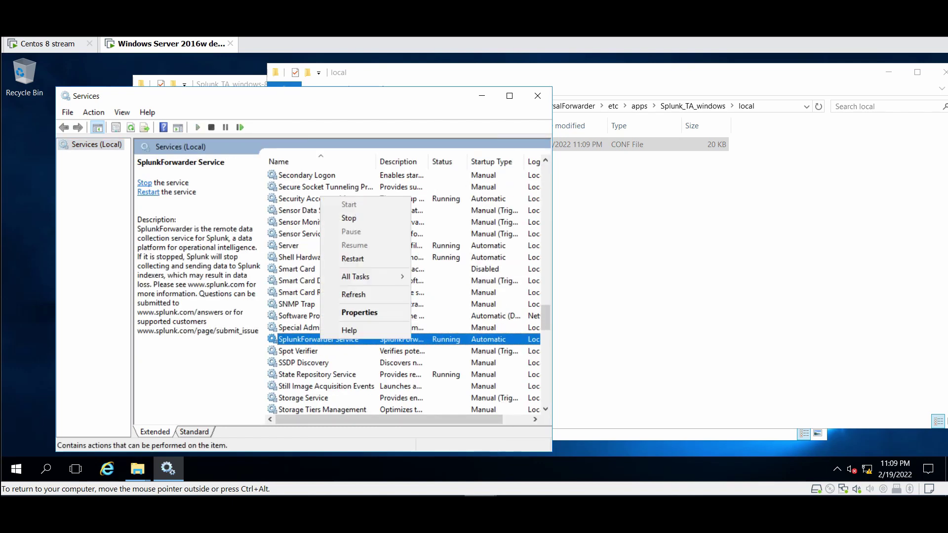
{"action": "key", "text": "Down"}
{"action": "key", "text": "Down"}
{"action": "key", "text": "Down"}
{"action": "key", "text": "Down"}
{"action": "key", "text": "Down"}
{"action": "key", "text": "Return"}
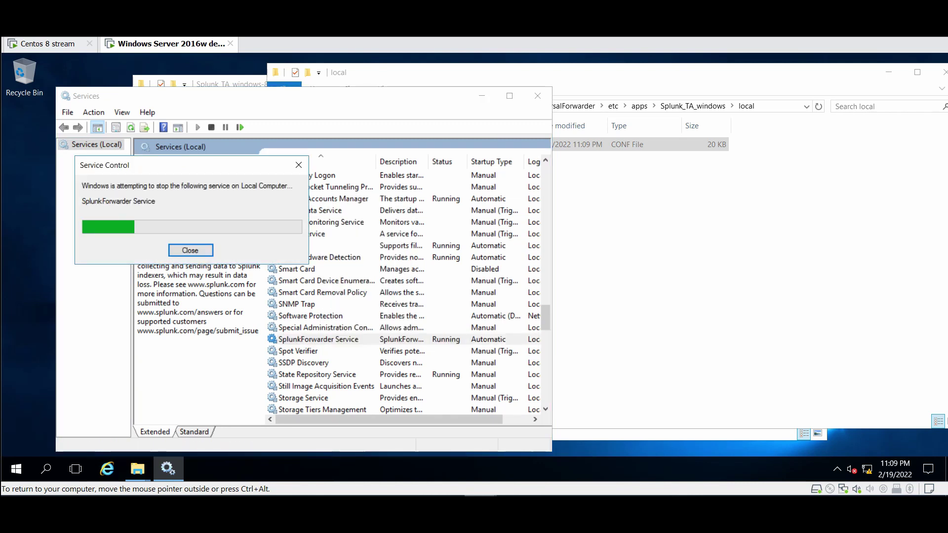
{"action": "key", "text": "alt+Tab"}
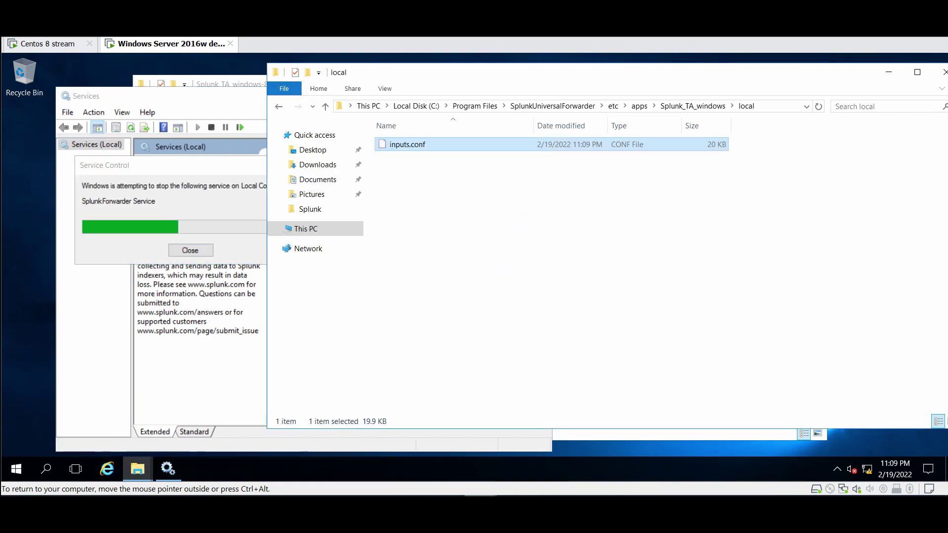
Reopen the local inputs.conf in WordPad
{"action": "key", "text": "shift+F10"}
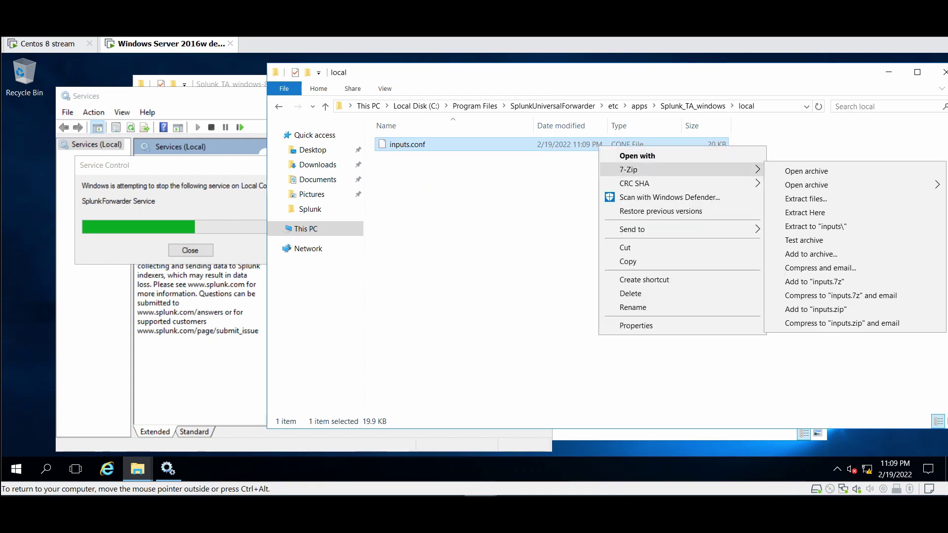
{"action": "key", "text": "Escape"}
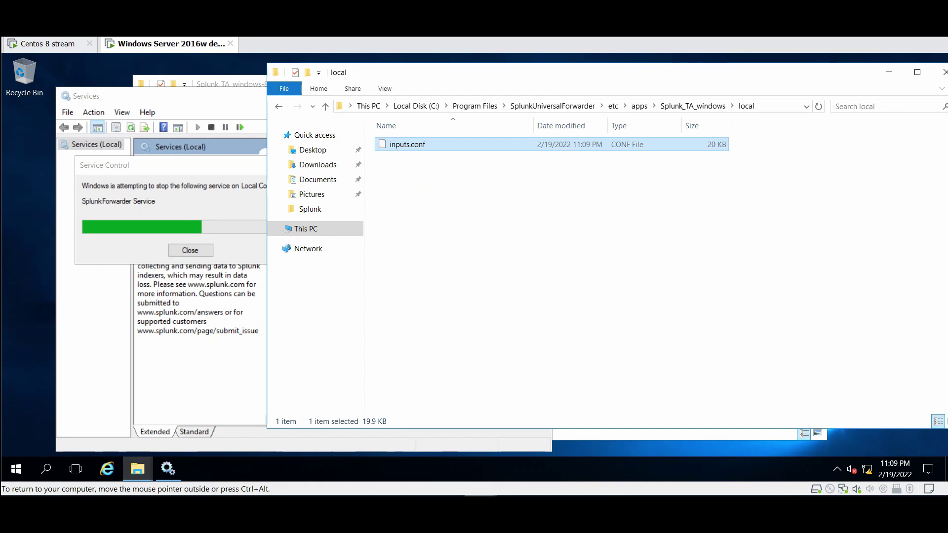
{"action": "key", "text": "alt+Tab"}
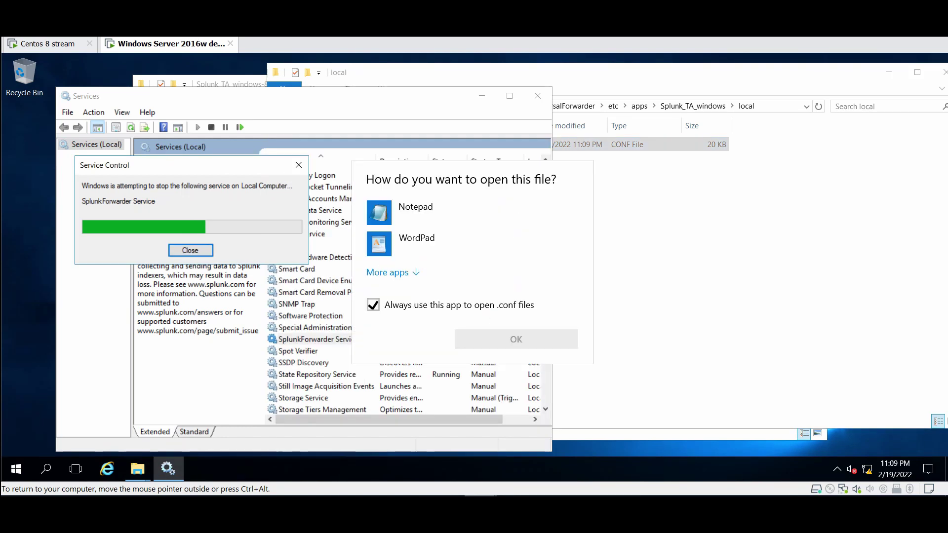
{"action": "left_click", "coordinate": [400, 244]}
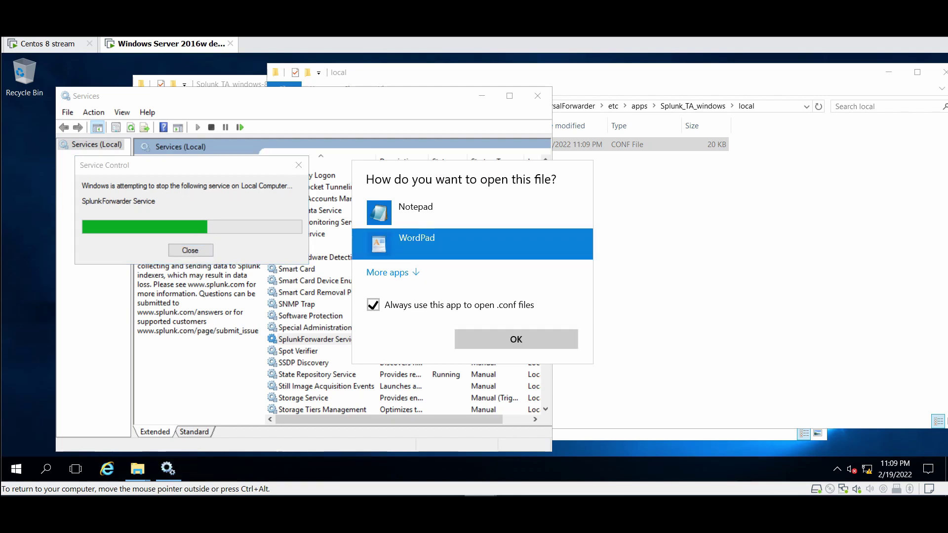
{"action": "key", "text": "Return"}
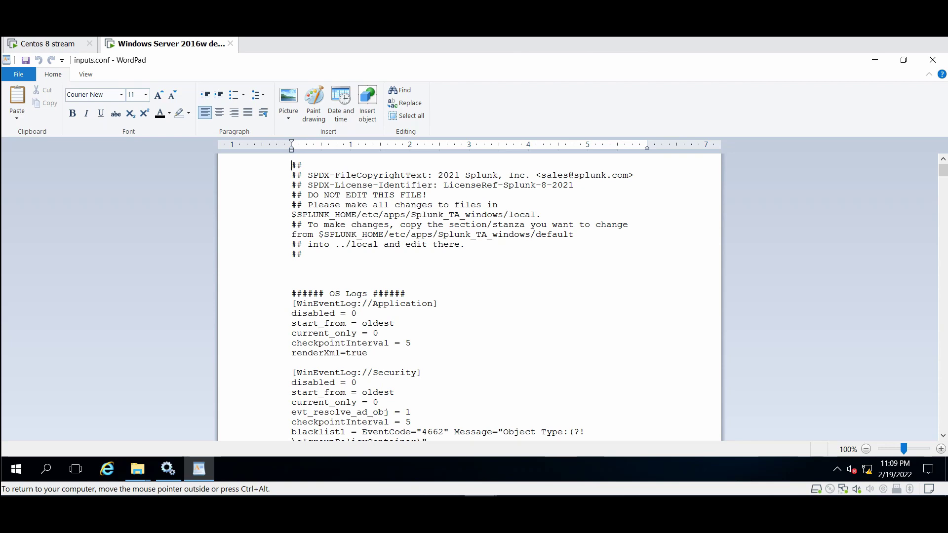
Change renderXml from true to false in the Application, Security and System stanzas, then close WordPad
{"action": "left_click", "coordinate": [368, 353]}
{"action": "key", "text": "BackSpace"}
{"action": "key", "text": "BackSpace"}
{"action": "key", "text": "BackSpace"}
{"action": "key", "text": "BackSpace"}
{"action": "type", "text": "false"}
{"action": "scroll", "coordinate": [469, 296], "scroll_direction": "down", "scroll_amount": 2}
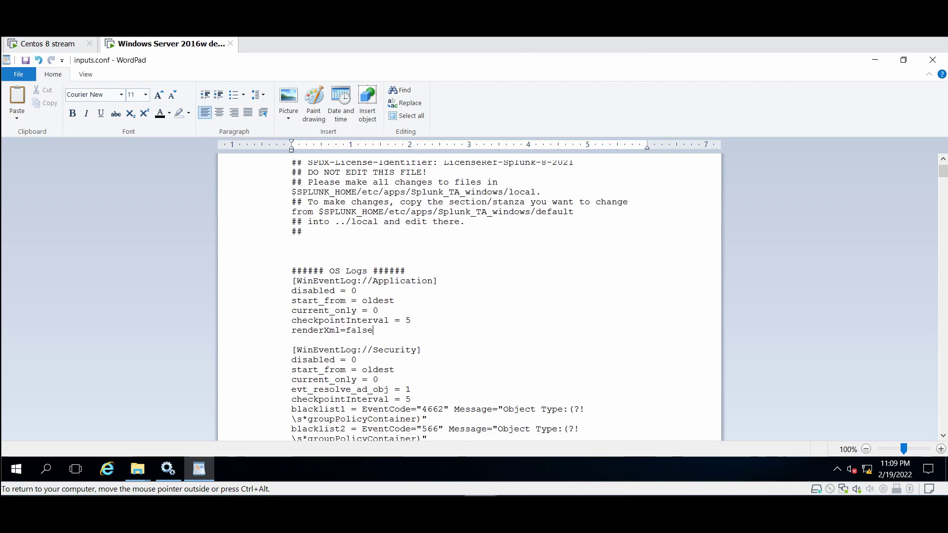
{"action": "scroll", "coordinate": [469, 296], "scroll_direction": "down", "scroll_amount": 1}
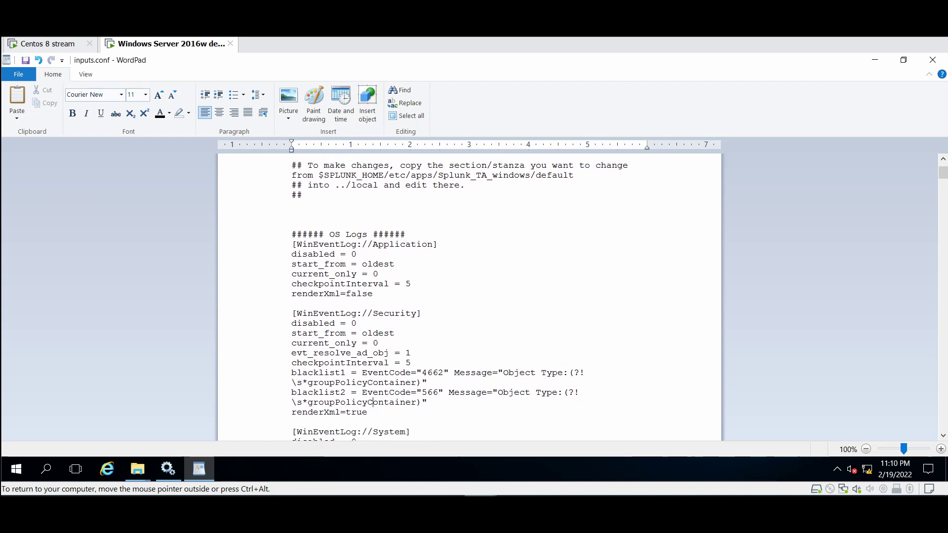
{"action": "key", "text": "BackSpace"}
{"action": "key", "text": "BackSpace"}
{"action": "key", "text": "BackSpace"}
{"action": "key", "text": "BackSpace"}
{"action": "type", "text": "false"}
{"action": "scroll", "coordinate": [469, 296], "scroll_direction": "down", "scroll_amount": 3}
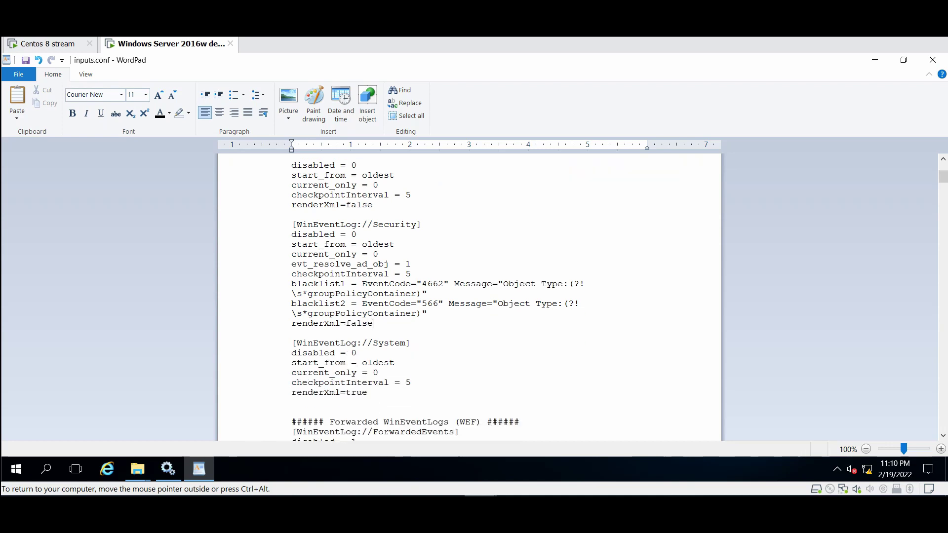
{"action": "left_click", "coordinate": [368, 392]}
{"action": "key", "text": "BackSpace"}
{"action": "key", "text": "BackSpace"}
{"action": "key", "text": "BackSpace"}
{"action": "key", "text": "BackSpace"}
{"action": "type", "text": "false"}
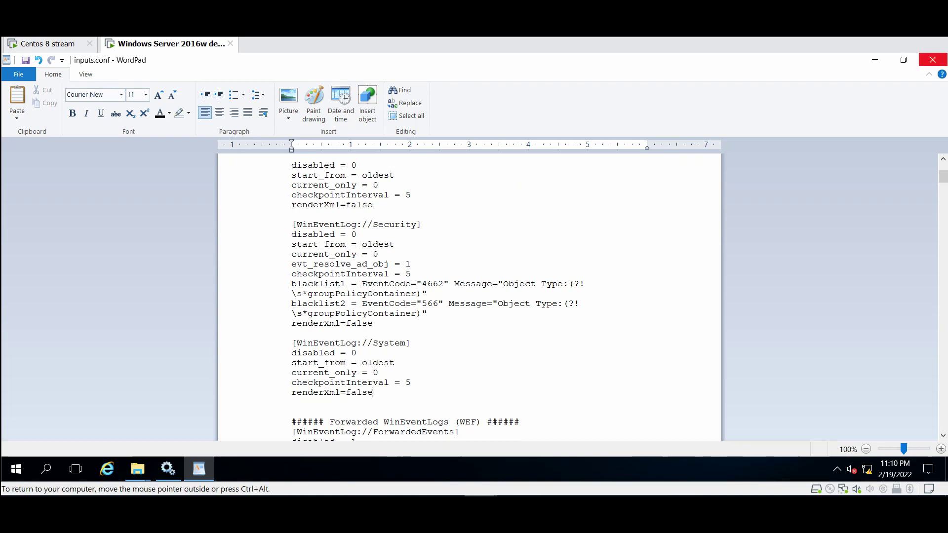
{"action": "left_click", "coordinate": [932, 59]}
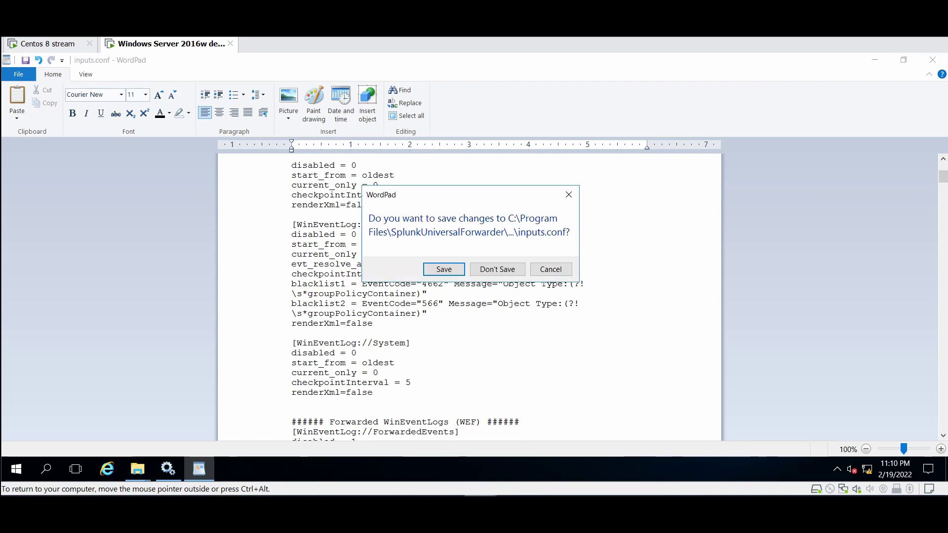
Save inputs.conf, then restart the SplunkForwarder Service in Services
{"action": "key", "text": "Return"}
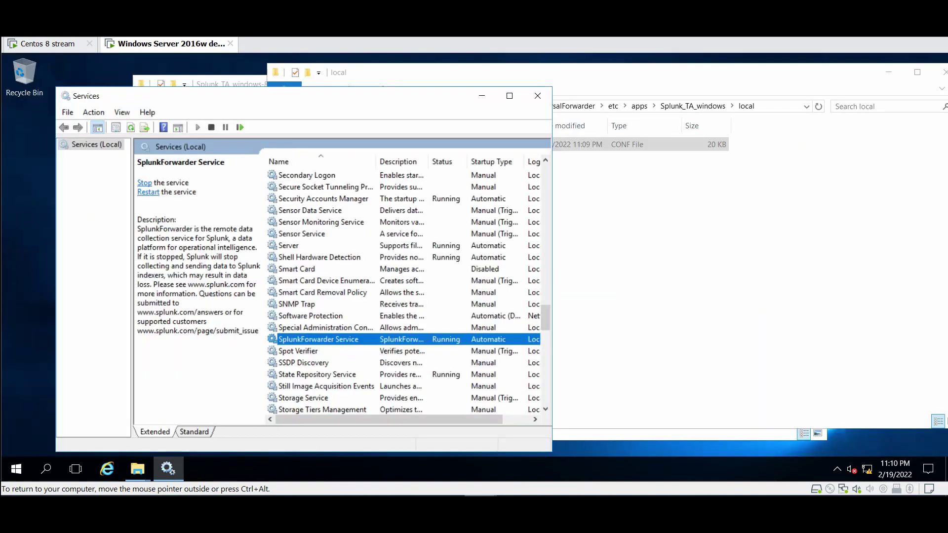
{"action": "right_click", "coordinate": [313, 339]}
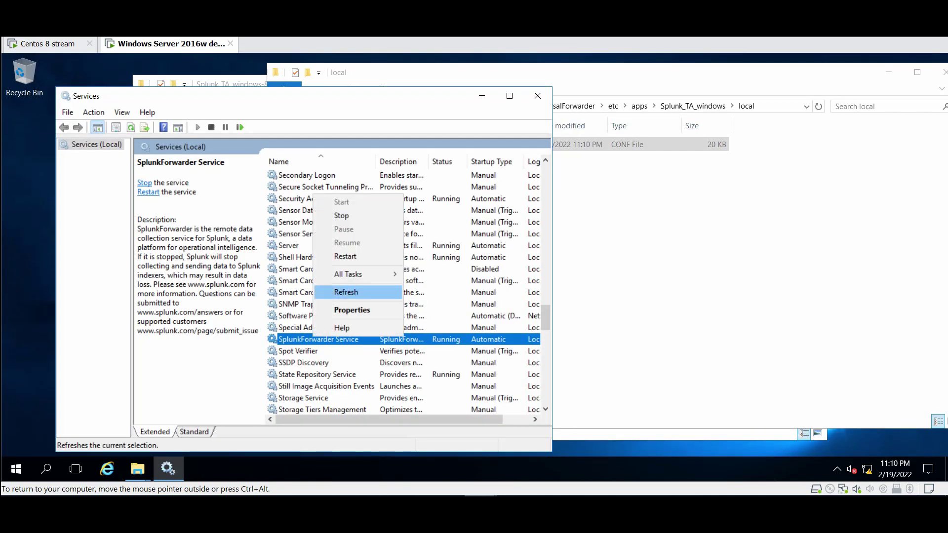
{"action": "left_click", "coordinate": [335, 256]}
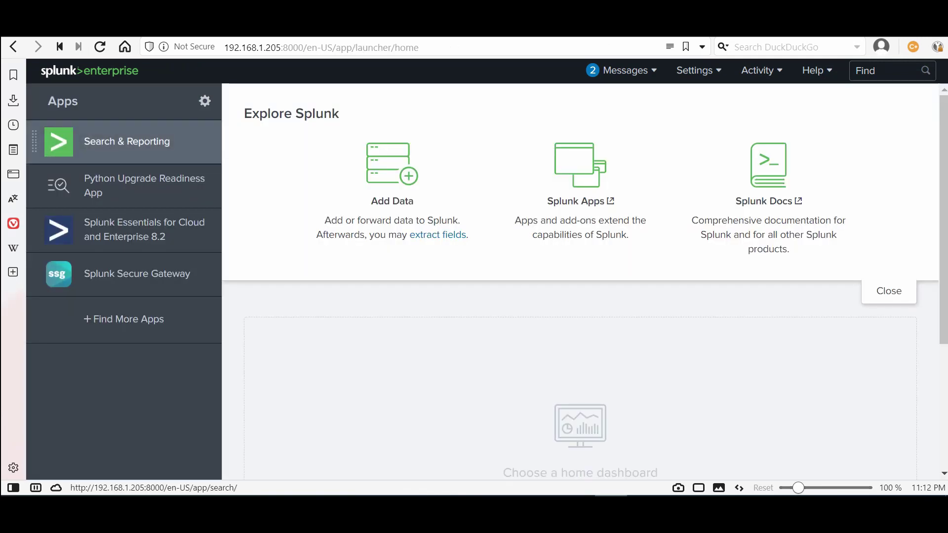
Check Search & Reporting's Data Summary Sources and Hosts tabs for host WIN-ODOALGIB1BR's 2,299 WinEventLog events
{"action": "left_click", "coordinate": [126, 141]}
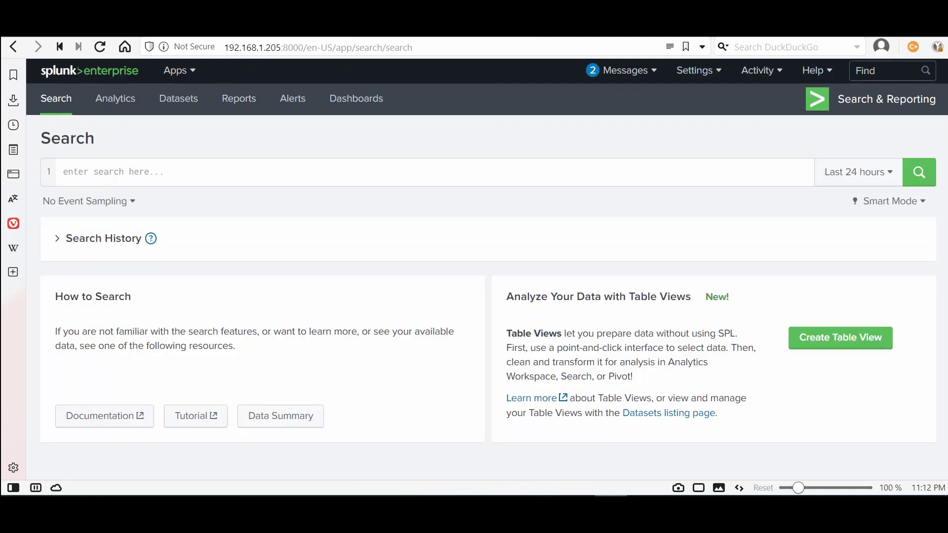
{"action": "left_click", "coordinate": [280, 419]}
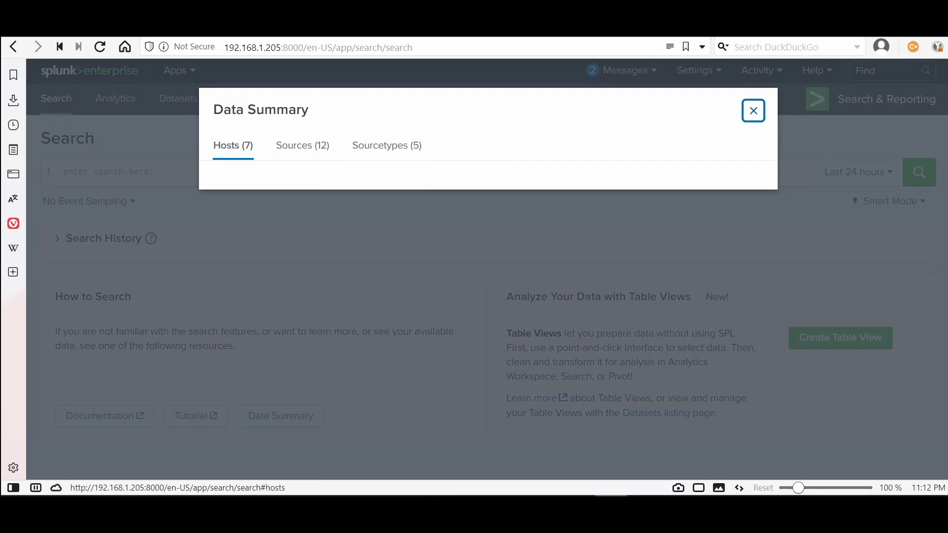
{"action": "left_click", "coordinate": [302, 145]}
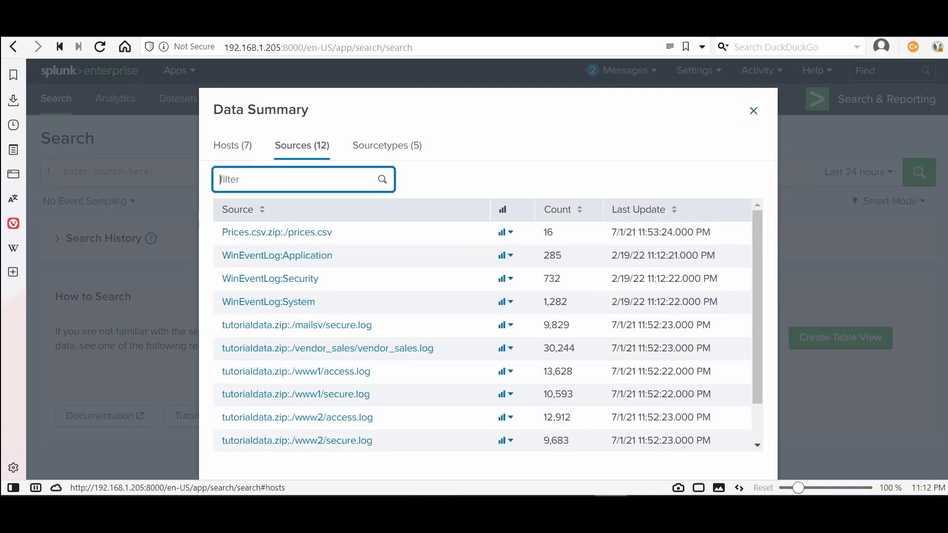
{"action": "left_click", "coordinate": [233, 145]}
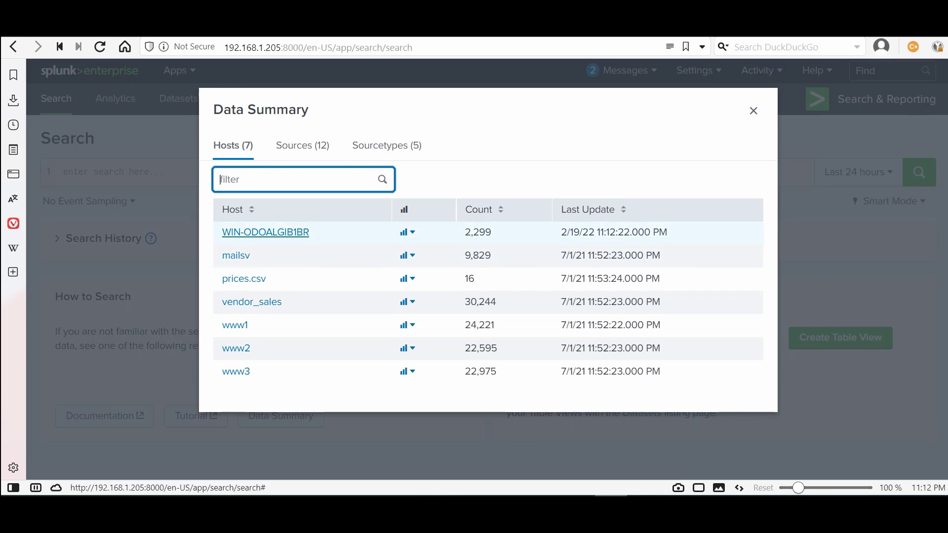
Search host WIN-ODOALGIB1BR for 749 events, then run hostname in a Command Prompt on the server
{"action": "left_click", "coordinate": [265, 232]}
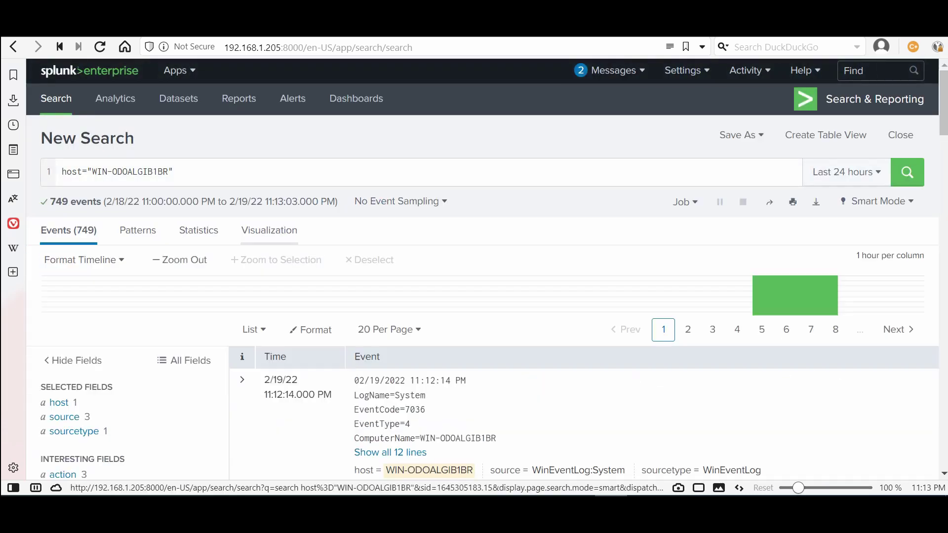
{"action": "mouse_move", "coordinate": [481, 493]}
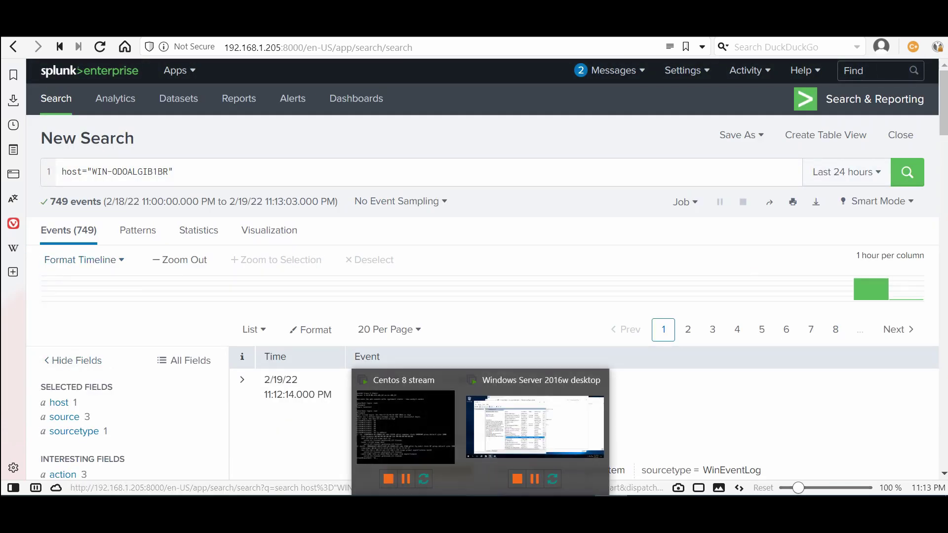
{"action": "left_click", "coordinate": [534, 427]}
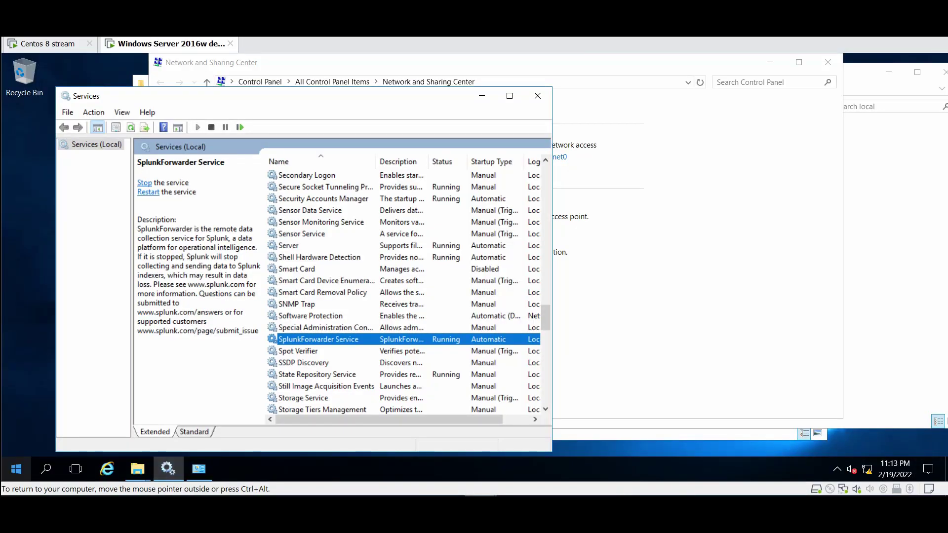
{"action": "left_click", "coordinate": [16, 468]}
{"action": "type", "text": "cmd"}
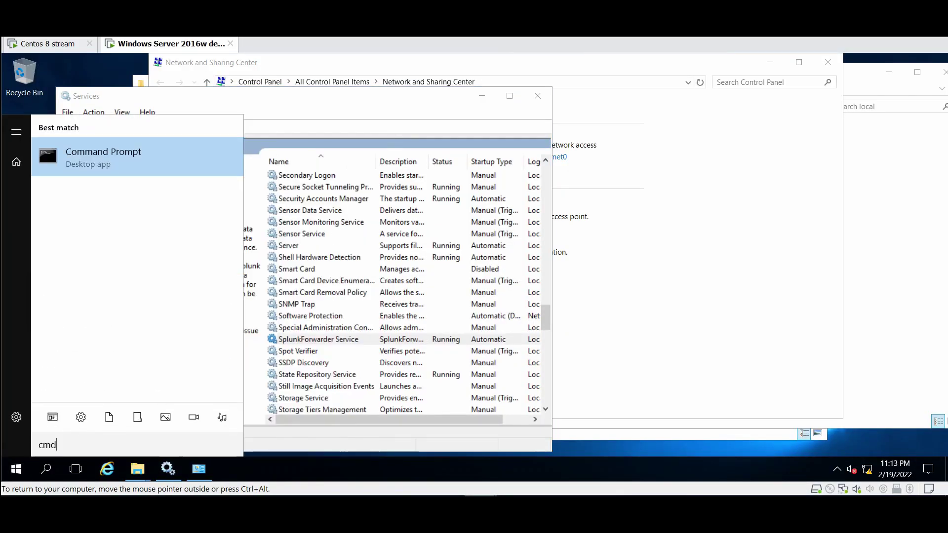
{"action": "key", "text": "Return"}
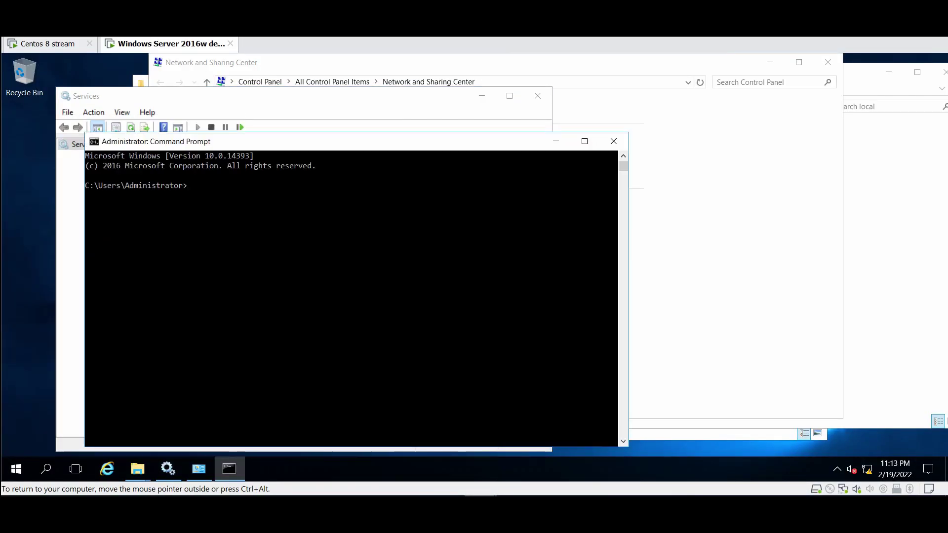
{"action": "type", "text": "hostn"}
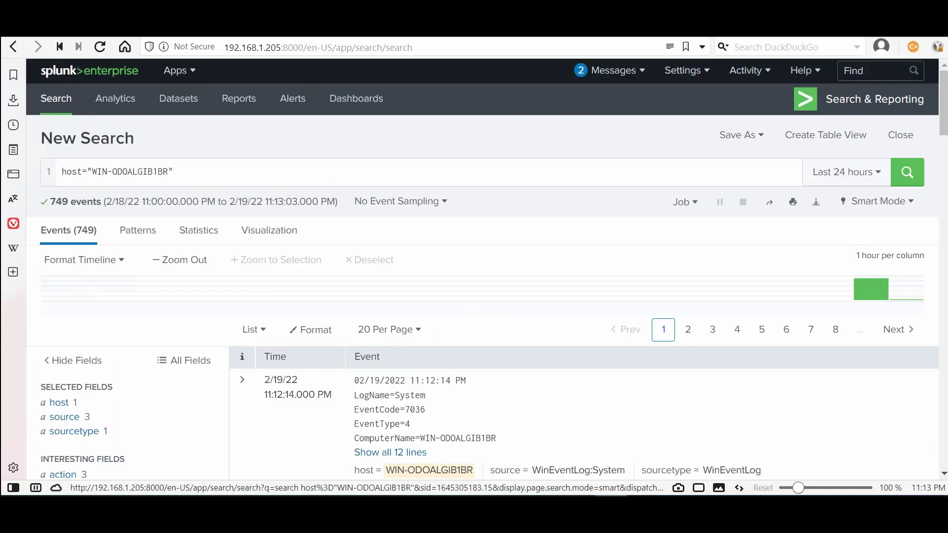
Review the host, sourcetype, action and body field summaries for the 749 events
{"action": "left_click", "coordinate": [59, 402]}
{"action": "scroll", "coordinate": [582, 271], "scroll_direction": "down", "scroll_amount": 10}
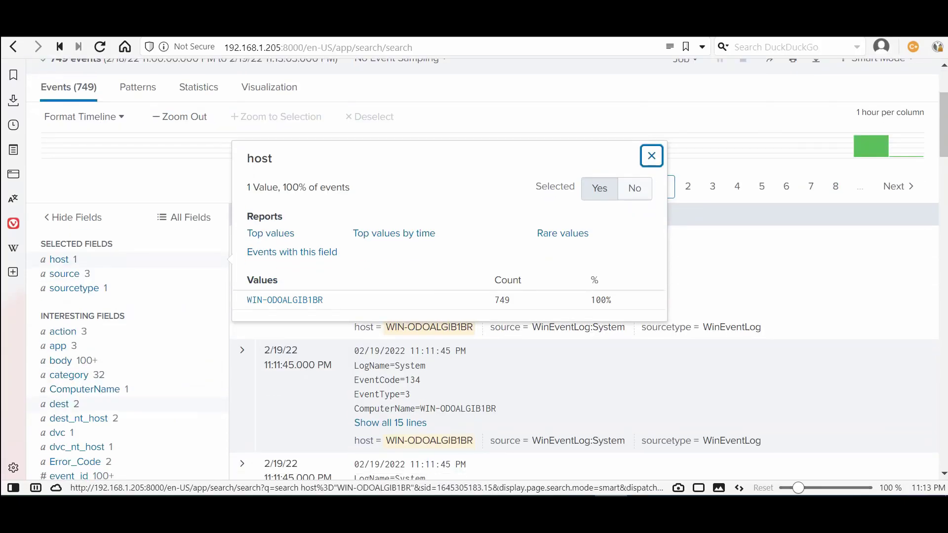
{"action": "scroll", "coordinate": [583, 271], "scroll_direction": "down", "scroll_amount": 1}
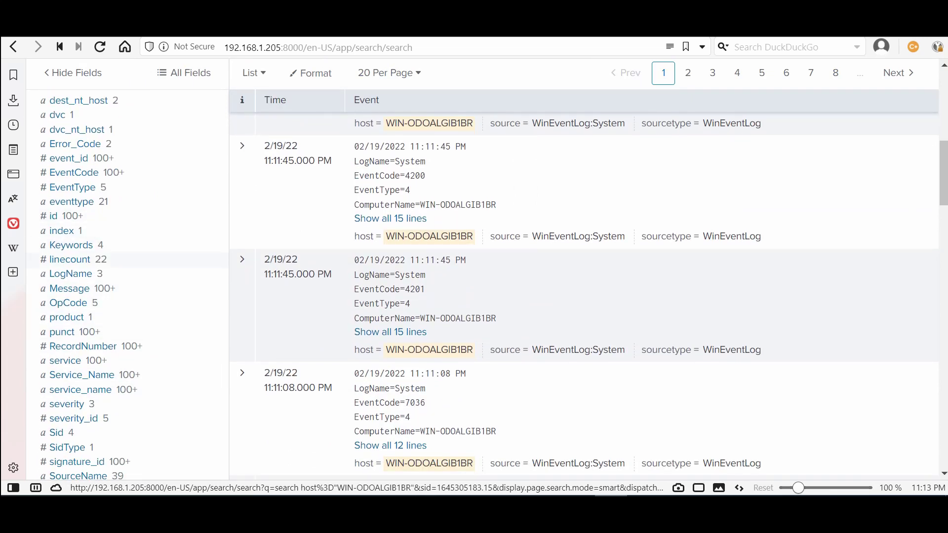
{"action": "scroll", "coordinate": [583, 272], "scroll_direction": "down", "scroll_amount": 12}
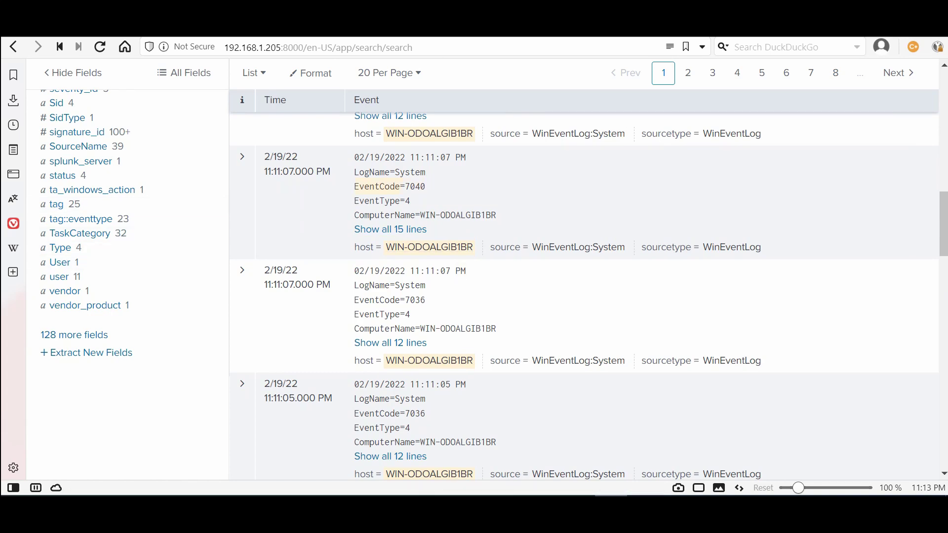
{"action": "scroll", "coordinate": [582, 272], "scroll_direction": "up", "scroll_amount": 9}
{"action": "scroll", "coordinate": [582, 272], "scroll_direction": "up", "scroll_amount": 6}
{"action": "left_click", "coordinate": [59, 240]}
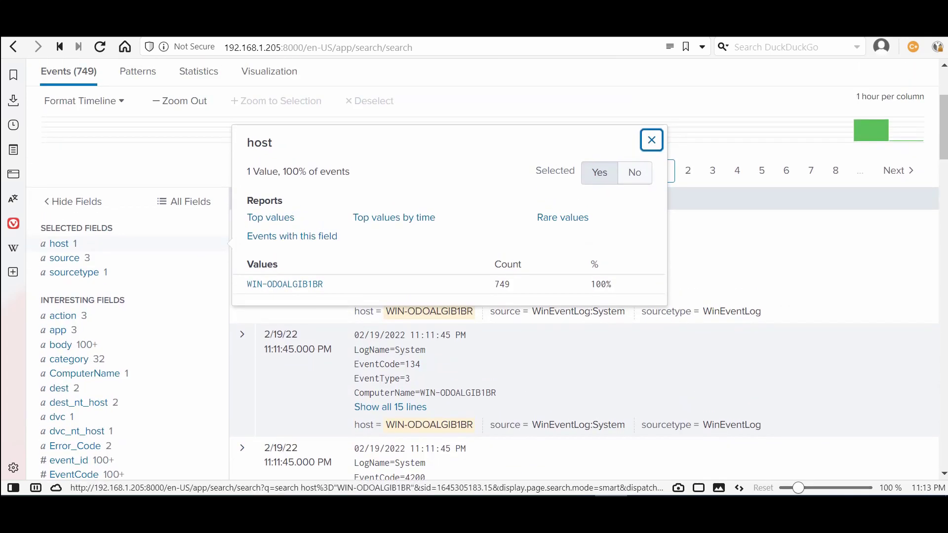
{"action": "left_click", "coordinate": [74, 271]}
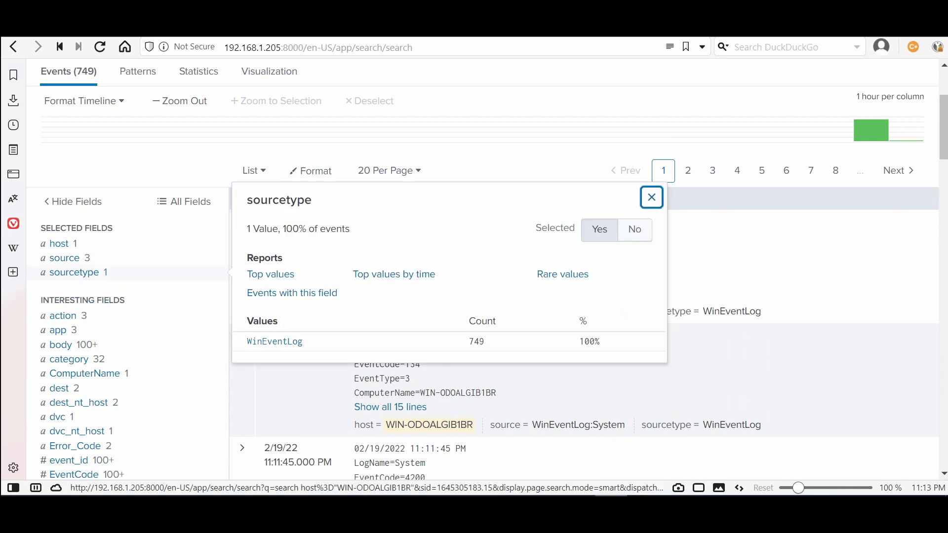
{"action": "left_click", "coordinate": [63, 316]}
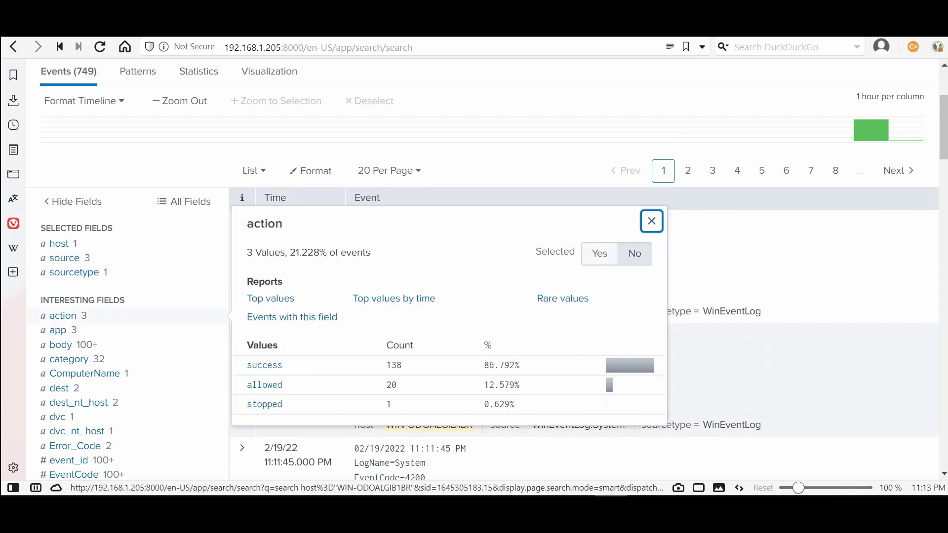
{"action": "left_click", "coordinate": [67, 344]}
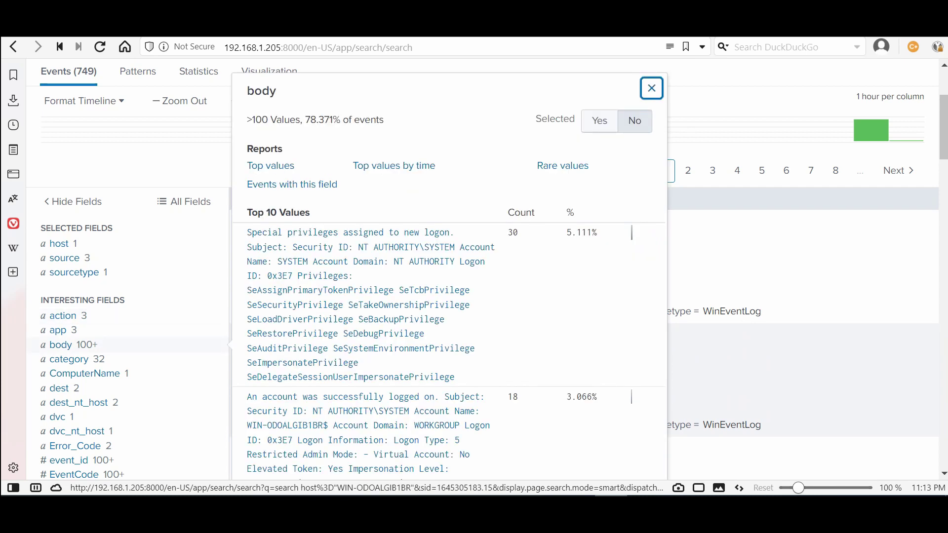
{"action": "scroll", "coordinate": [483, 272], "scroll_direction": "up", "scroll_amount": 3}
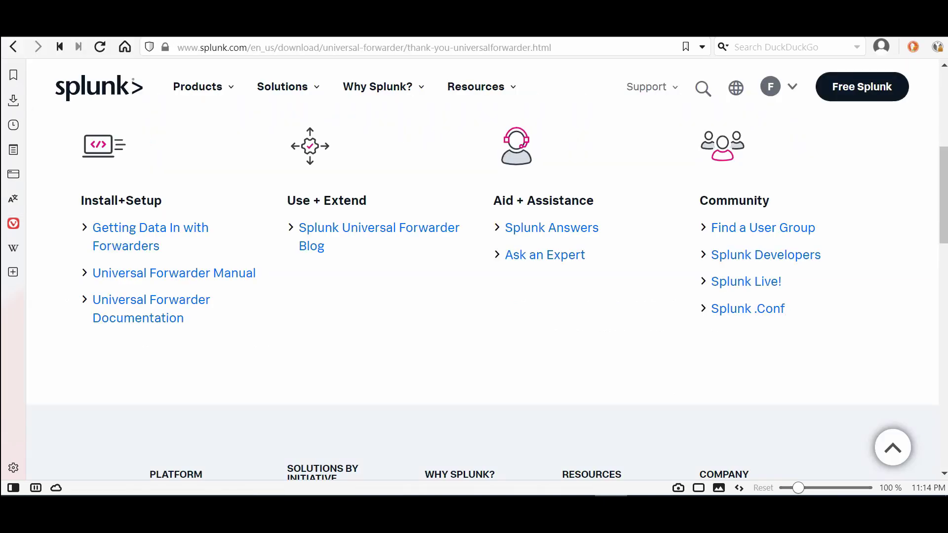
Go back from the forwarder thank-you page to the Splunk Add-on for Microsoft Windows page
{"action": "scroll", "coordinate": [482, 296], "scroll_direction": "up", "scroll_amount": 3}
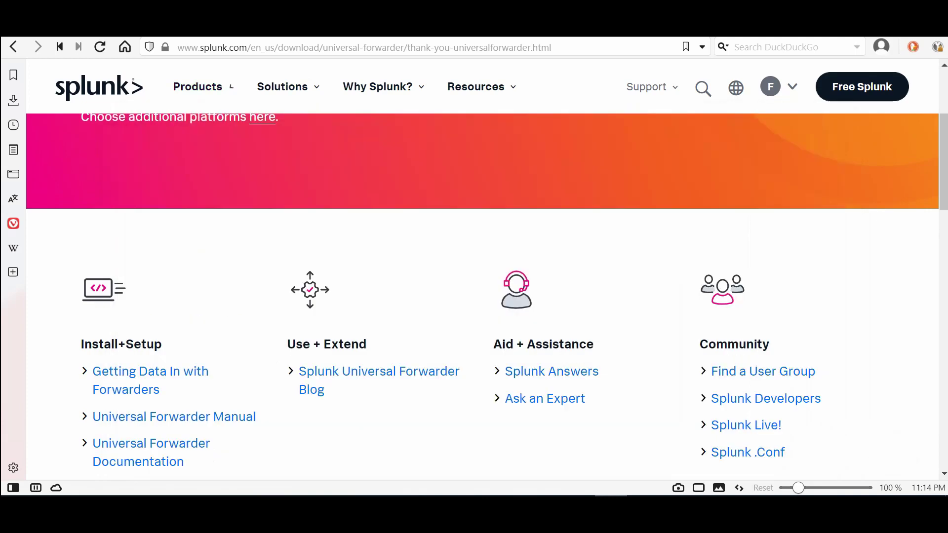
{"action": "scroll", "coordinate": [482, 296], "scroll_direction": "up", "scroll_amount": 4}
{"action": "scroll", "coordinate": [482, 296], "scroll_direction": "down", "scroll_amount": 7}
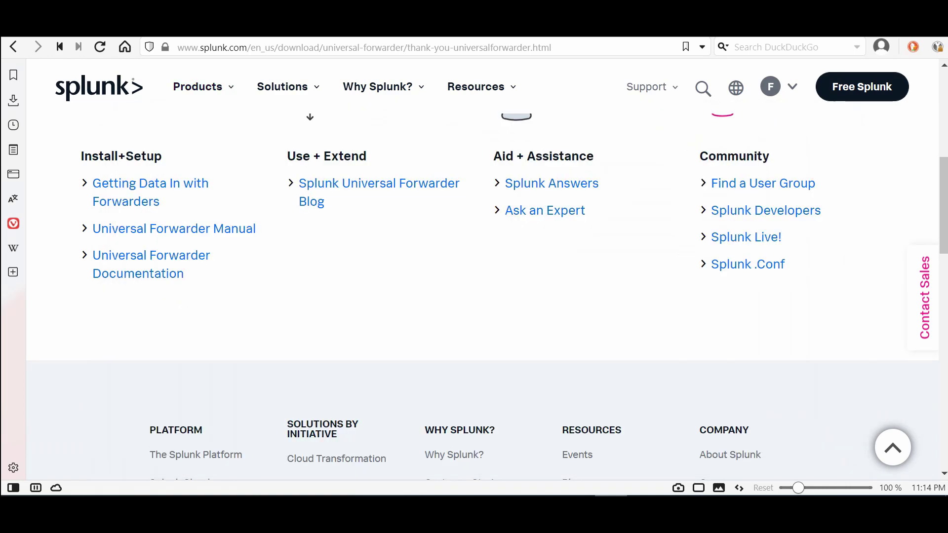
{"action": "scroll", "coordinate": [481, 296], "scroll_direction": "up", "scroll_amount": 7}
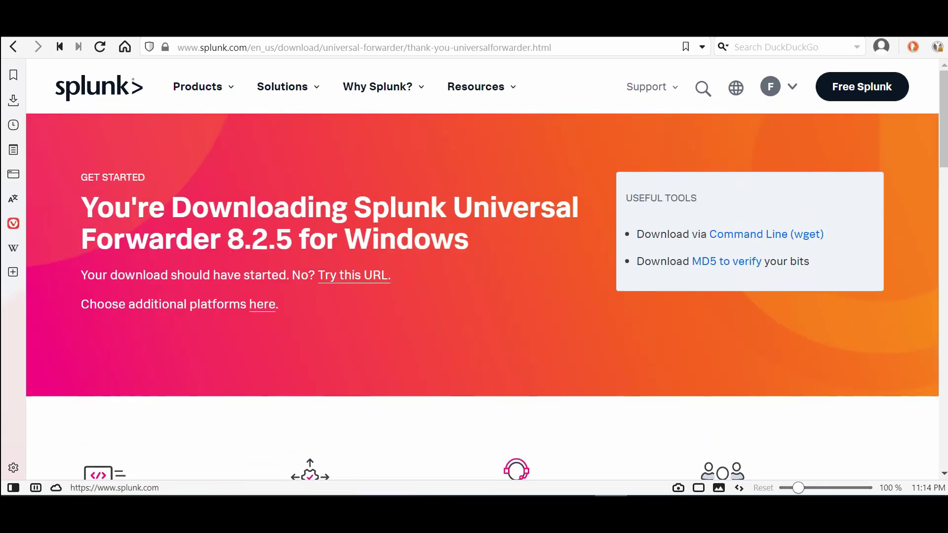
{"action": "key", "text": "alt+Left"}
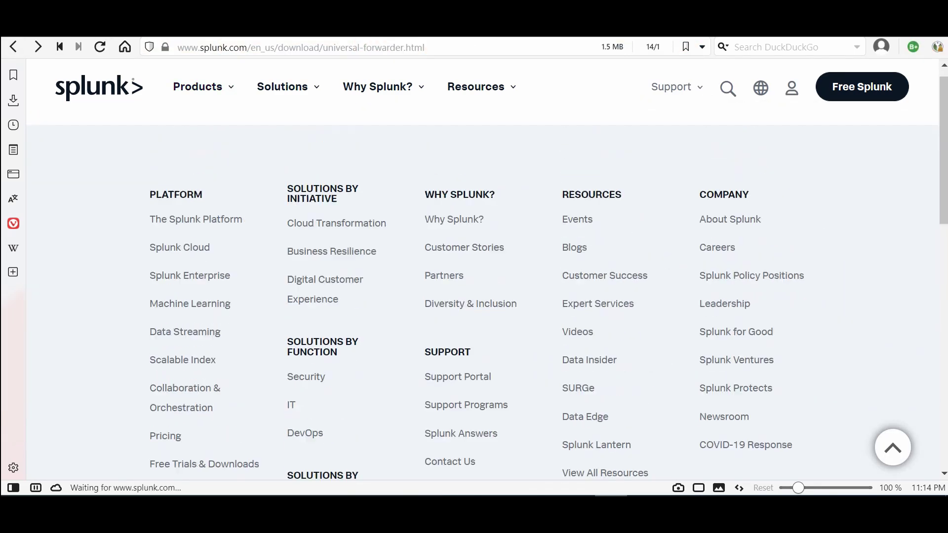
{"action": "scroll", "coordinate": [346, 288], "scroll_direction": "down", "scroll_amount": 3}
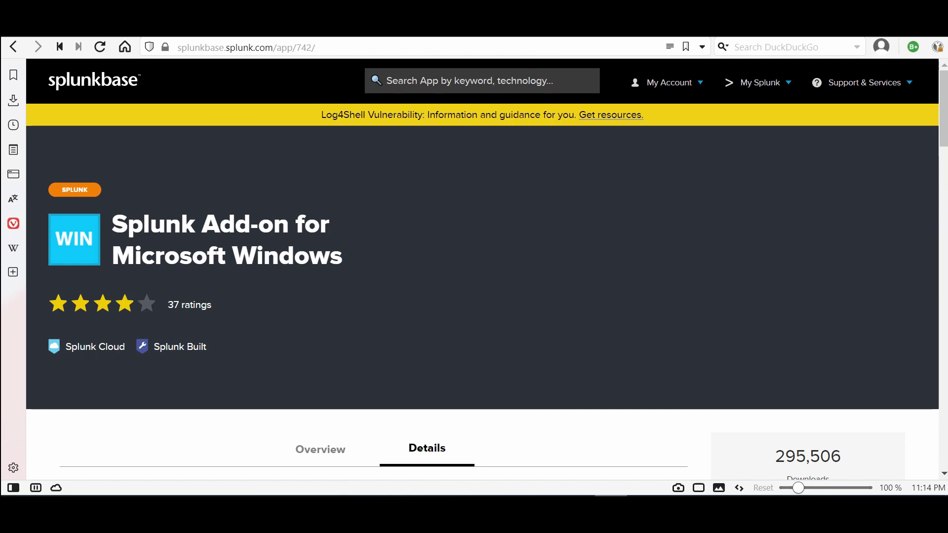
In Splunk Enterprise, go to Apps > Manage Apps and choose Install app from file
{"action": "key", "text": "ctrl+Tab"}
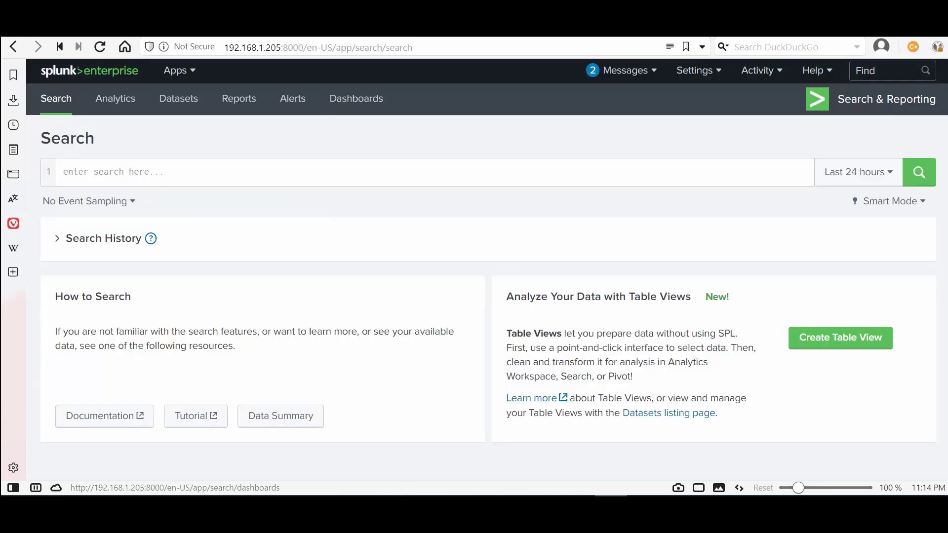
{"action": "left_click", "coordinate": [178, 70]}
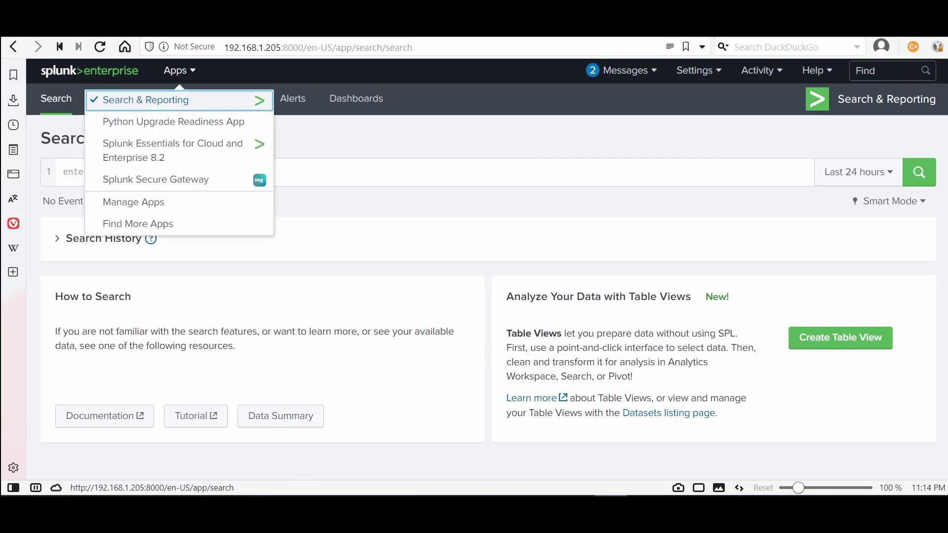
{"action": "left_click", "coordinate": [143, 98]}
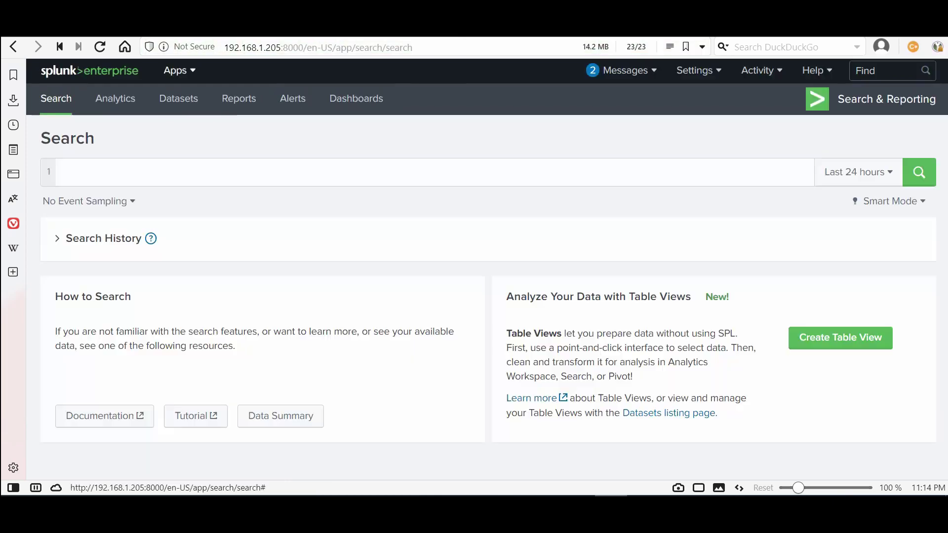
{"action": "left_click", "coordinate": [178, 70]}
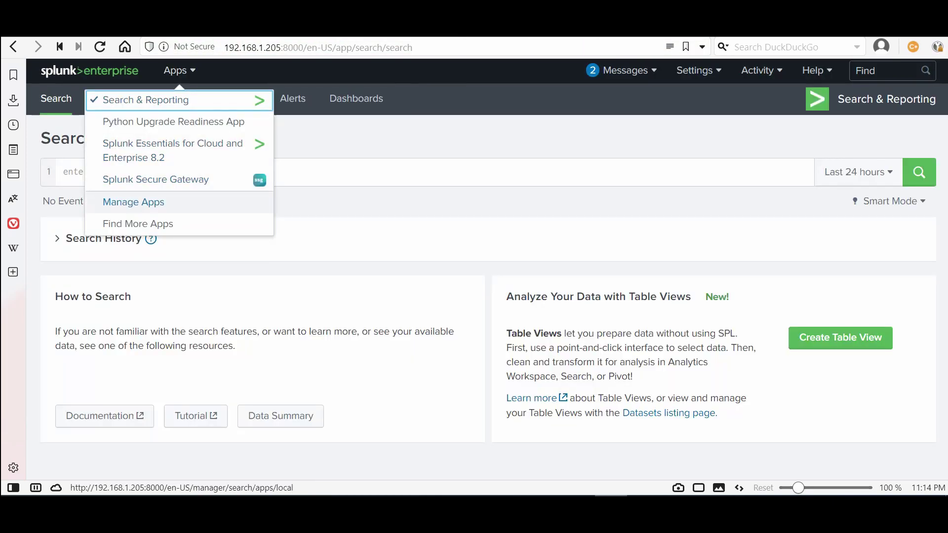
{"action": "left_click", "coordinate": [134, 202]}
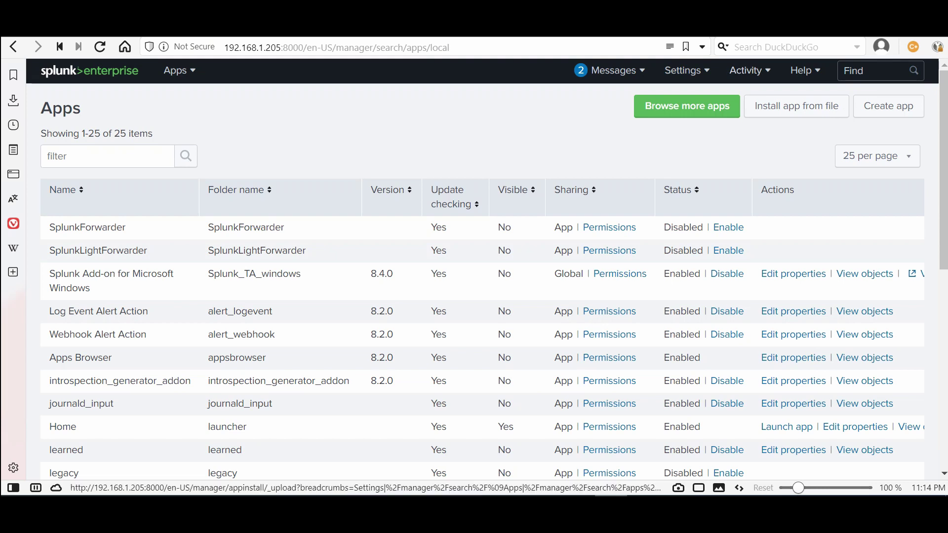
{"action": "left_click", "coordinate": [796, 106]}
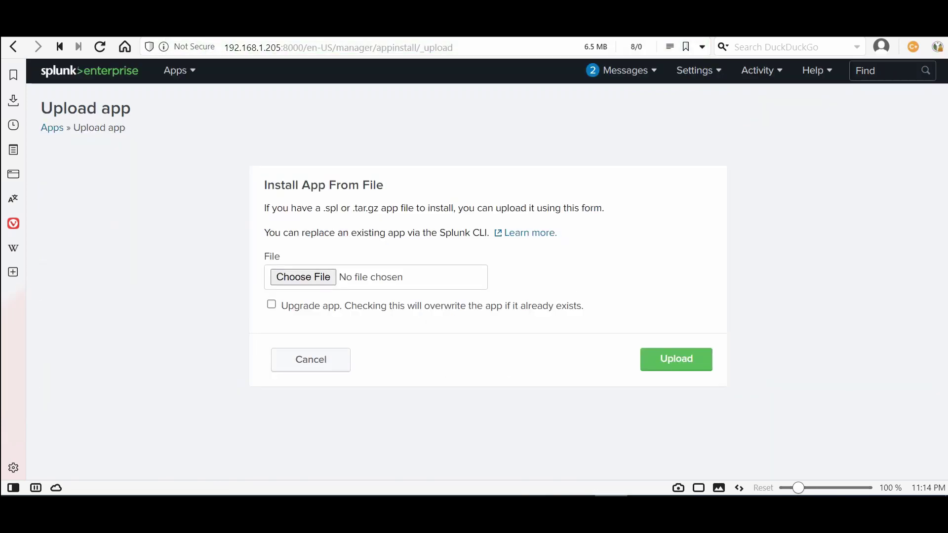
{"action": "mouse_move", "coordinate": [387, 185]}
{"action": "left_mouse_down"}
{"action": "mouse_move", "coordinate": [273, 185]}
{"action": "mouse_move", "coordinate": [376, 185]}
{"action": "left_mouse_up"}
On the Windows Server VM, close Command Prompt, Services and Network and Sharing Center
{"action": "left_click", "coordinate": [537, 434]}
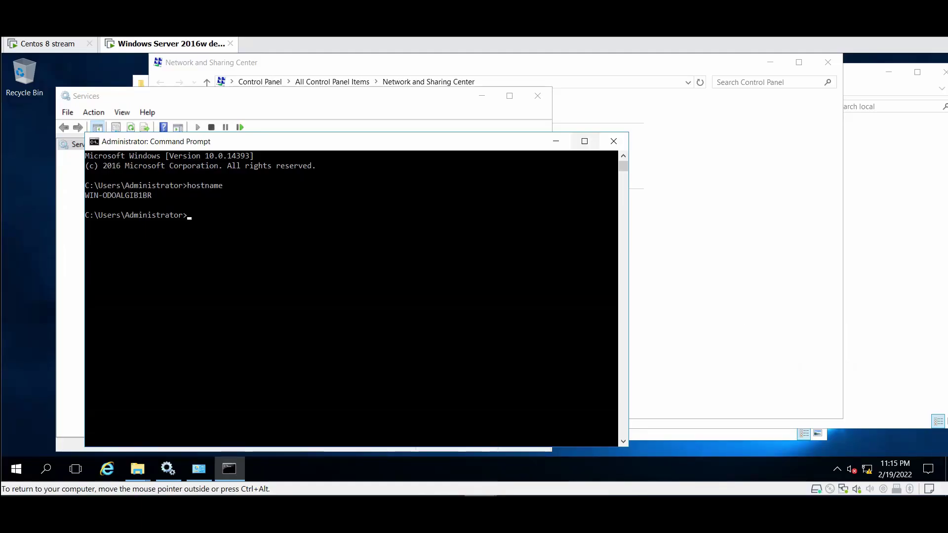
{"action": "left_click", "coordinate": [614, 141]}
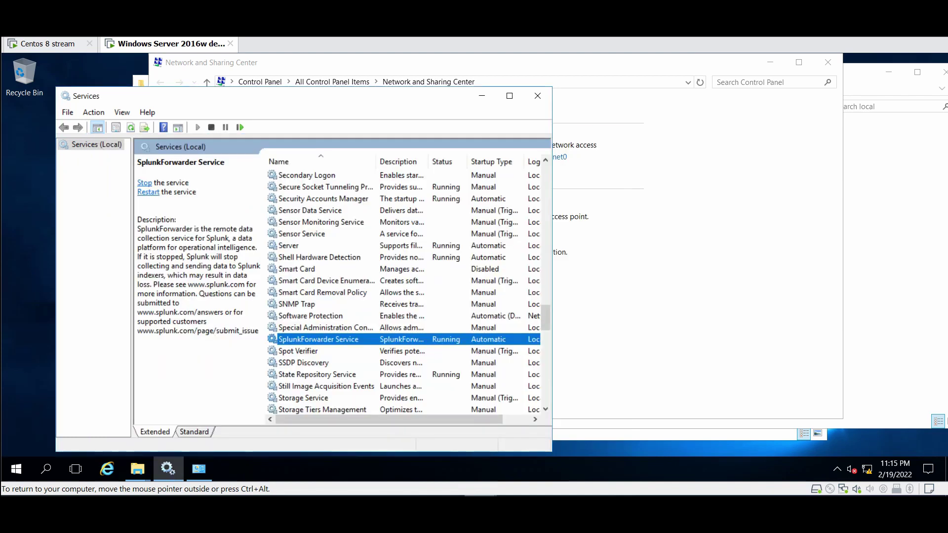
{"action": "left_click", "coordinate": [537, 95]}
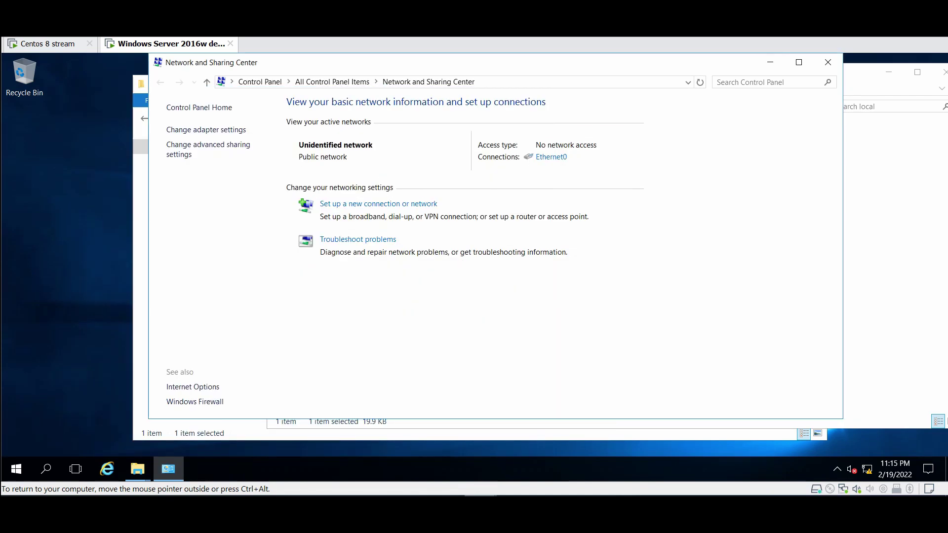
{"action": "left_click", "coordinate": [828, 62]}
Browse File Explorer to splunk-add-on-for-microsoft-windows_840 > Splunk_TA_windows-8.4.0
{"action": "left_click", "coordinate": [252, 207]}
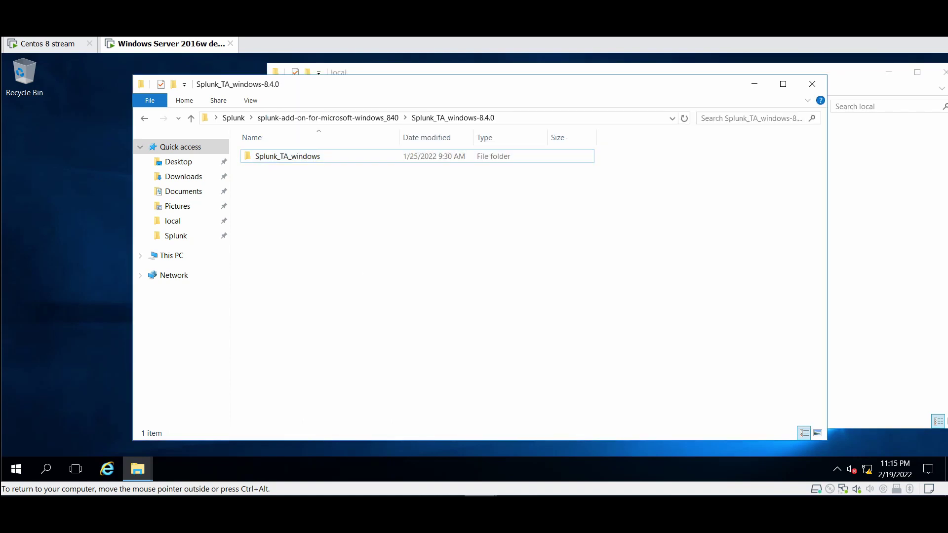
{"action": "left_click", "coordinate": [234, 117]}
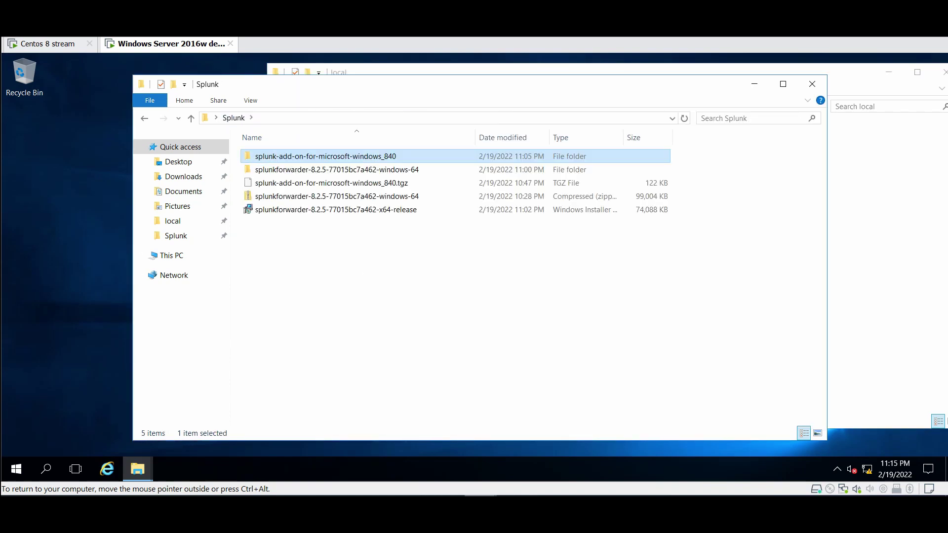
{"action": "left_click", "coordinate": [252, 209]}
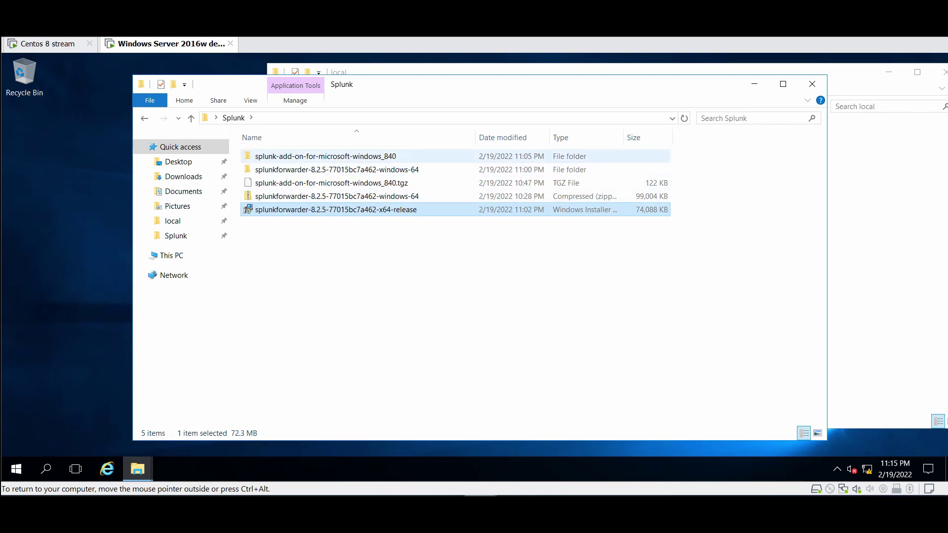
{"action": "left_click", "coordinate": [306, 156]}
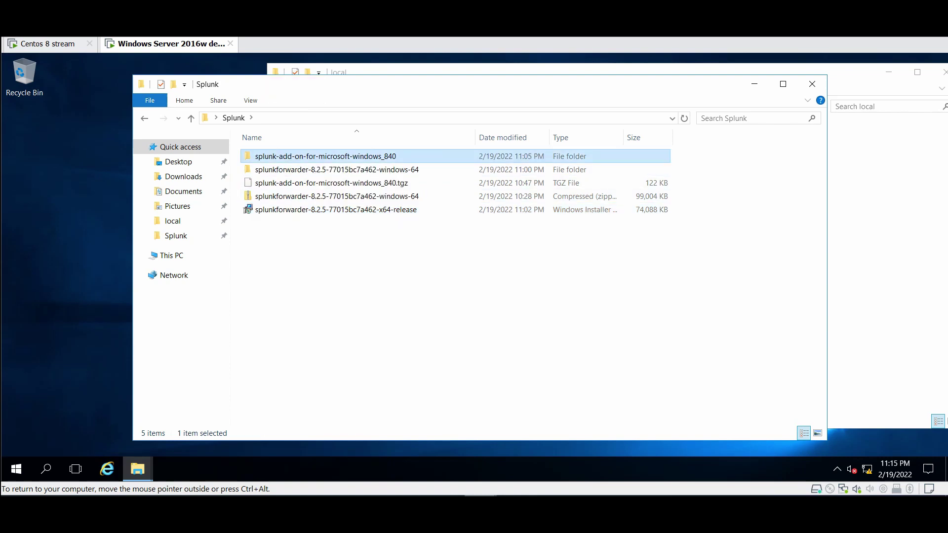
{"action": "double_click", "coordinate": [306, 156]}
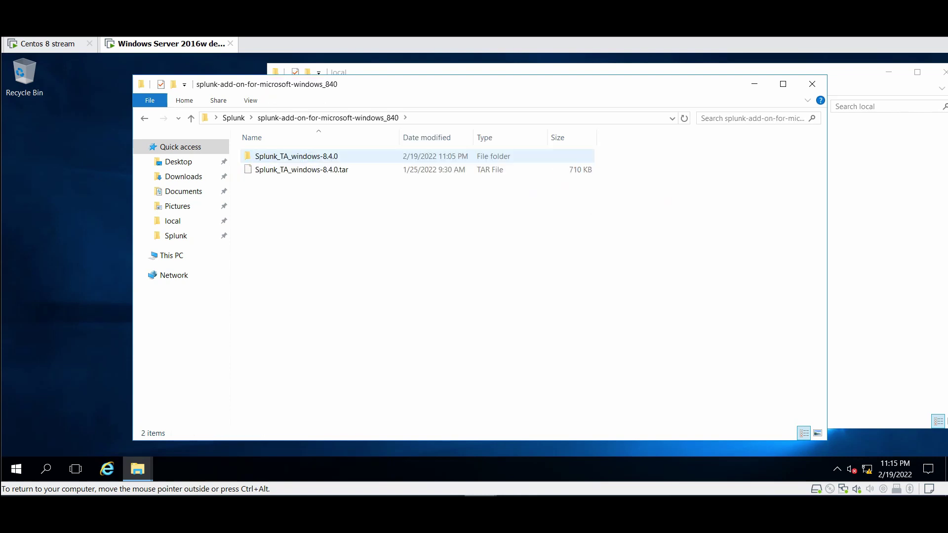
{"action": "left_click", "coordinate": [301, 170]}
{"action": "left_click", "coordinate": [301, 156]}
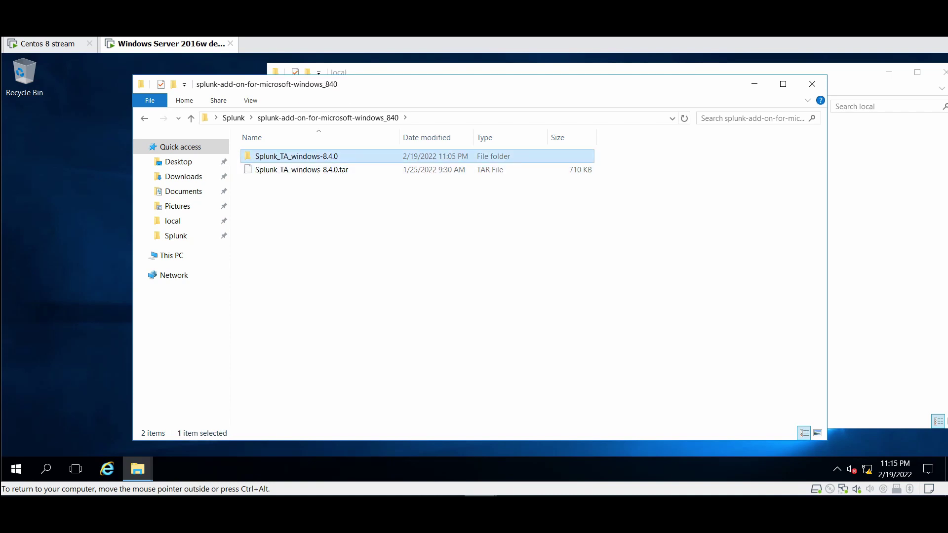
{"action": "key", "text": "Return"}
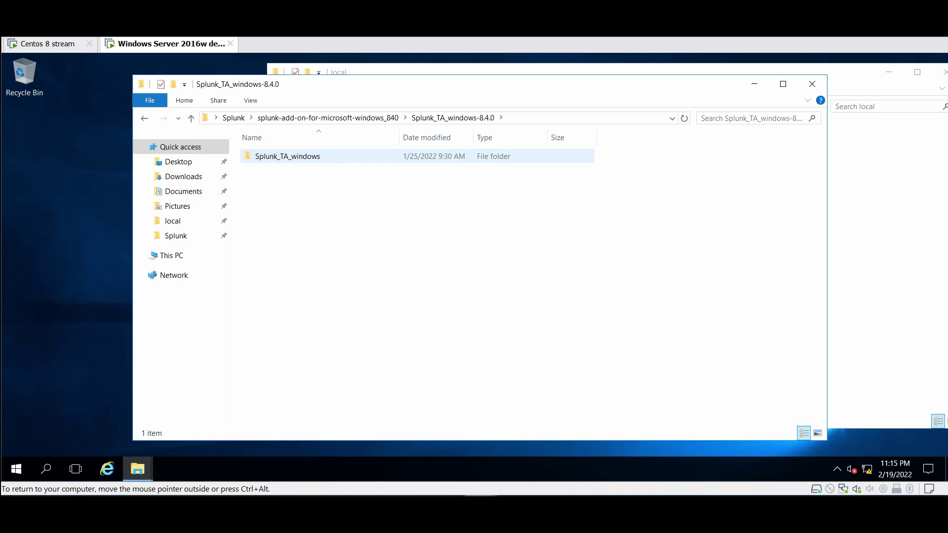
Go up to the forwarder's apps folder and place it beside the downloaded add-on window
{"action": "left_click", "coordinate": [293, 158]}
{"action": "right_click", "coordinate": [293, 159]}
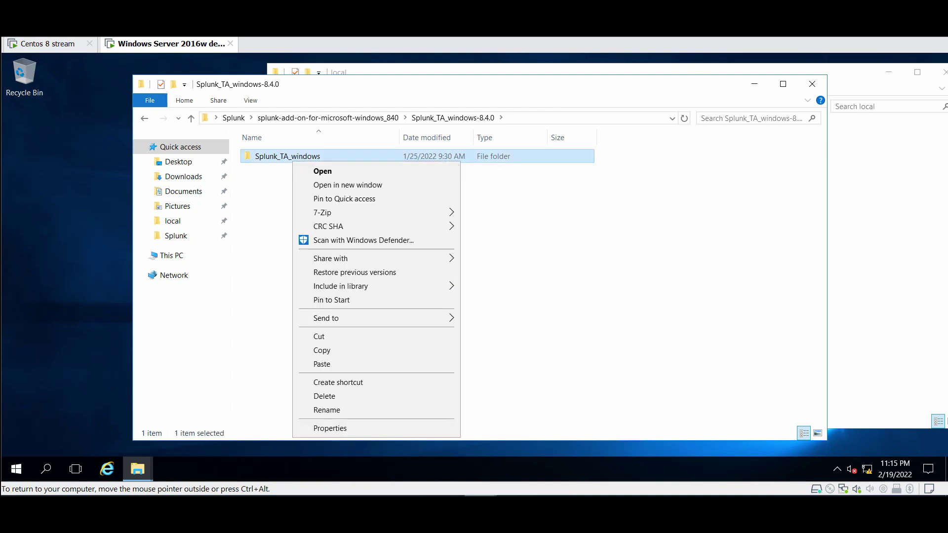
{"action": "left_click", "coordinate": [888, 247]}
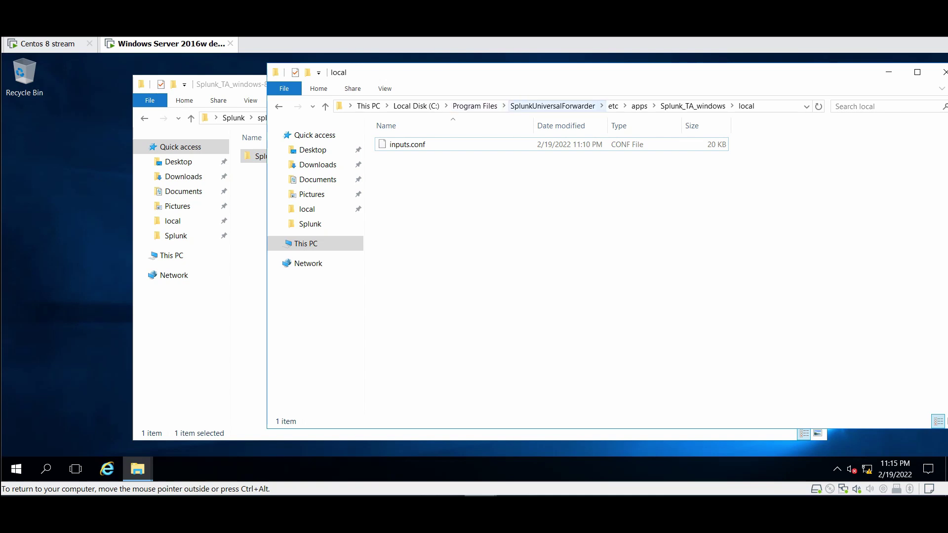
{"action": "left_click", "coordinate": [639, 106]}
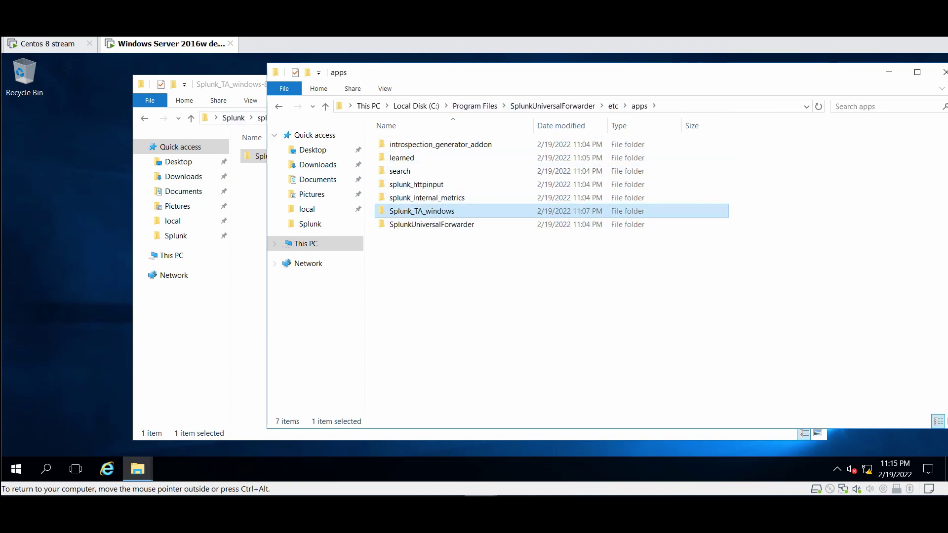
{"action": "left_click_drag", "start_coordinate": [227, 84], "coordinate": [148, 80]}
{"action": "left_click", "coordinate": [543, 321]}
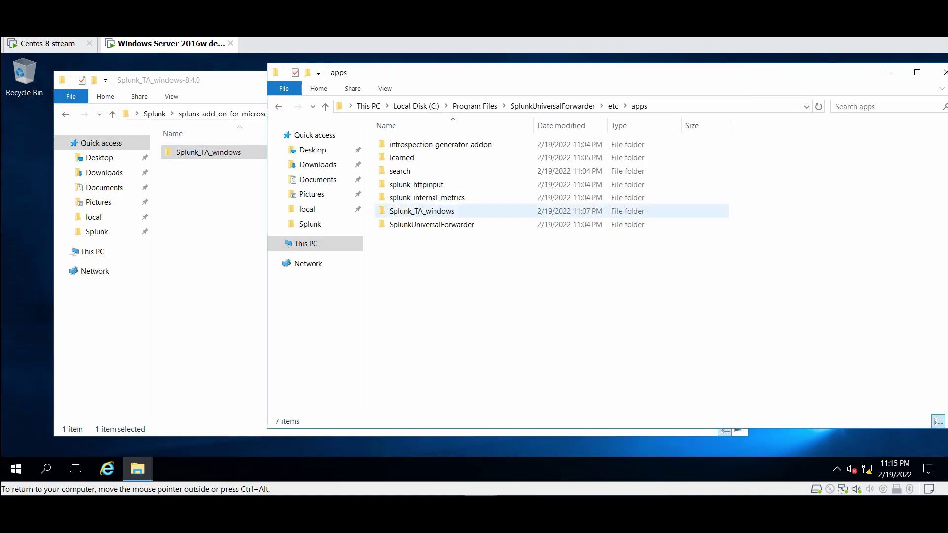
Open the installed Splunk_TA_windows folder, look inside default, then select local
{"action": "double_click", "coordinate": [422, 211]}
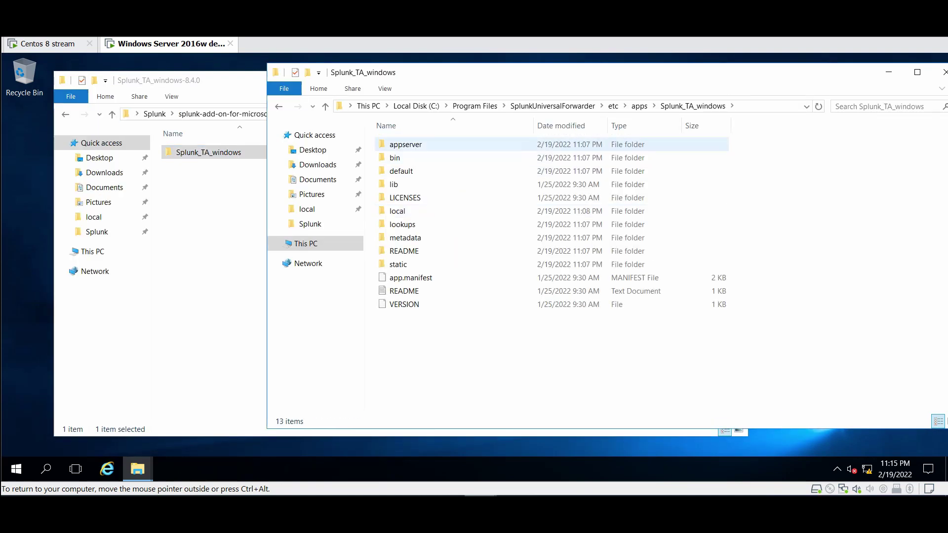
{"action": "left_click", "coordinate": [401, 171]}
{"action": "double_click", "coordinate": [401, 171]}
{"action": "left_click", "coordinate": [407, 171]}
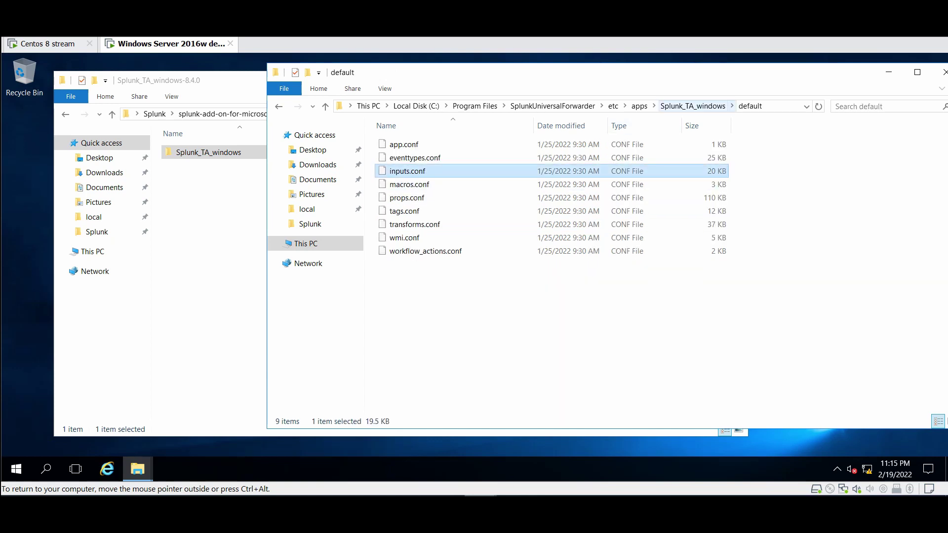
{"action": "left_click", "coordinate": [692, 106]}
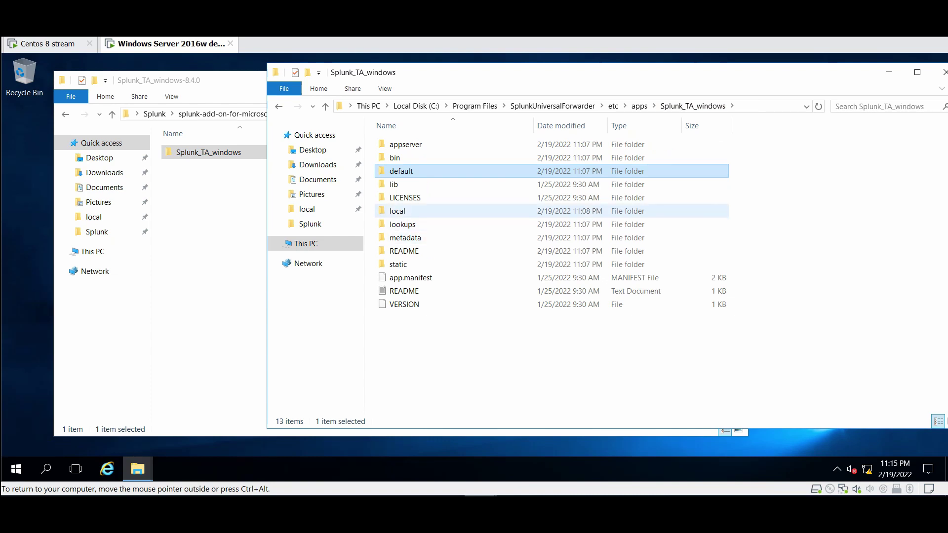
{"action": "left_click", "coordinate": [398, 211]}
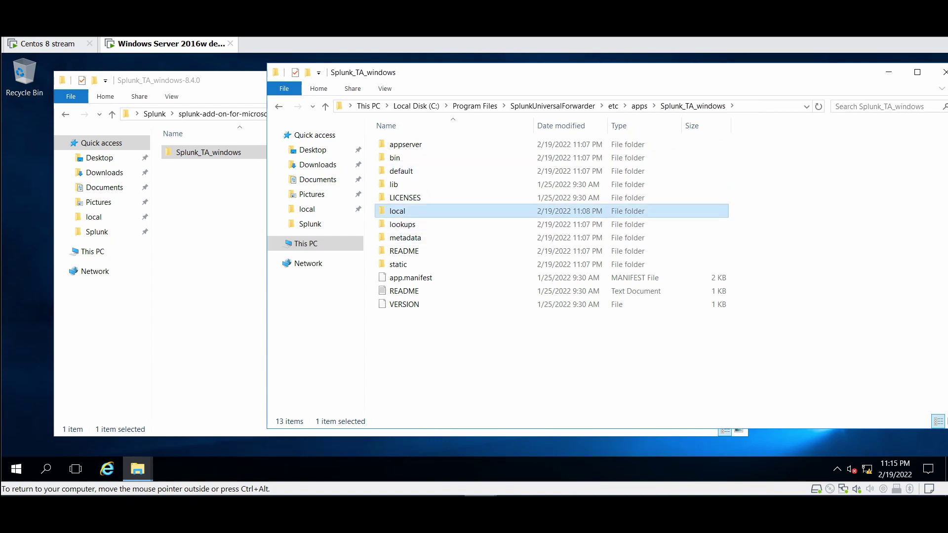
Open local\inputs.conf in WordPad and check its Application, Security and System stanzas read disabled = 0
{"action": "double_click", "coordinate": [397, 211]}
{"action": "left_click", "coordinate": [402, 144]}
{"action": "right_click", "coordinate": [402, 143]}
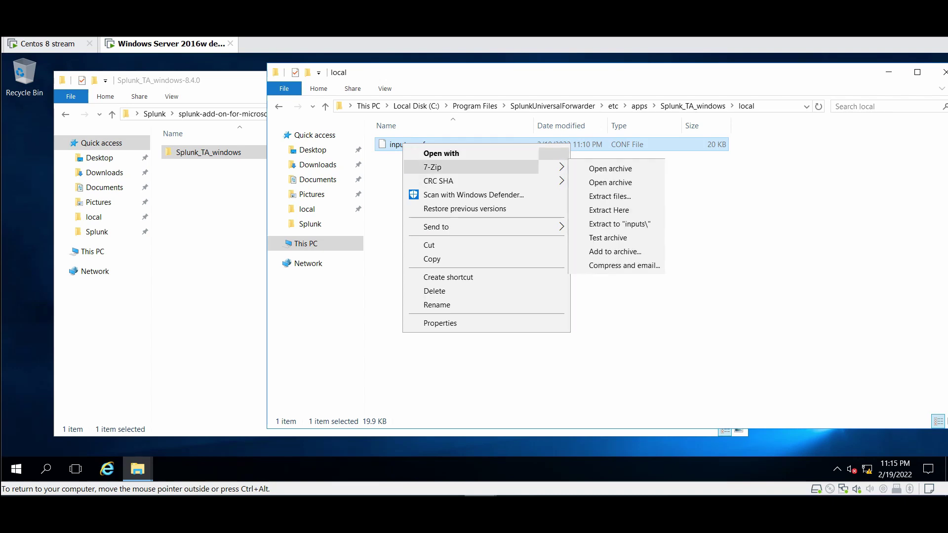
{"action": "left_click", "coordinate": [440, 153]}
{"action": "left_click", "coordinate": [416, 238]}
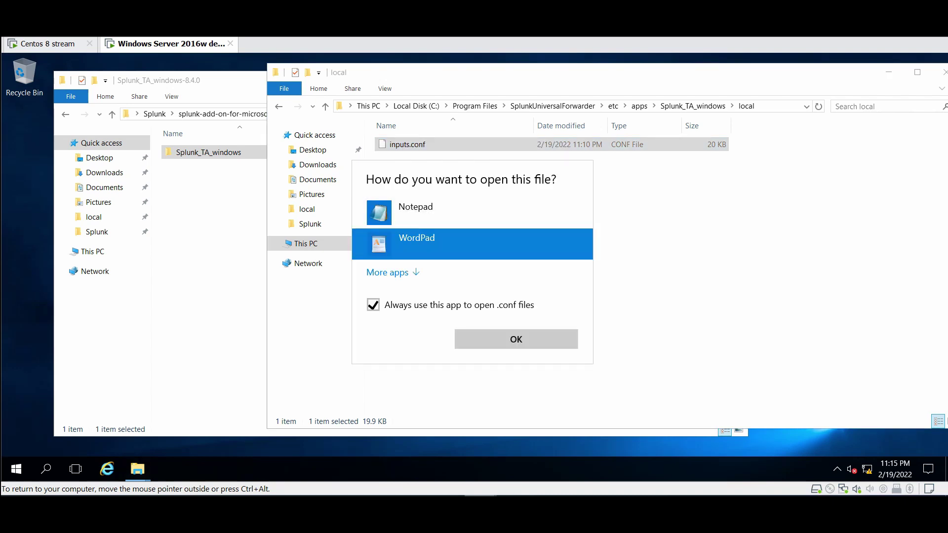
{"action": "key", "text": "Return"}
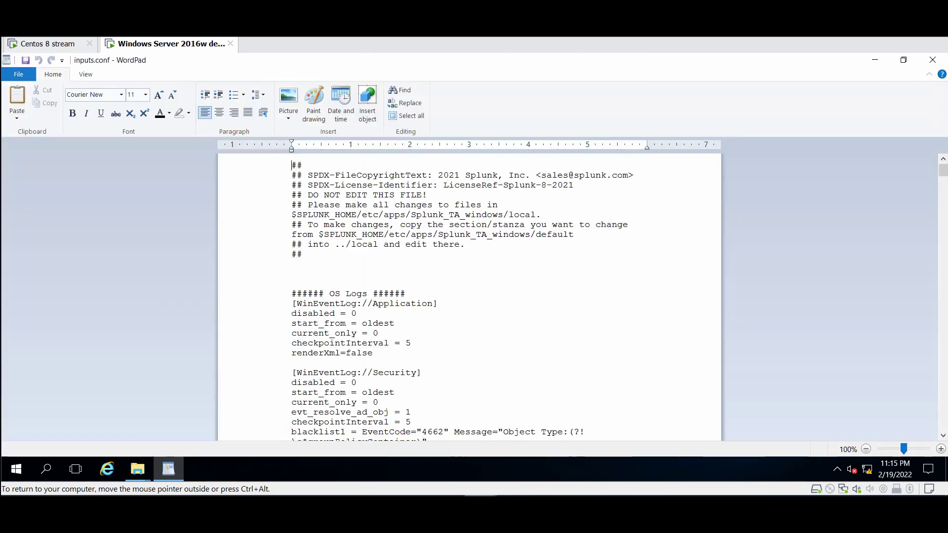
{"action": "scroll", "coordinate": [469, 296], "scroll_direction": "down", "scroll_amount": 1}
{"action": "scroll", "coordinate": [469, 296], "scroll_direction": "down", "scroll_amount": 4}
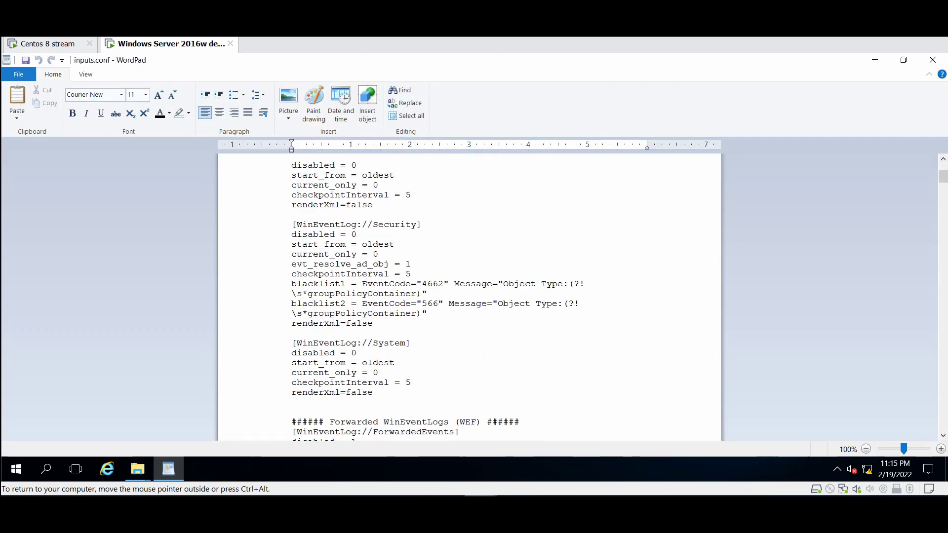
{"action": "scroll", "coordinate": [469, 296], "scroll_direction": "up", "scroll_amount": 1}
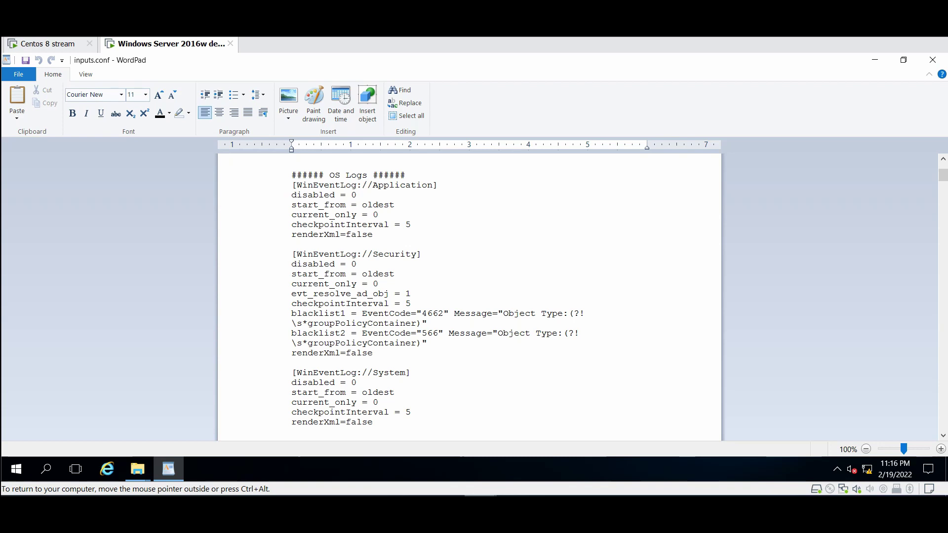
Close WordPad, open Services, and locate the Running, Automatic SplunkForwarder Service
{"action": "left_click", "coordinate": [932, 59]}
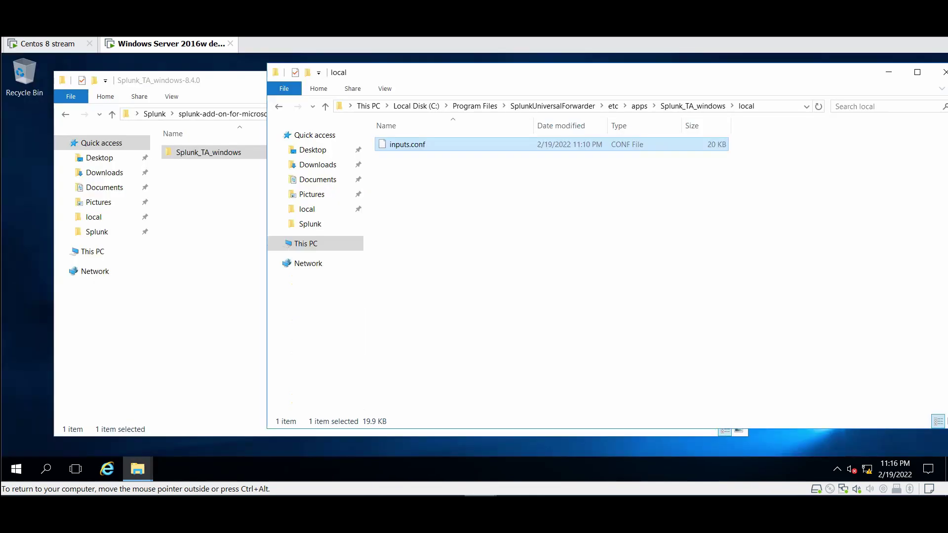
{"action": "left_click", "coordinate": [543, 272]}
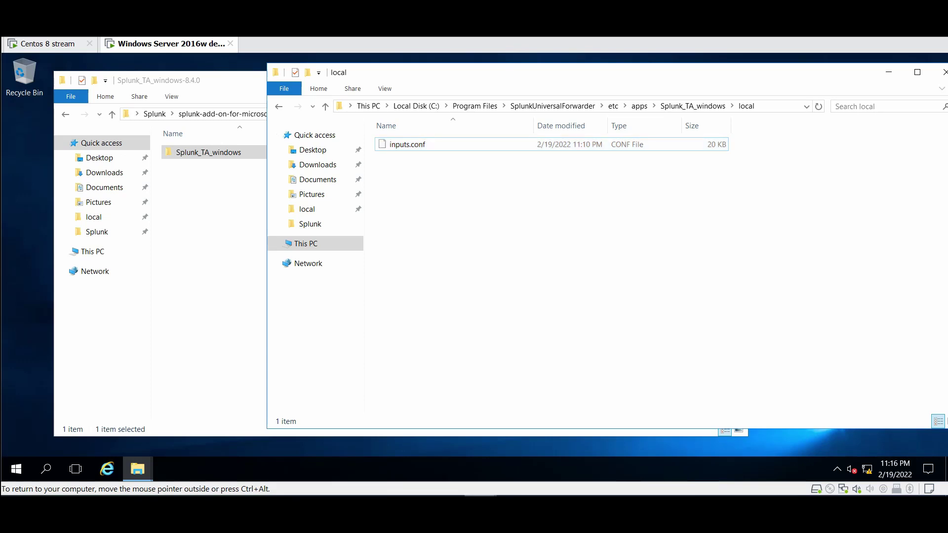
{"action": "left_click", "coordinate": [17, 469]}
{"action": "type", "text": "serv"}
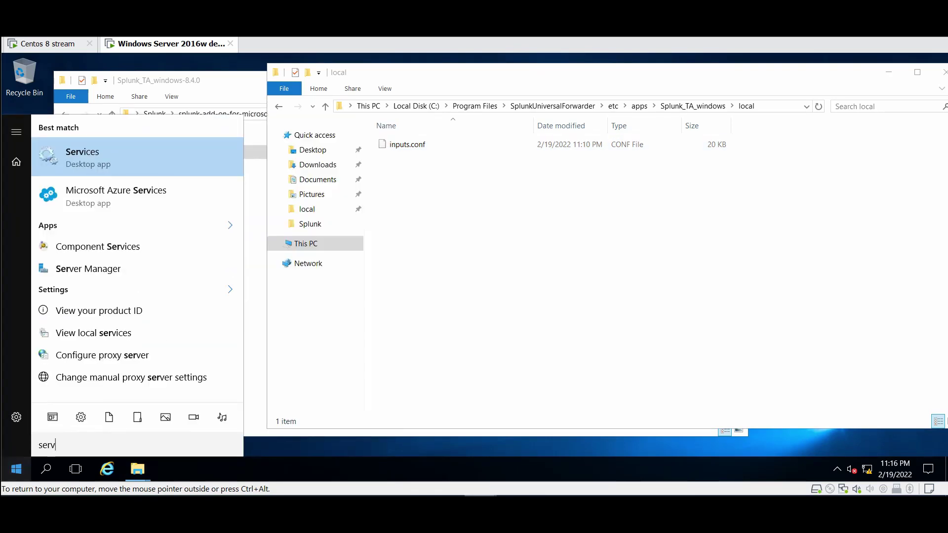
{"action": "type", "text": "ices"}
{"action": "key", "text": "Return"}
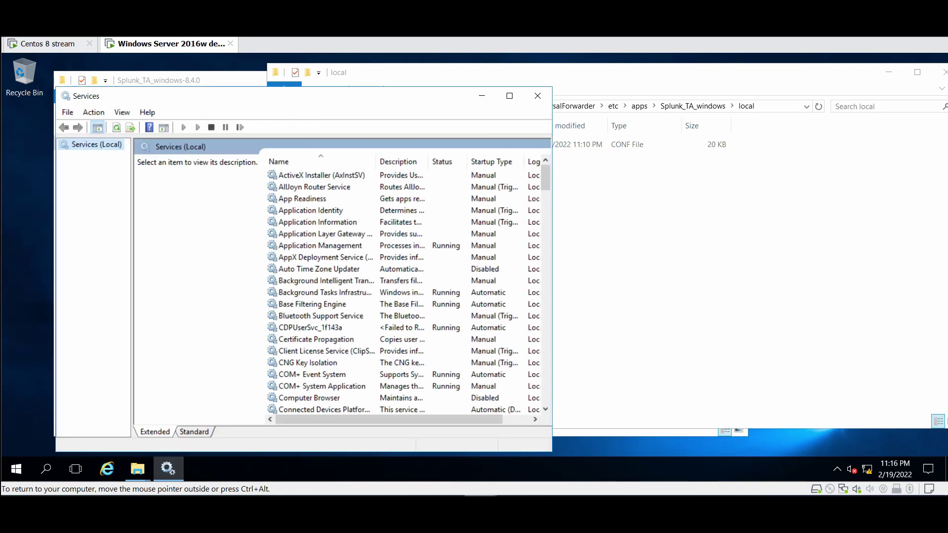
{"action": "left_click", "coordinate": [319, 269]}
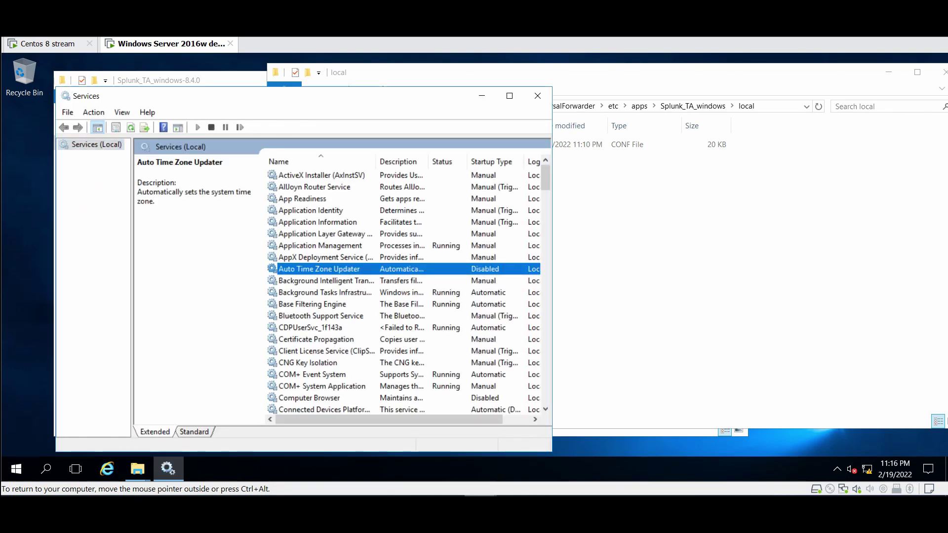
{"action": "type", "text": "sp"}
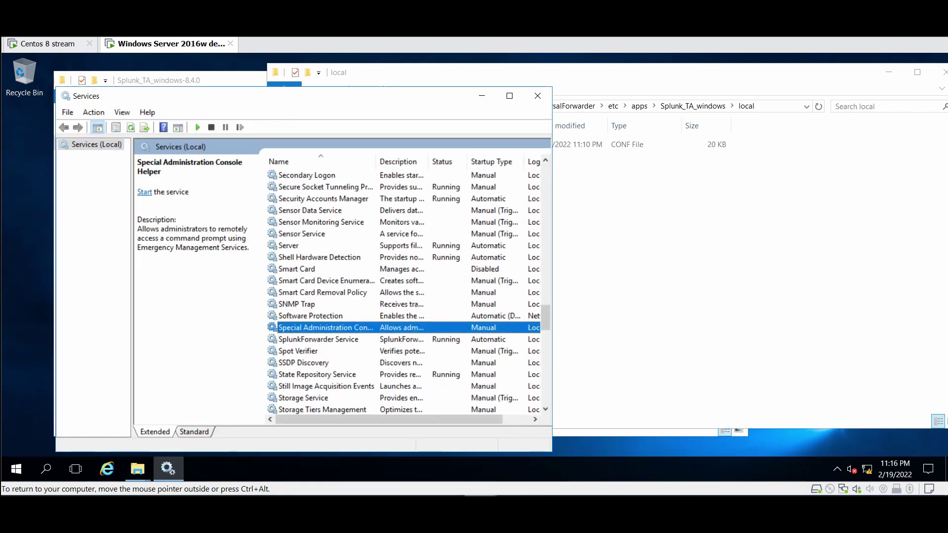
{"action": "type", "text": "l"}
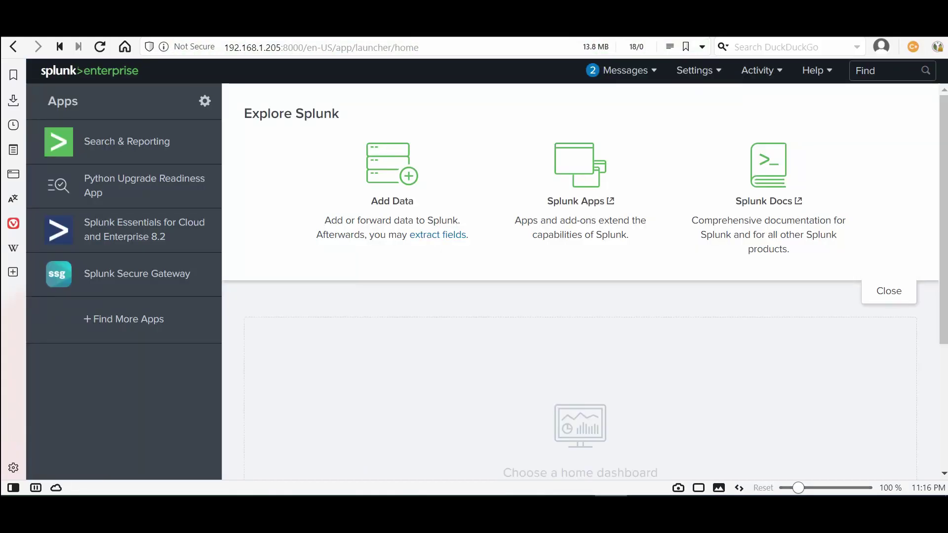
From the Search & Reporting Data Summary Hosts list, search host="WIN-ODOALGIB1BR"
{"action": "left_click", "coordinate": [127, 141]}
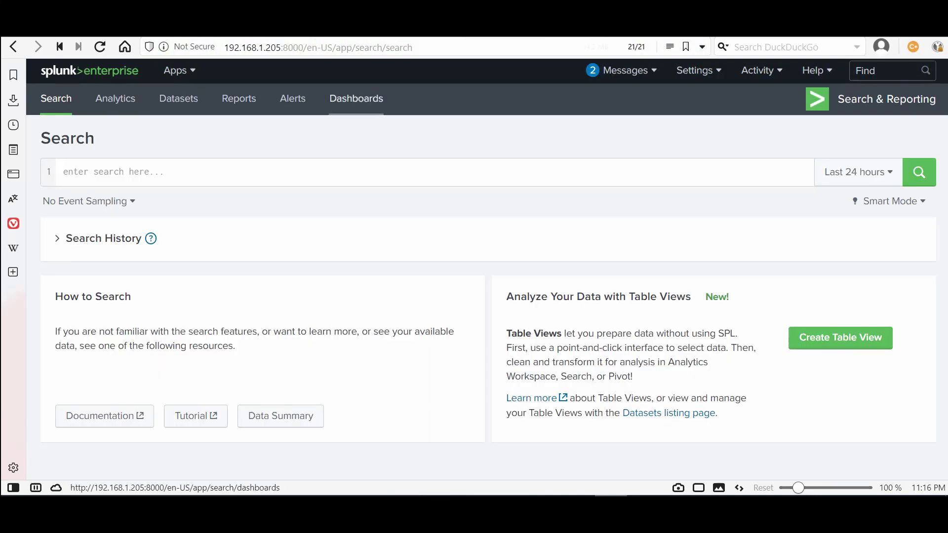
{"action": "left_click_drag", "start_coordinate": [66, 416], "coordinate": [299, 416]}
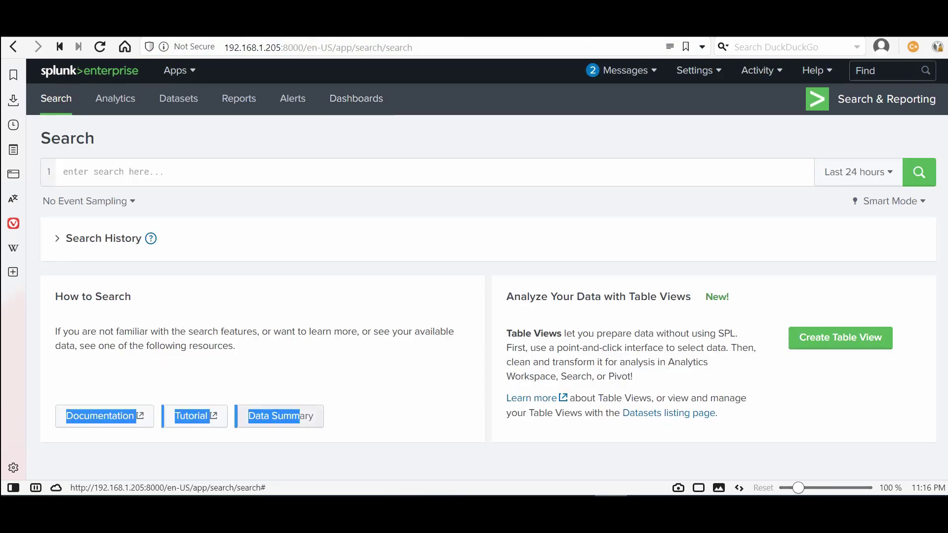
{"action": "left_click", "coordinate": [300, 416]}
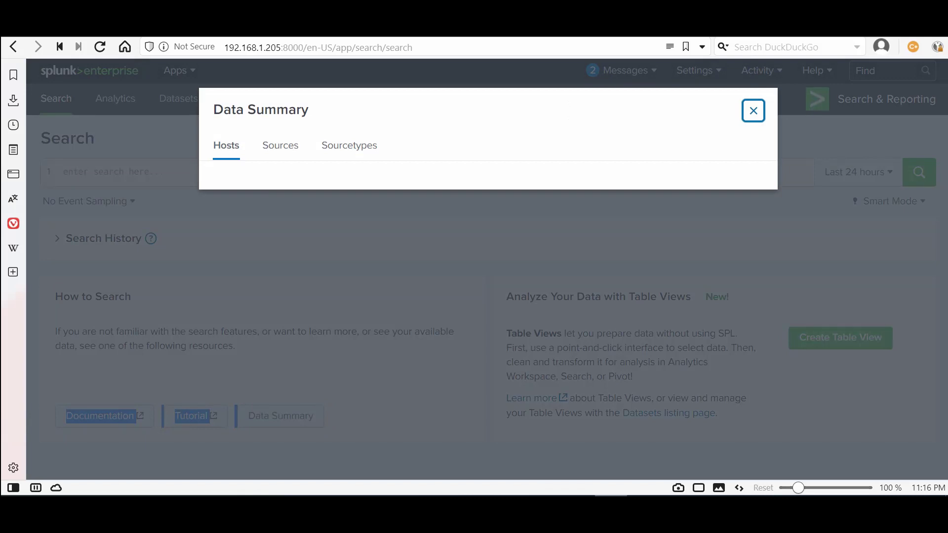
{"action": "left_click", "coordinate": [279, 145]}
{"action": "left_click", "coordinate": [226, 145]}
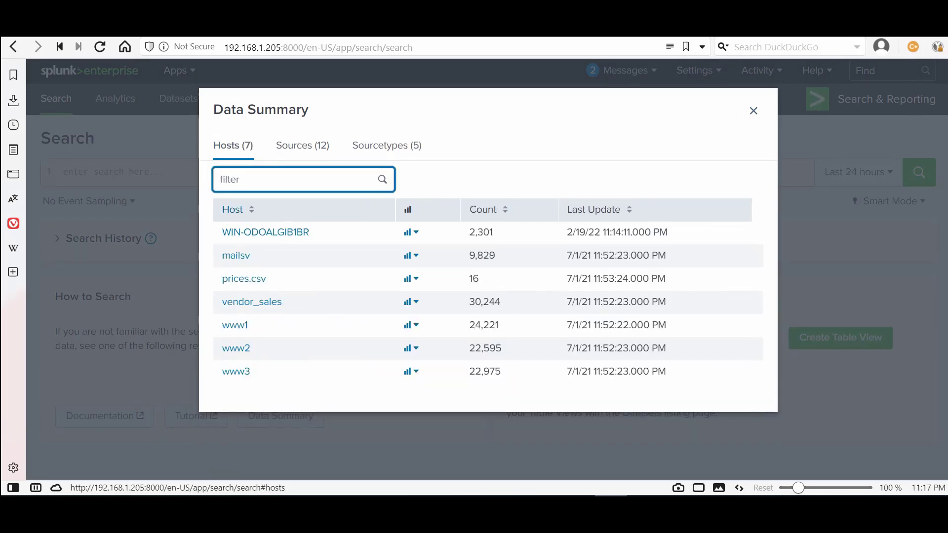
{"action": "left_click", "coordinate": [265, 232]}
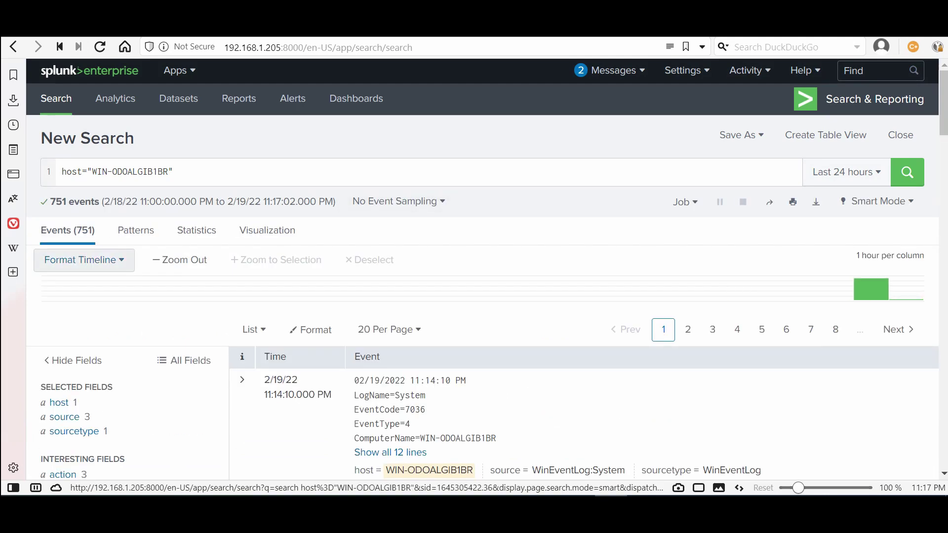
Check the source values (WinEventLog System, Application, Security) and the WinEventLog sourcetype
{"action": "scroll", "coordinate": [482, 277], "scroll_direction": "down", "scroll_amount": 3}
{"action": "left_click", "coordinate": [63, 302]}
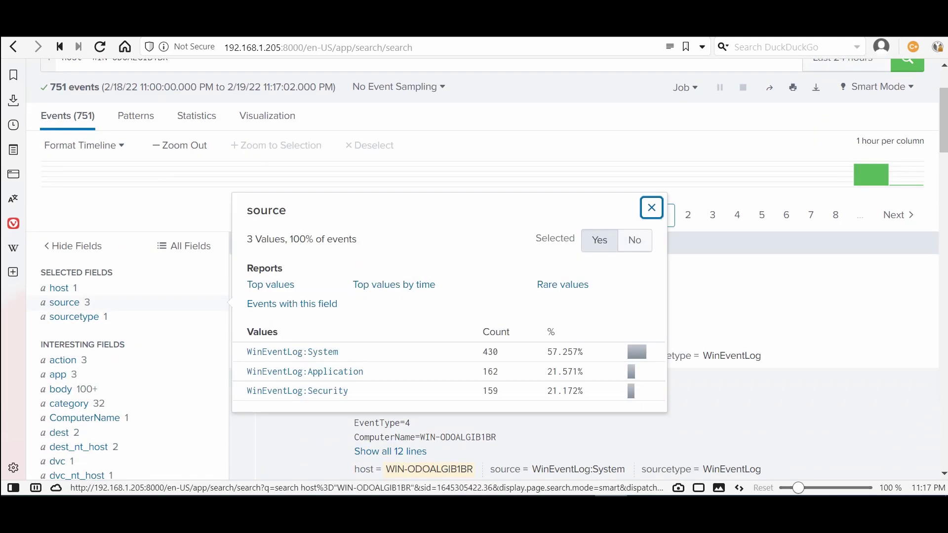
{"action": "key", "text": "Escape"}
{"action": "left_click", "coordinate": [74, 316]}
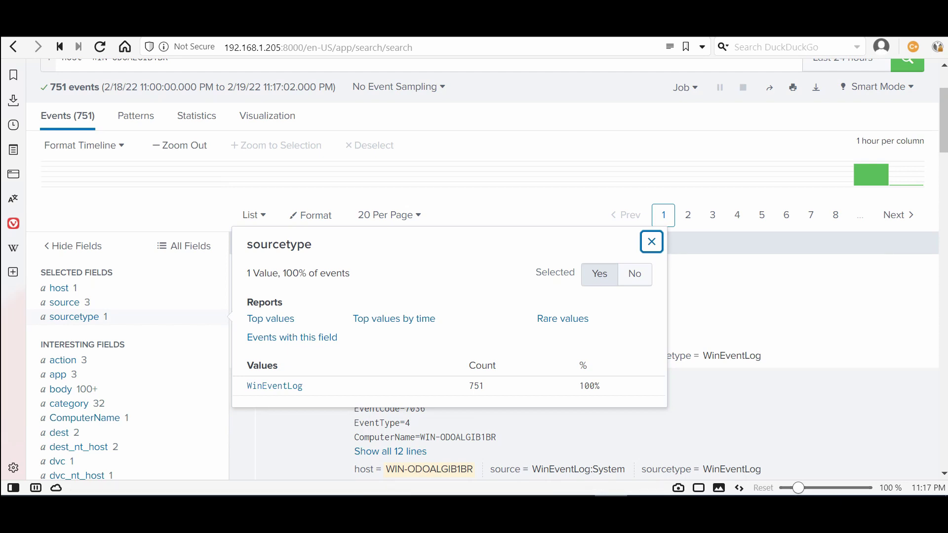
{"action": "key", "text": "Escape"}
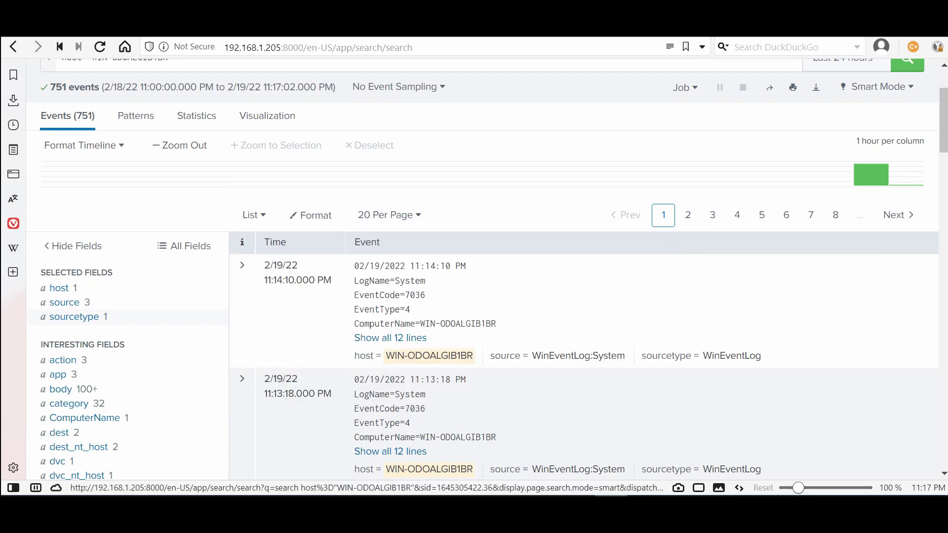
Expand and collapse the 11:13:18 event, then inspect the user and User field values
{"action": "scroll", "coordinate": [582, 269], "scroll_direction": "down", "scroll_amount": 5}
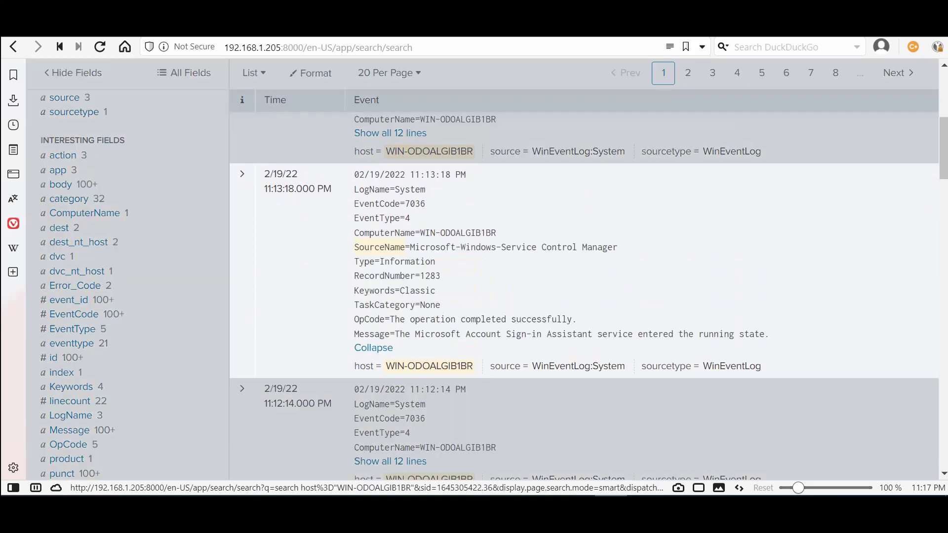
{"action": "left_click", "coordinate": [390, 246]}
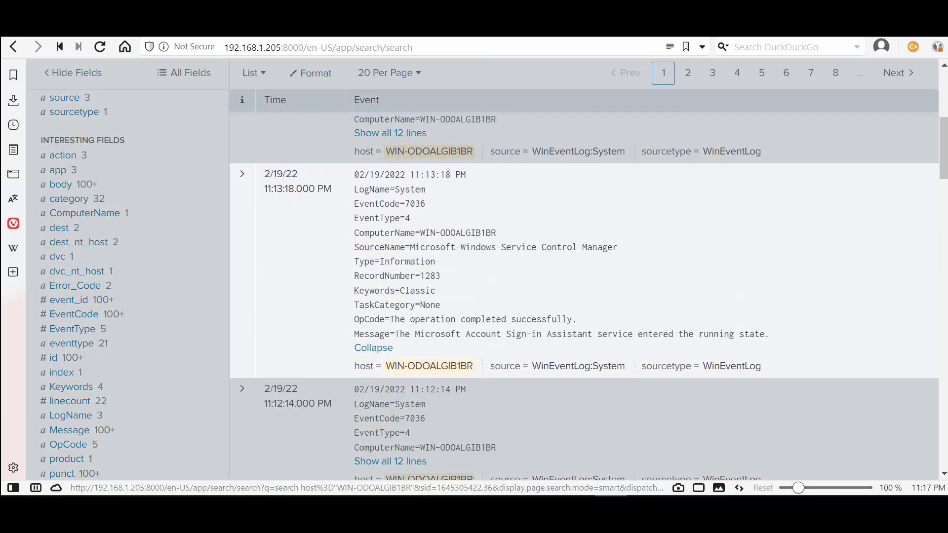
{"action": "left_click", "coordinate": [373, 348]}
{"action": "scroll", "coordinate": [583, 284], "scroll_direction": "down", "scroll_amount": 6}
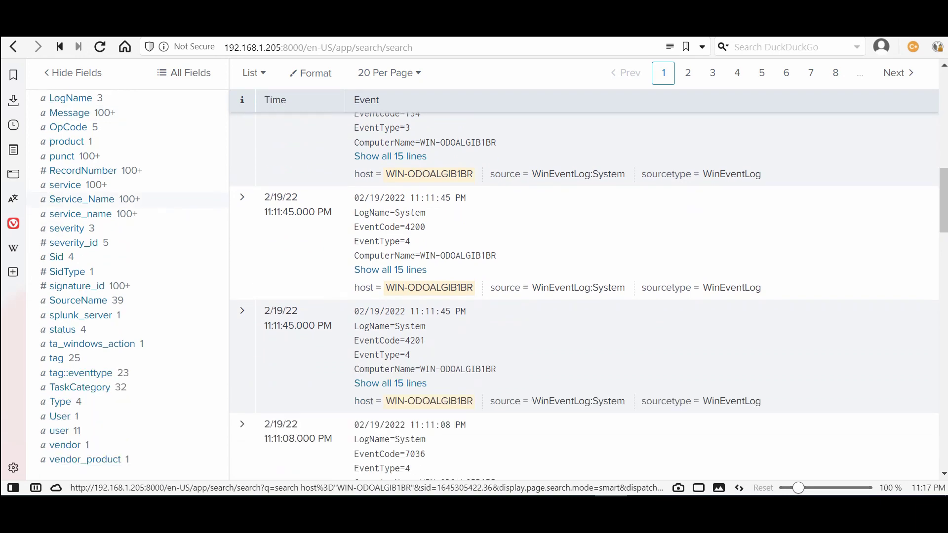
{"action": "scroll", "coordinate": [583, 284], "scroll_direction": "down", "scroll_amount": 2}
{"action": "left_click", "coordinate": [59, 356]}
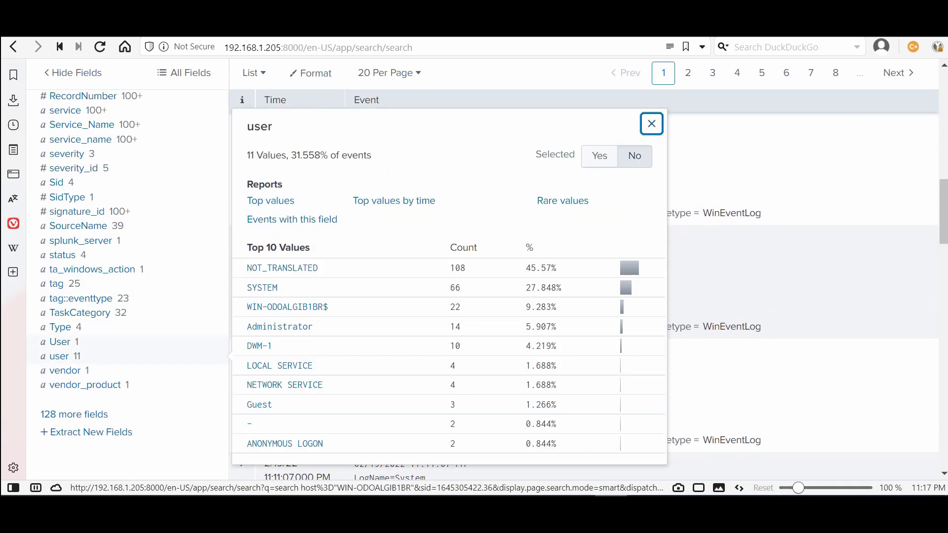
{"action": "left_click", "coordinate": [59, 341]}
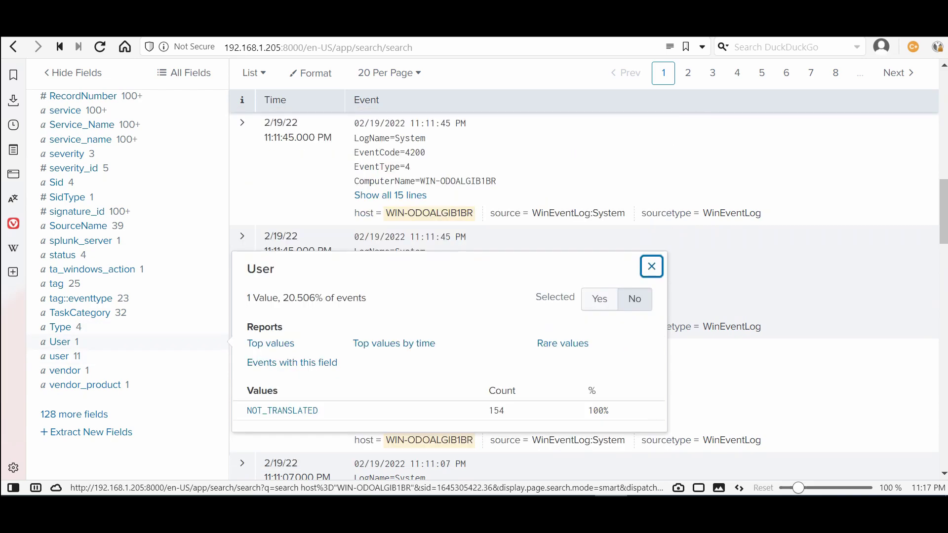
{"action": "left_click", "coordinate": [60, 327]}
{"action": "scroll", "coordinate": [84, 259], "scroll_direction": "up", "scroll_amount": 8}
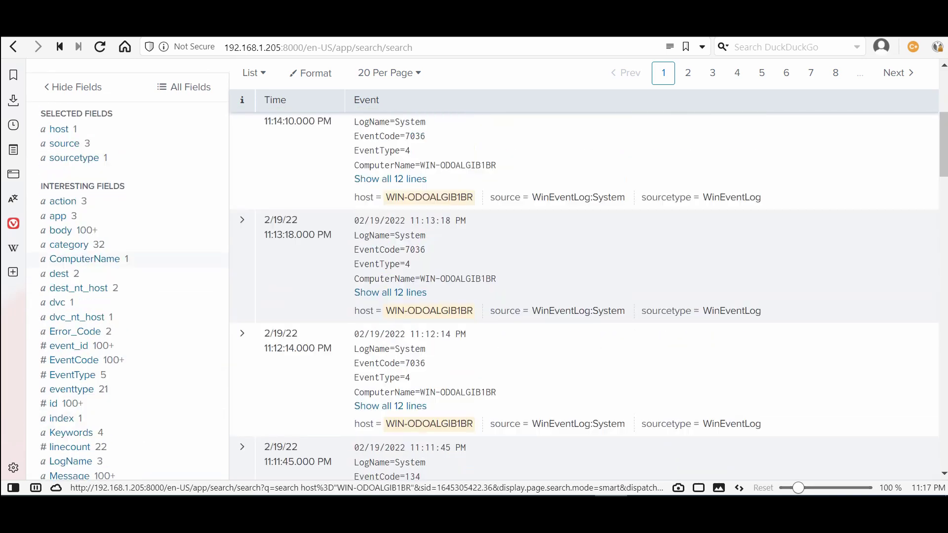
{"action": "scroll", "coordinate": [84, 258], "scroll_direction": "up", "scroll_amount": 5}
{"action": "key", "text": "alt+Tab"}
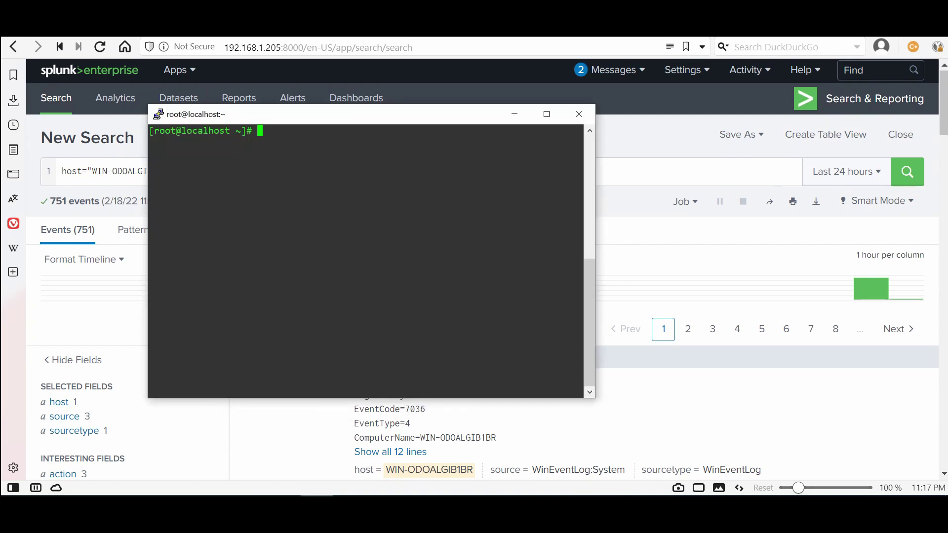
{"action": "left_click", "coordinate": [514, 114]}
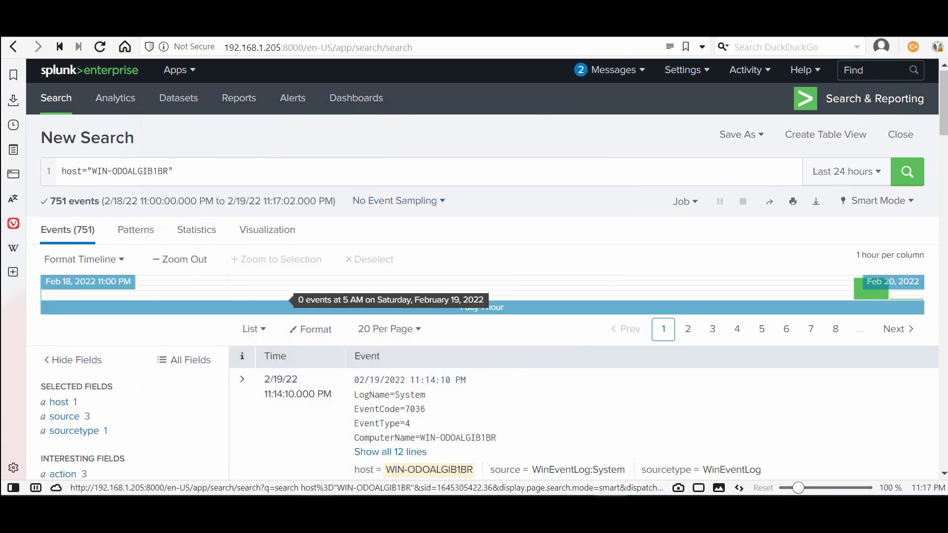